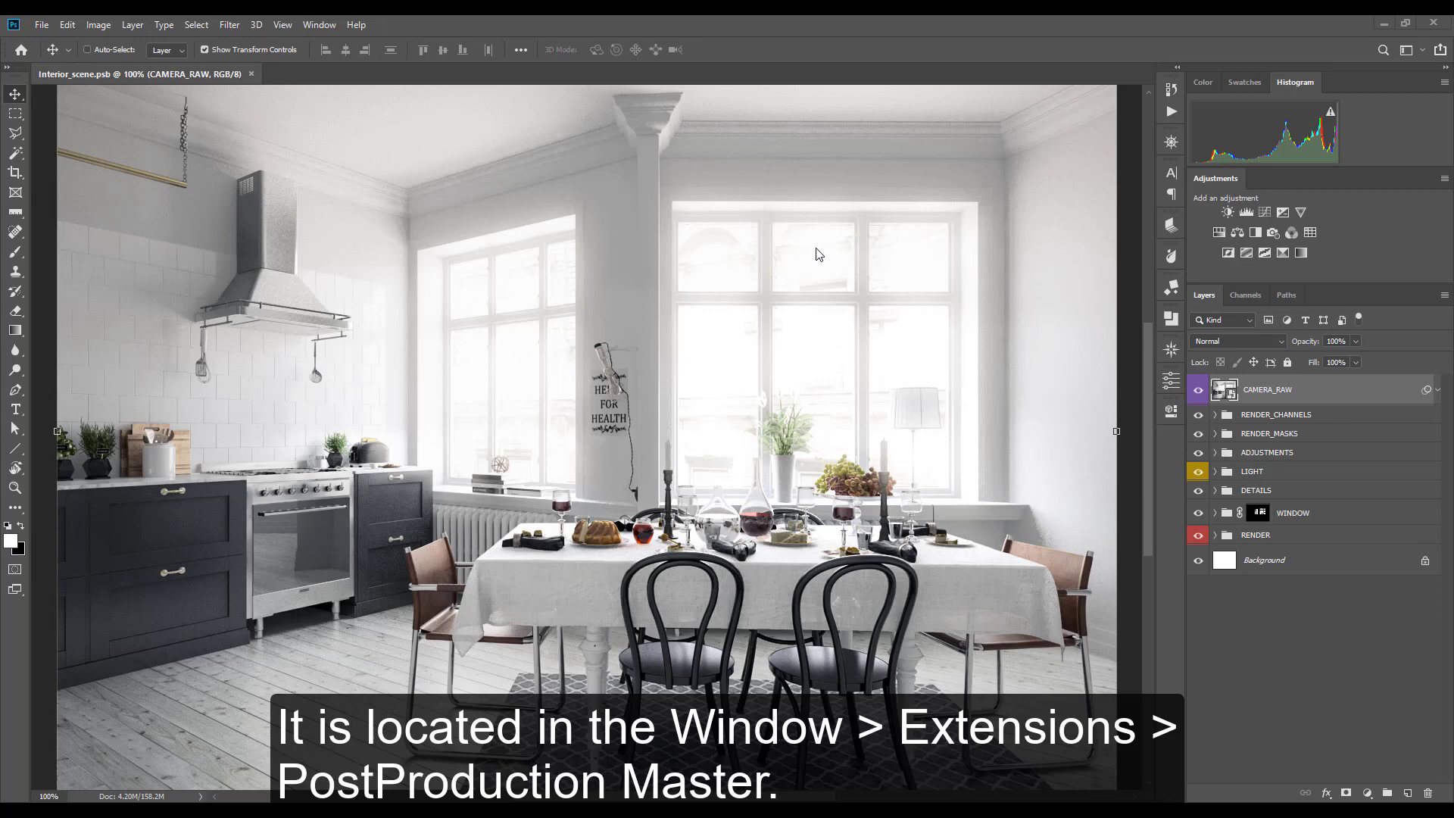
# Step: Open the PostProduction Master extension panel beside the kitchen render
pyautogui.click(1173, 387)
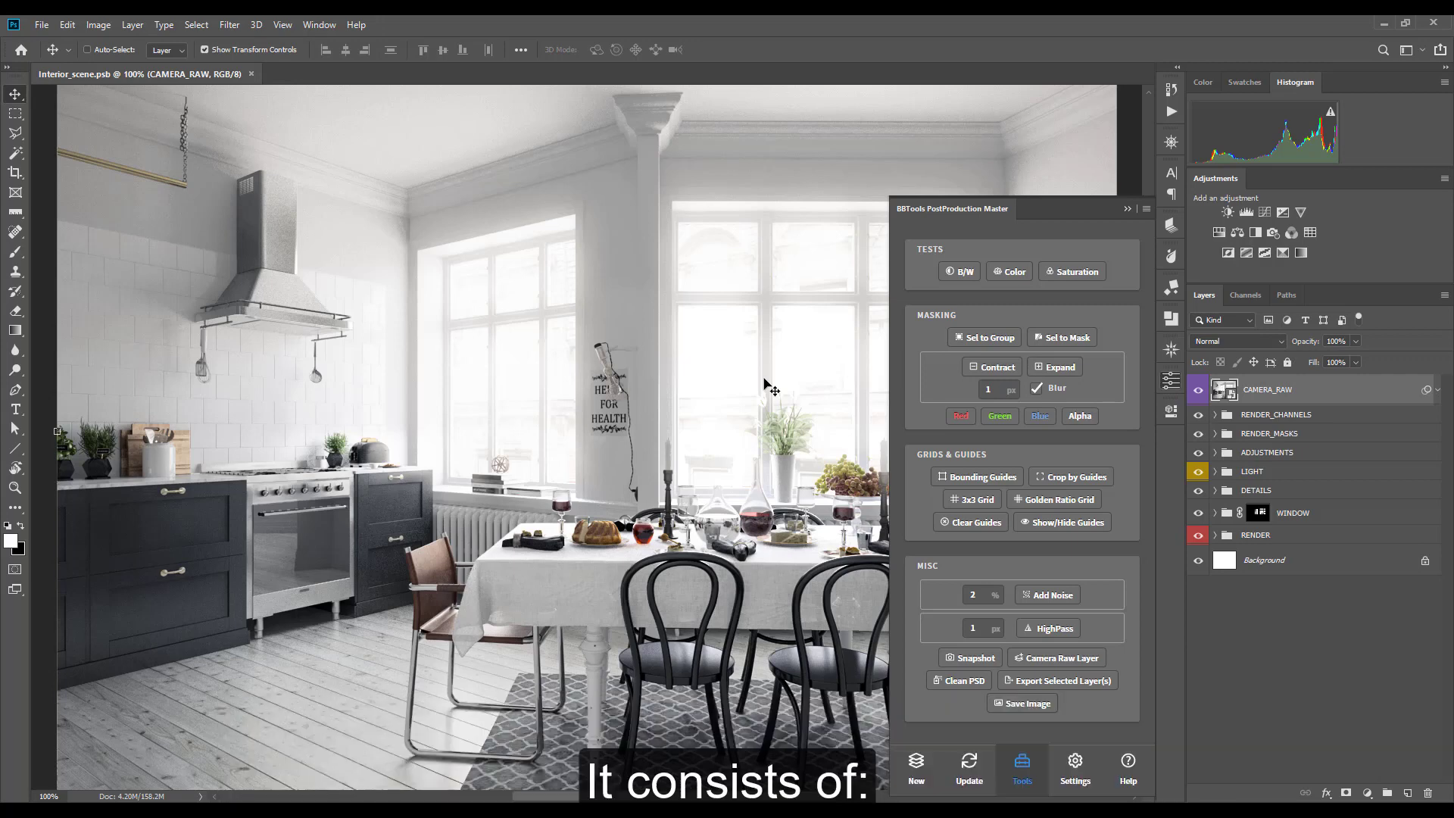
# Step: Toggle the B/W, Color and Saturation tests on and off in turn to inspect the render
pyautogui.click(951, 273)
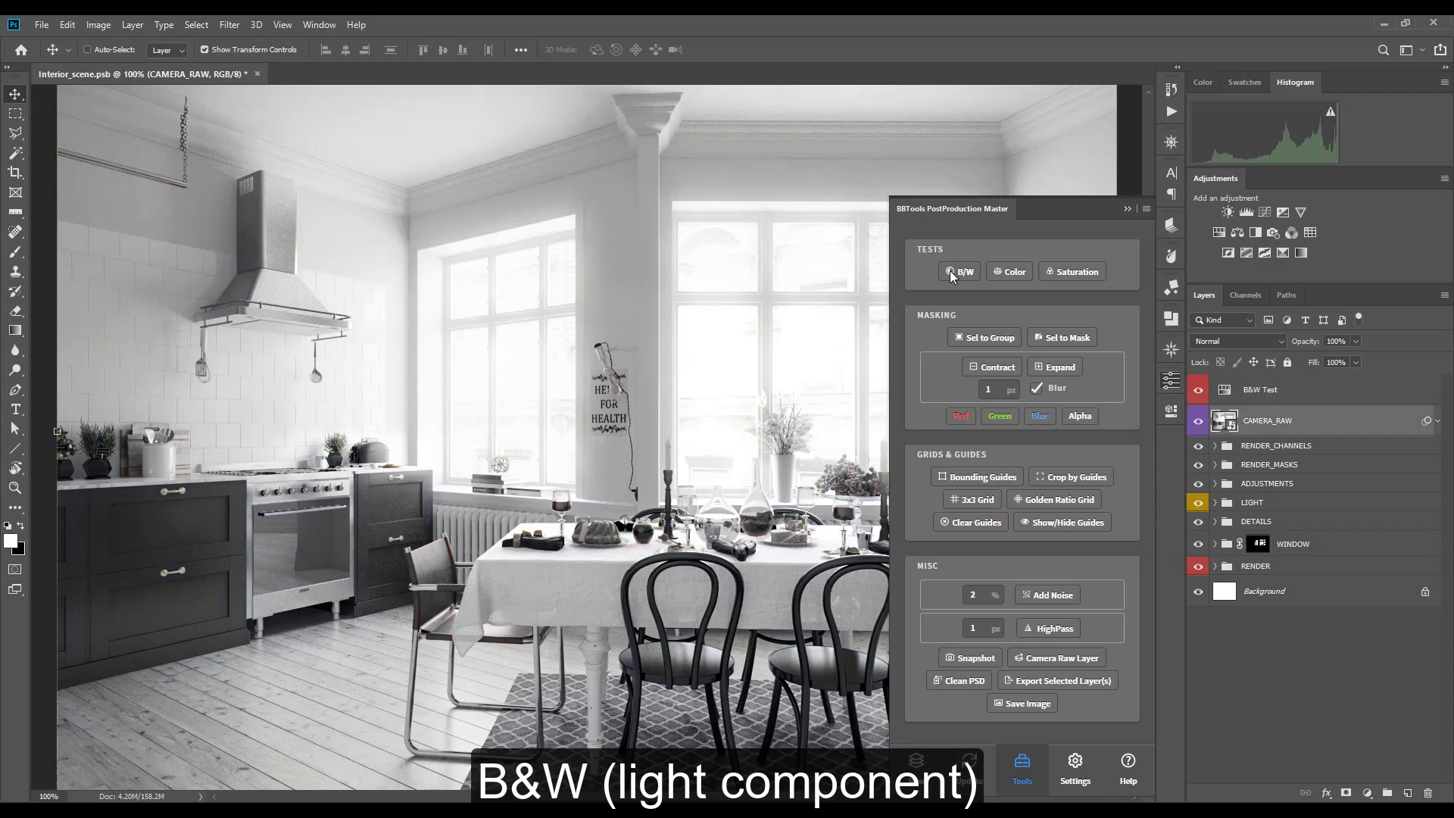
pyautogui.click(950, 271)
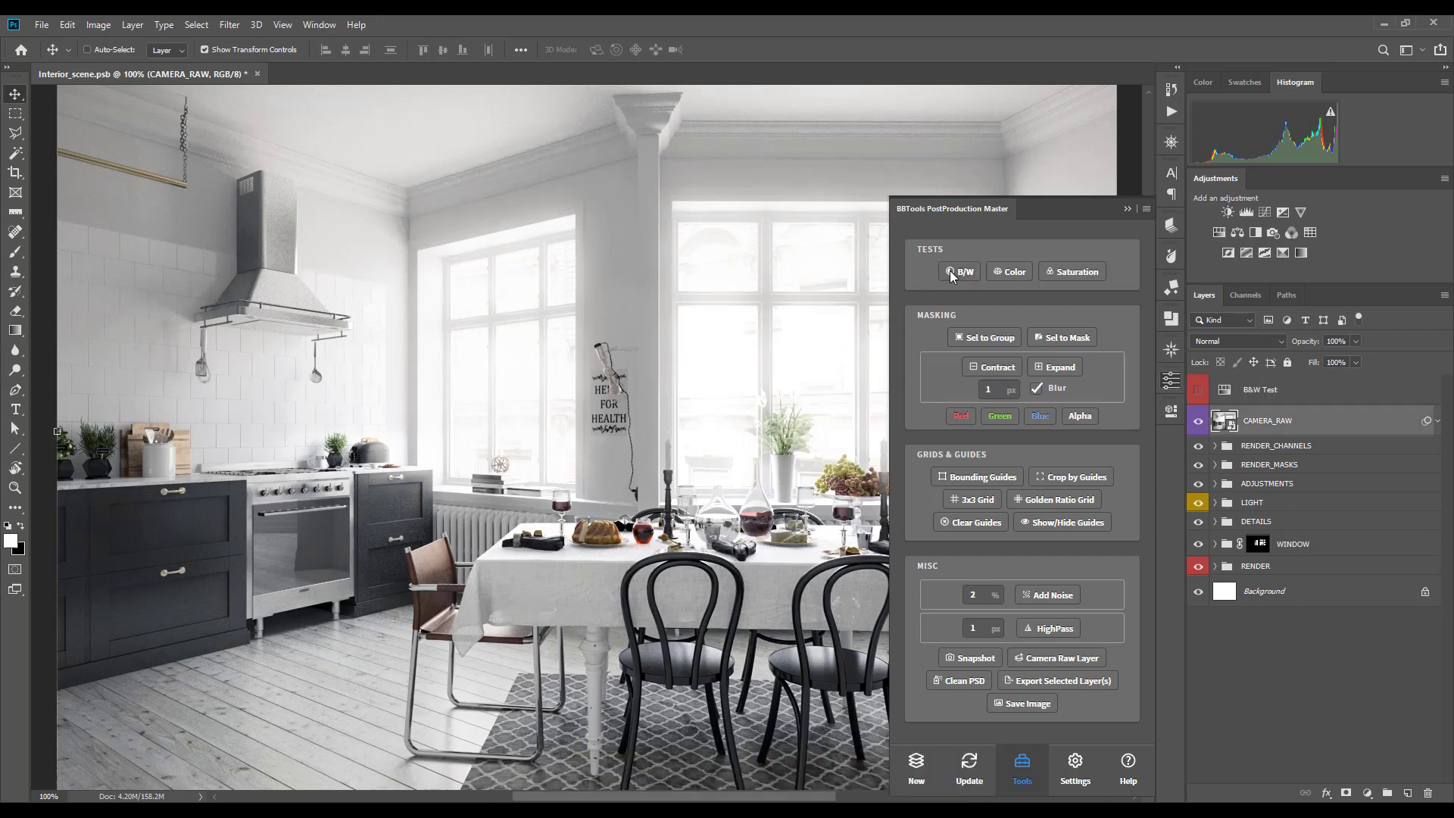
pyautogui.click(1015, 271)
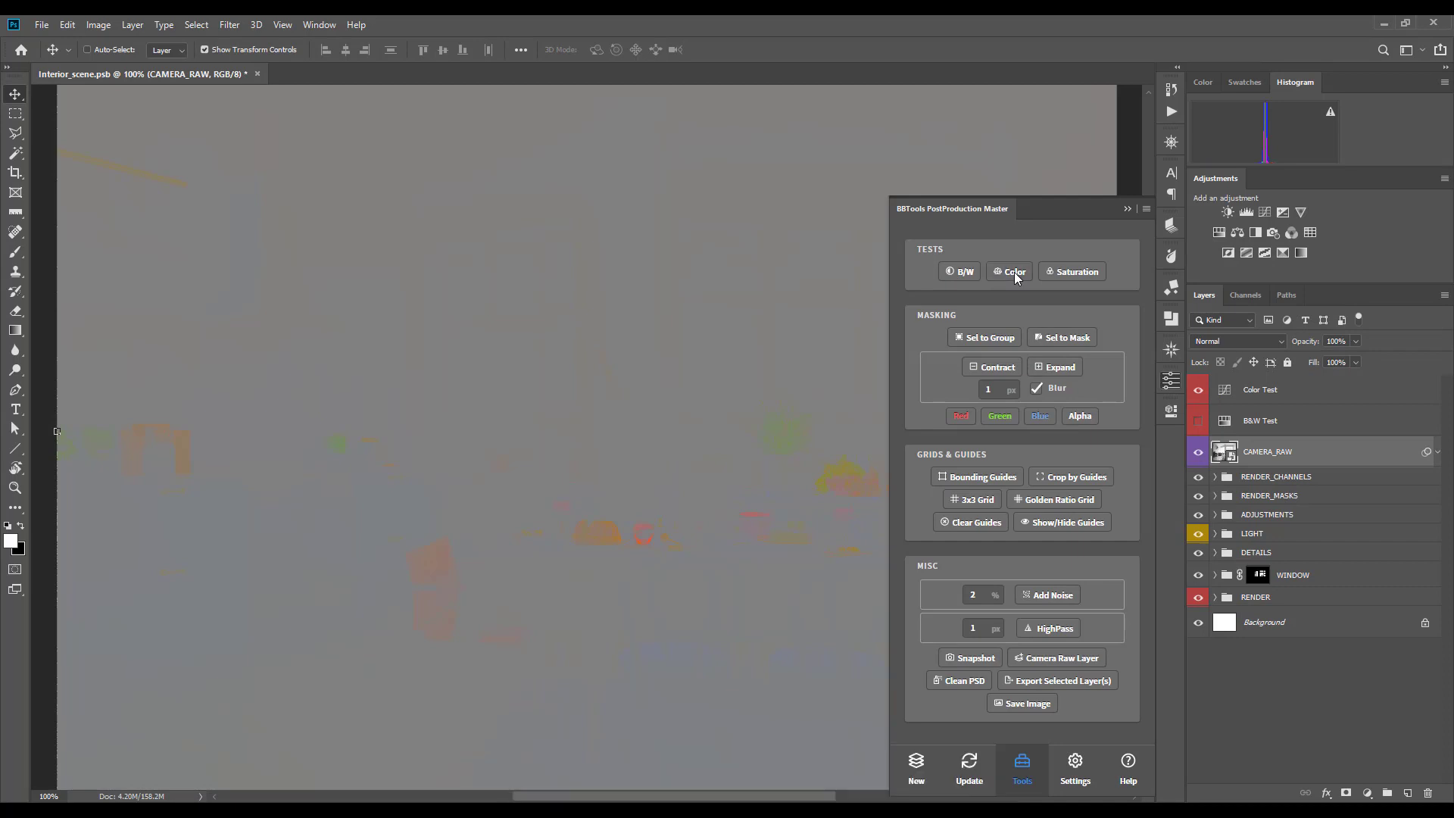
pyautogui.click(1015, 271)
pyautogui.click(1083, 275)
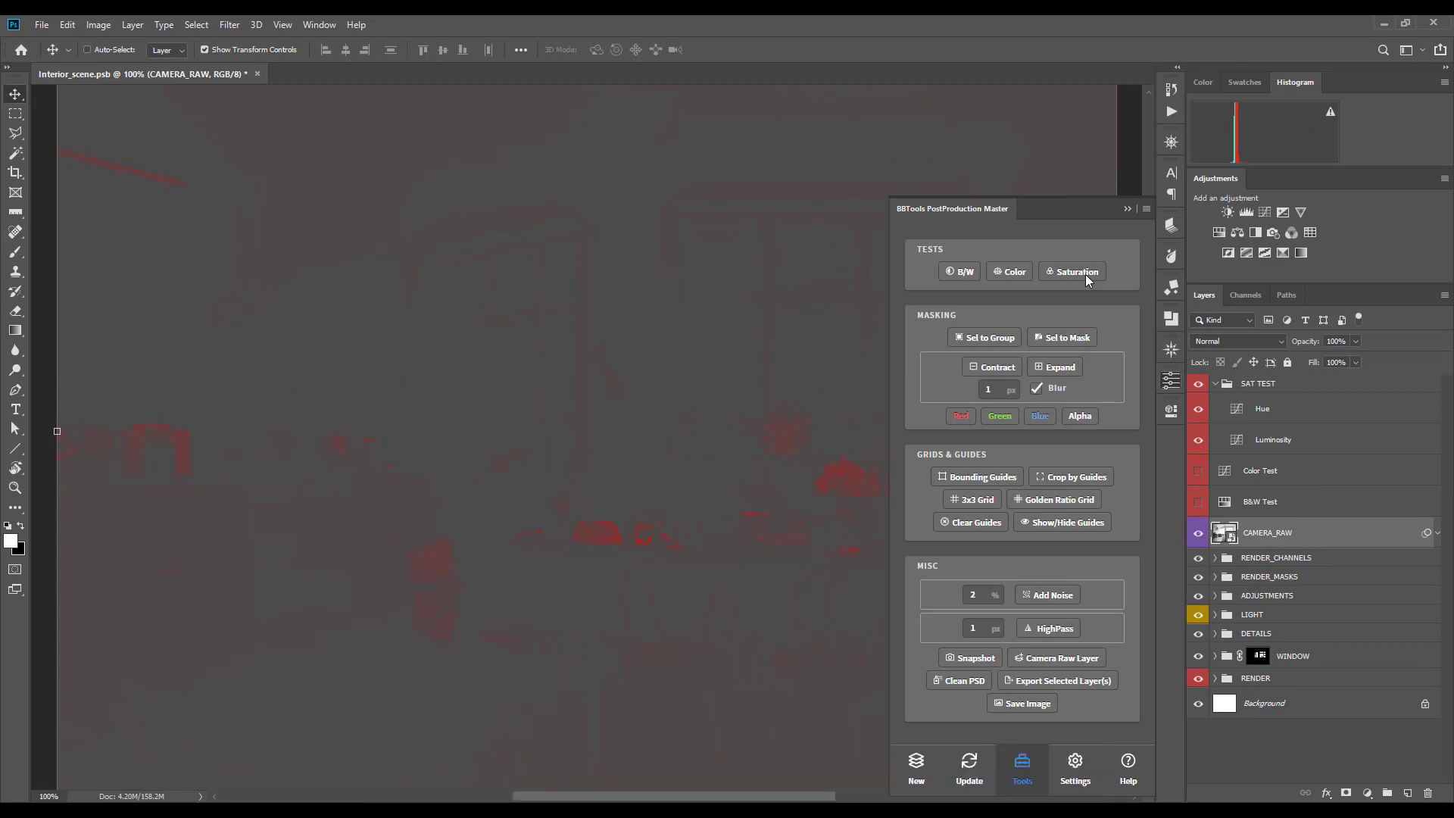
pyautogui.click(1084, 274)
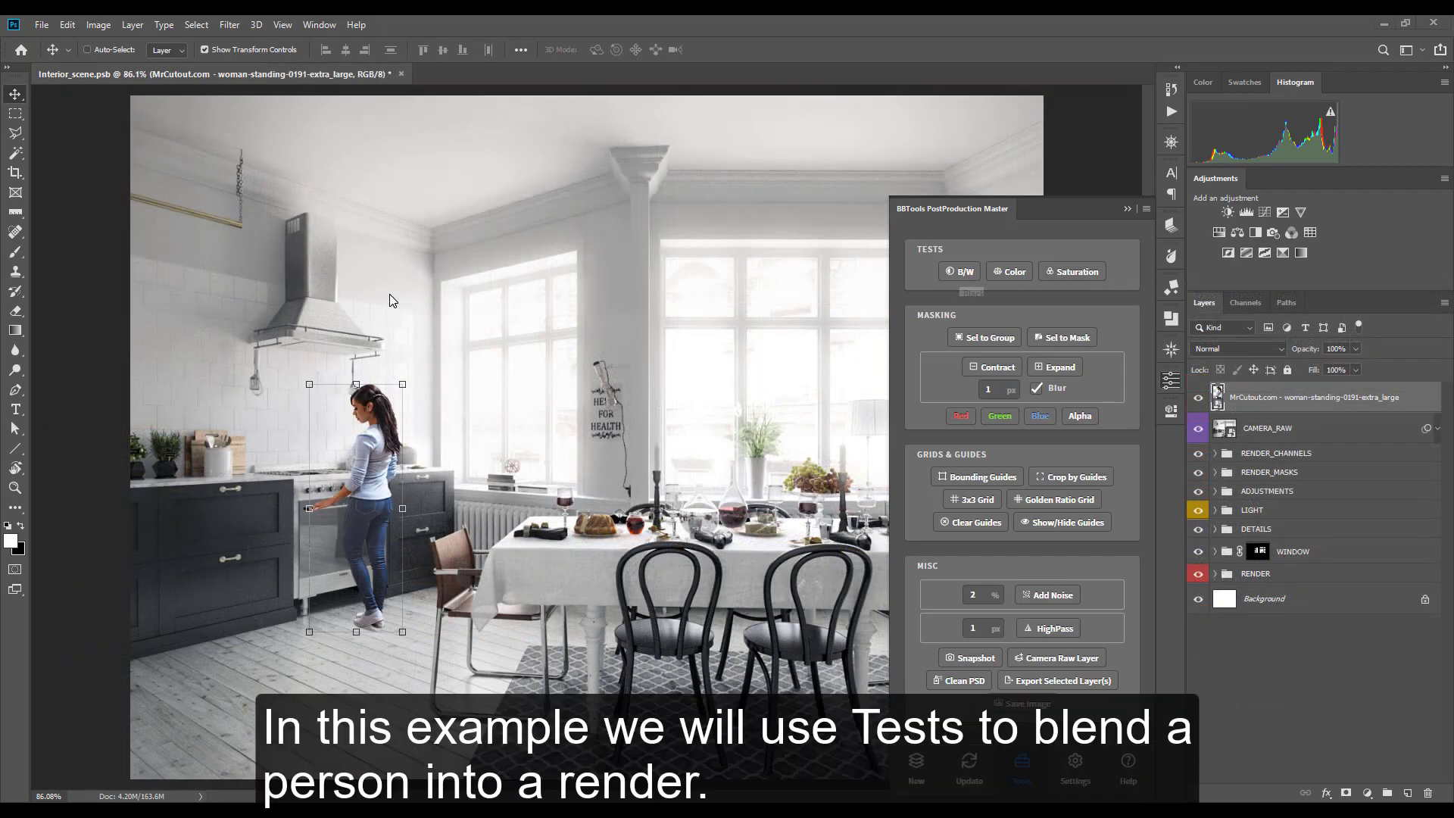
# Step: Check the woman composite with the B/W light test, zooming in on her
pyautogui.click(961, 274)
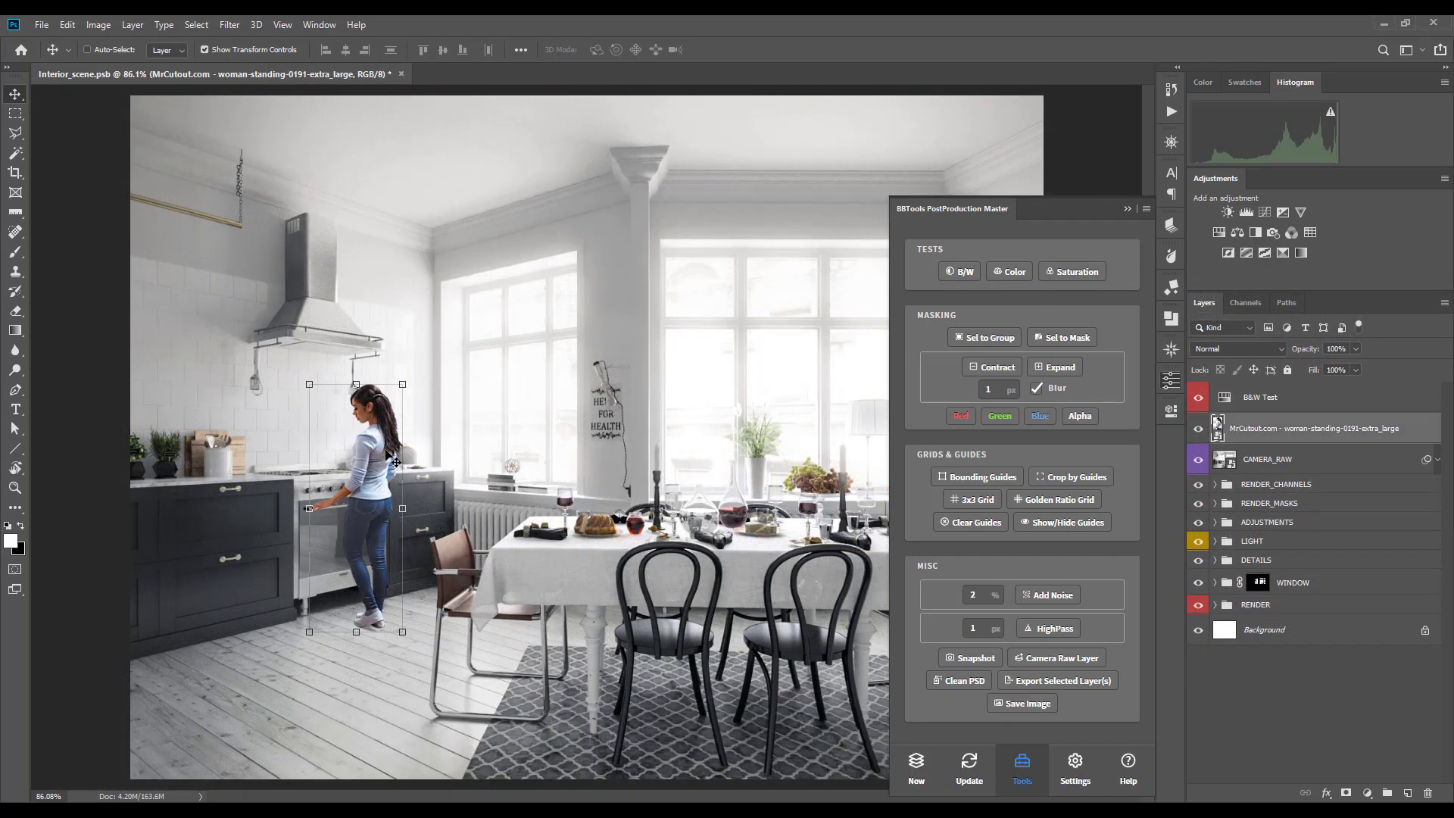
pyautogui.press('z')
pyautogui.moveTo(393, 460); pyautogui.dragTo(470, 318)
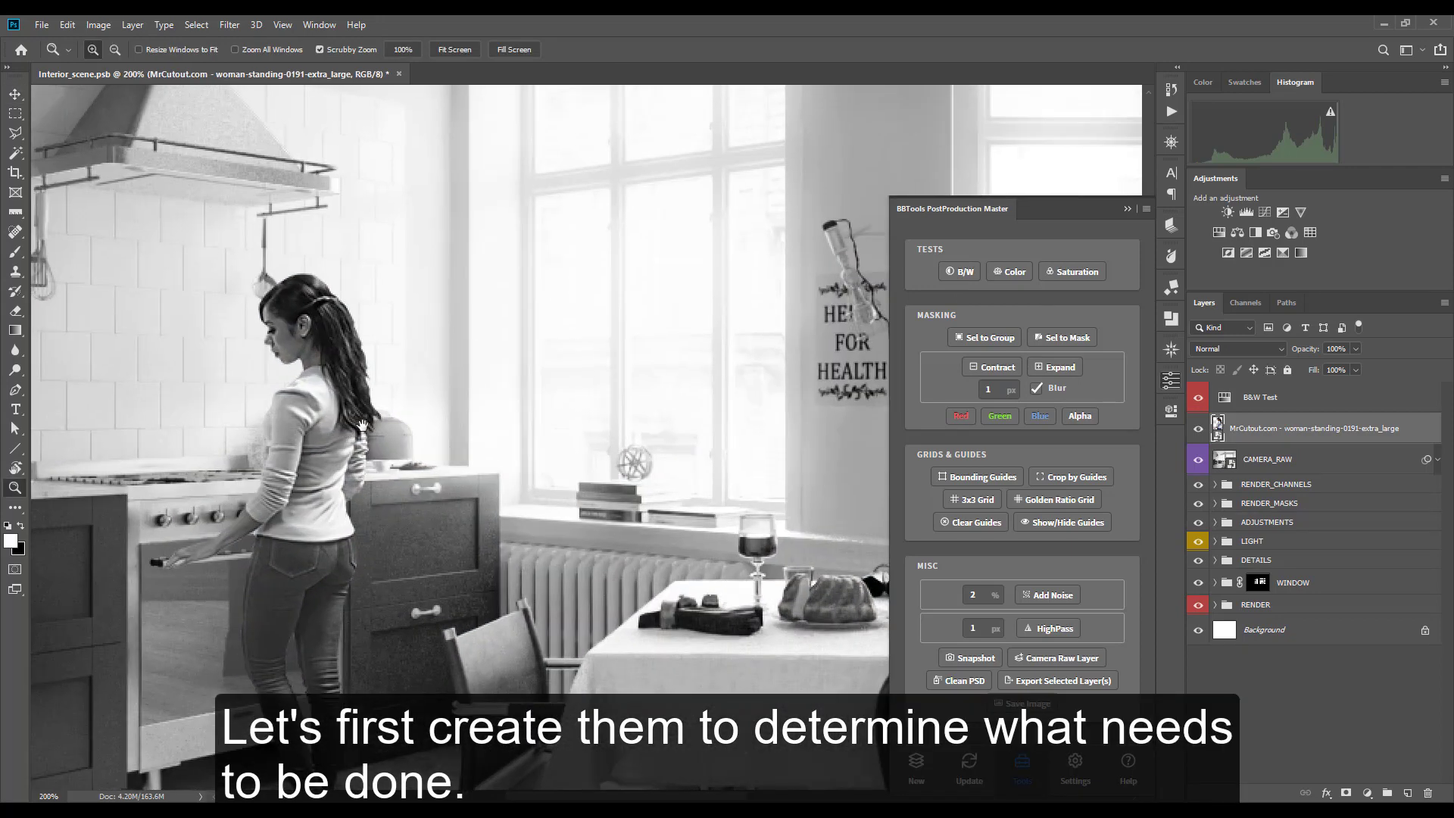
pyautogui.press('v')
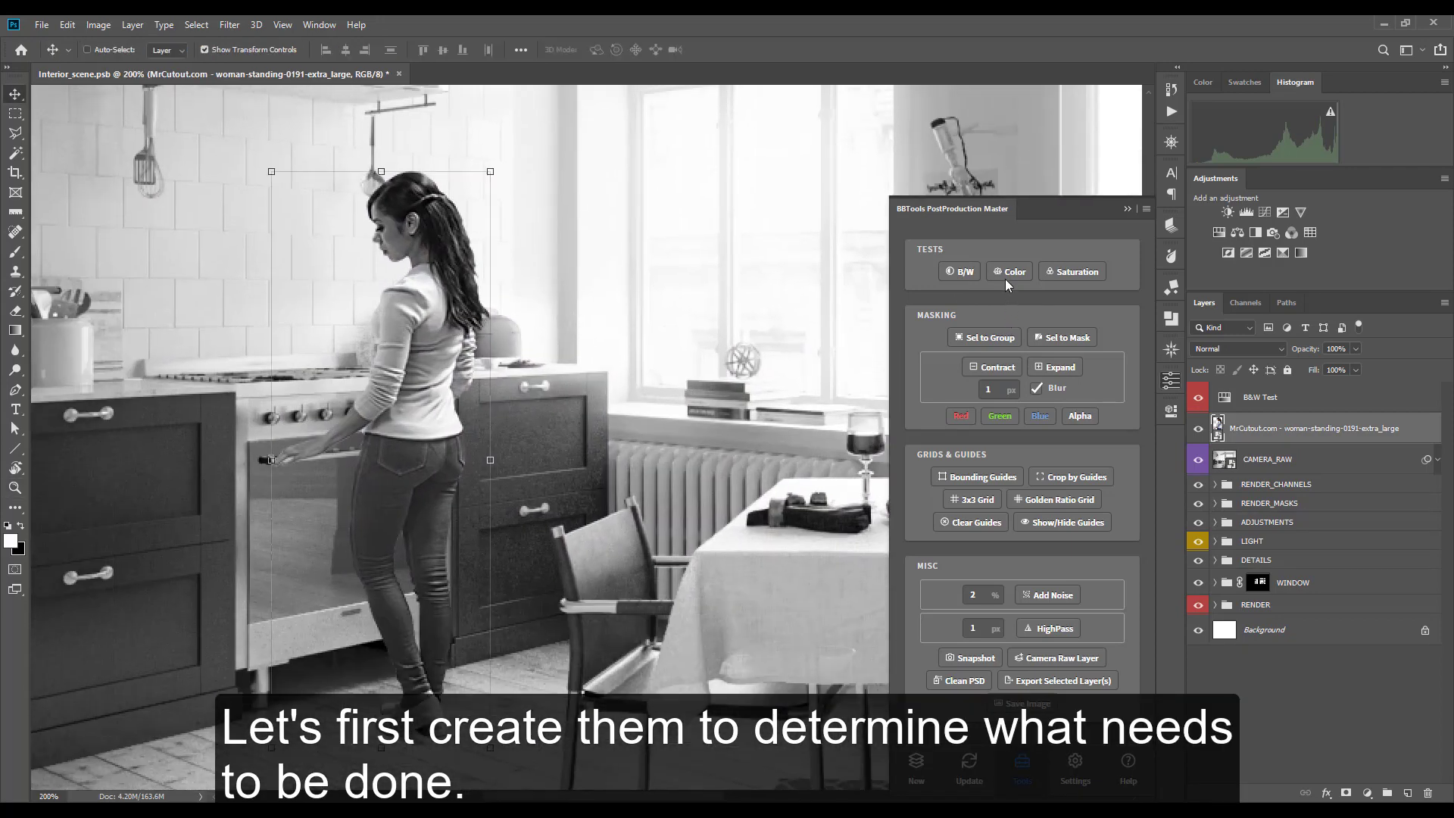
# Step: Compare the woman's colour and saturation against the render using the Color and Saturation tests
pyautogui.click(1010, 273)
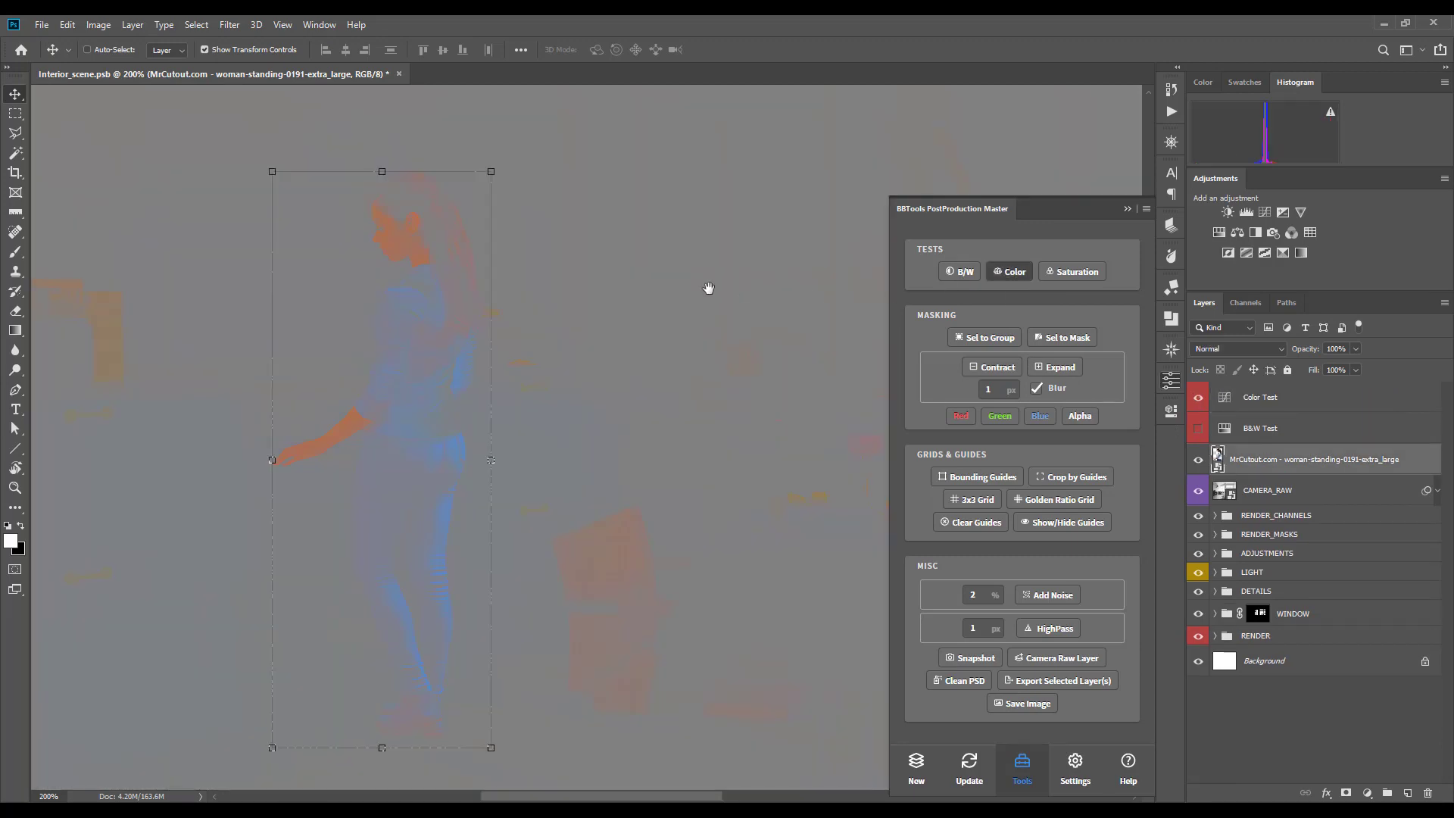
pyautogui.moveTo(692, 293); pyautogui.dragTo(761, 272)
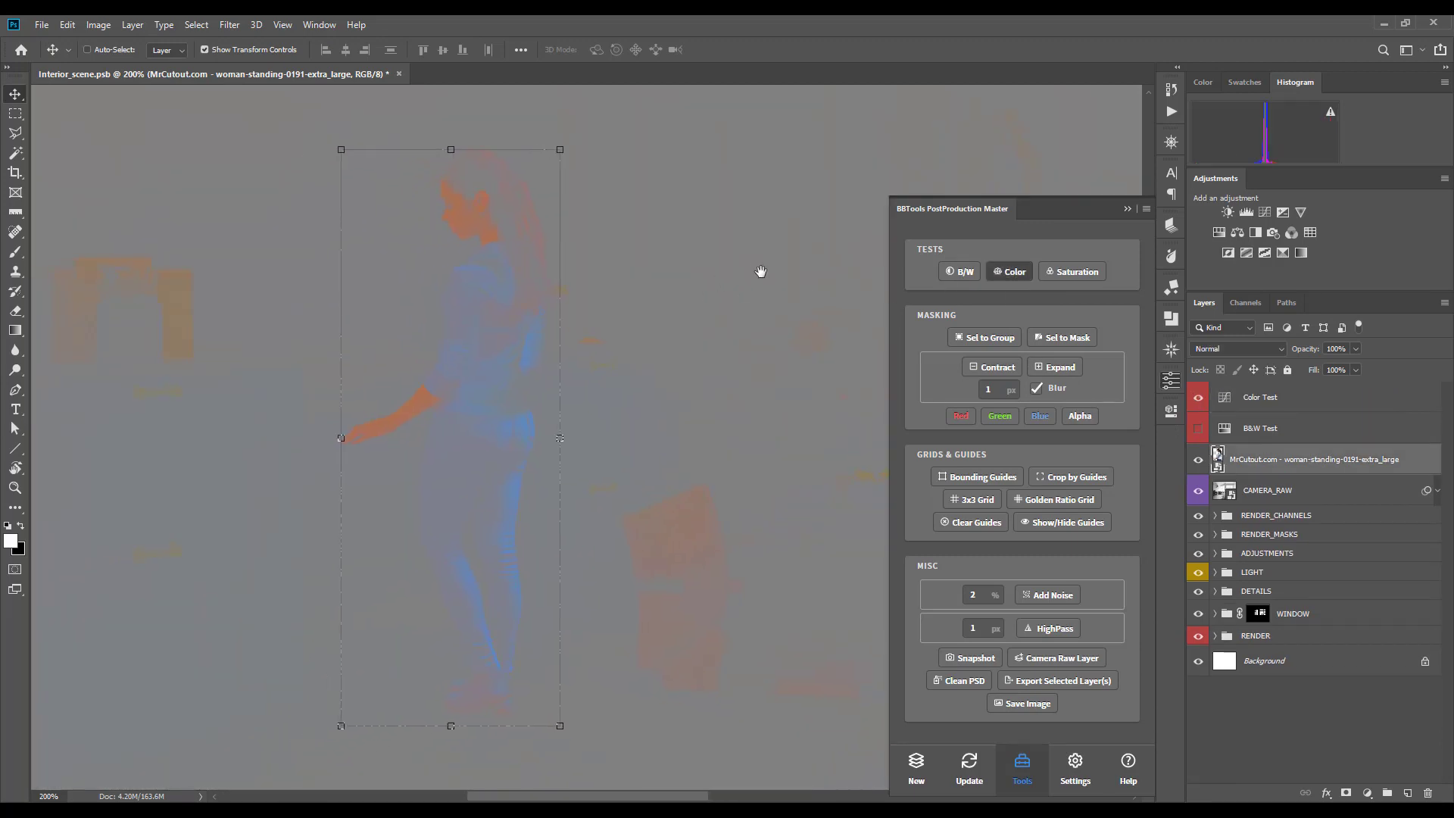
pyautogui.click(1012, 273)
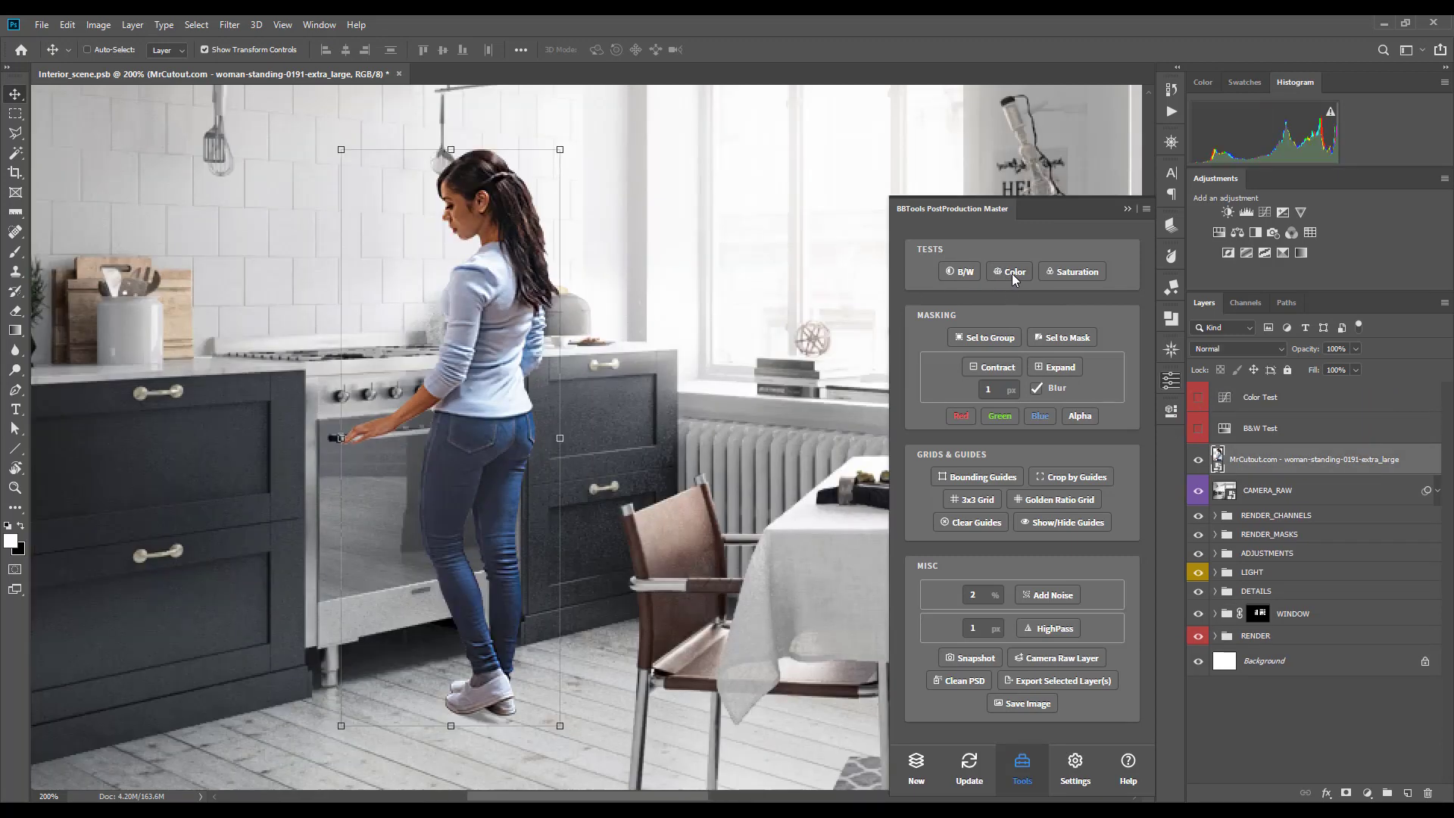
pyautogui.click(1069, 275)
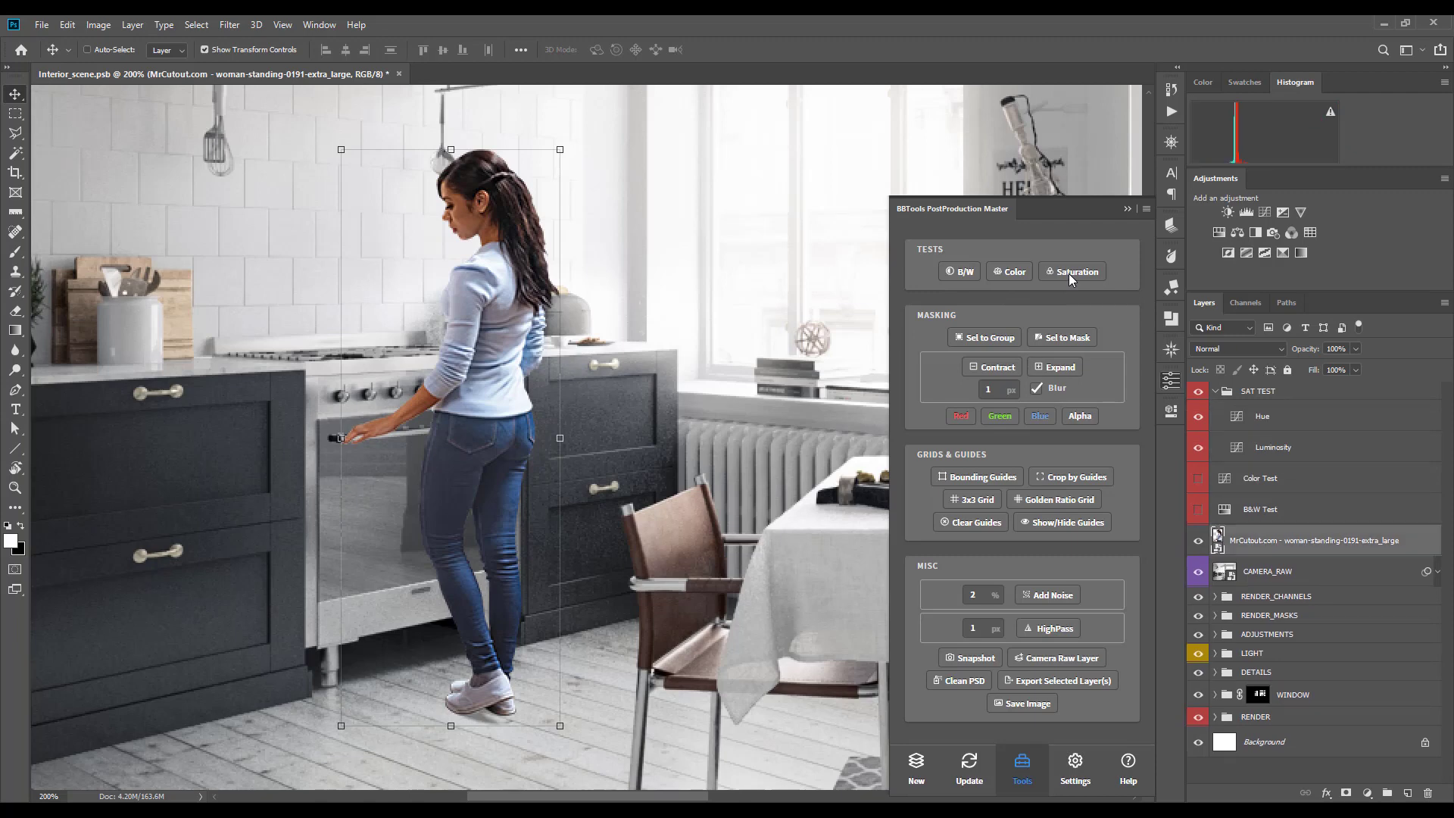
pyautogui.hotkey('ctrl', '-')
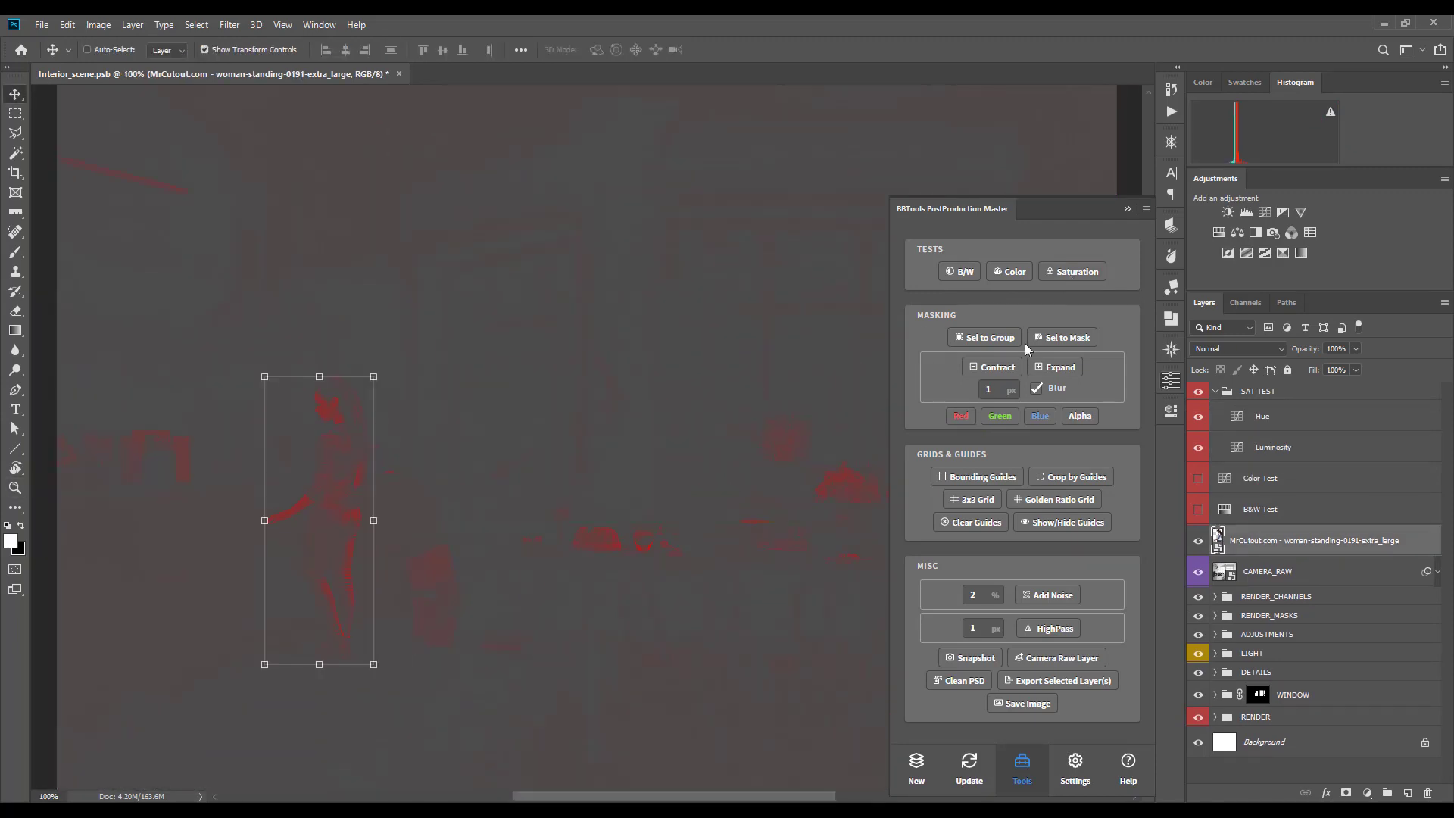
pyautogui.click(1083, 275)
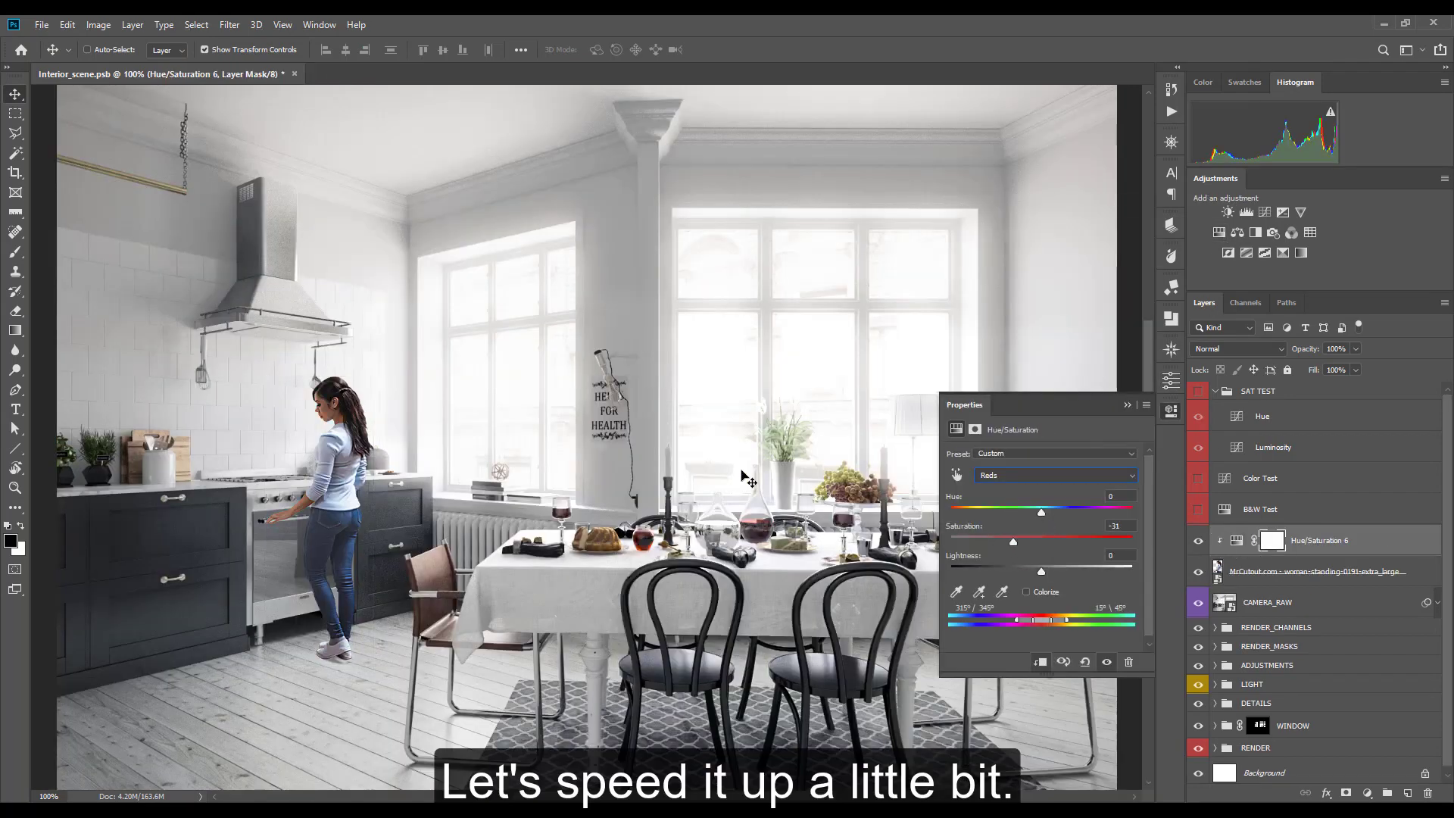
# Step: With the colour test on, lower the woman's blues saturation to -84
pyautogui.hotkey('shift', 'F5')
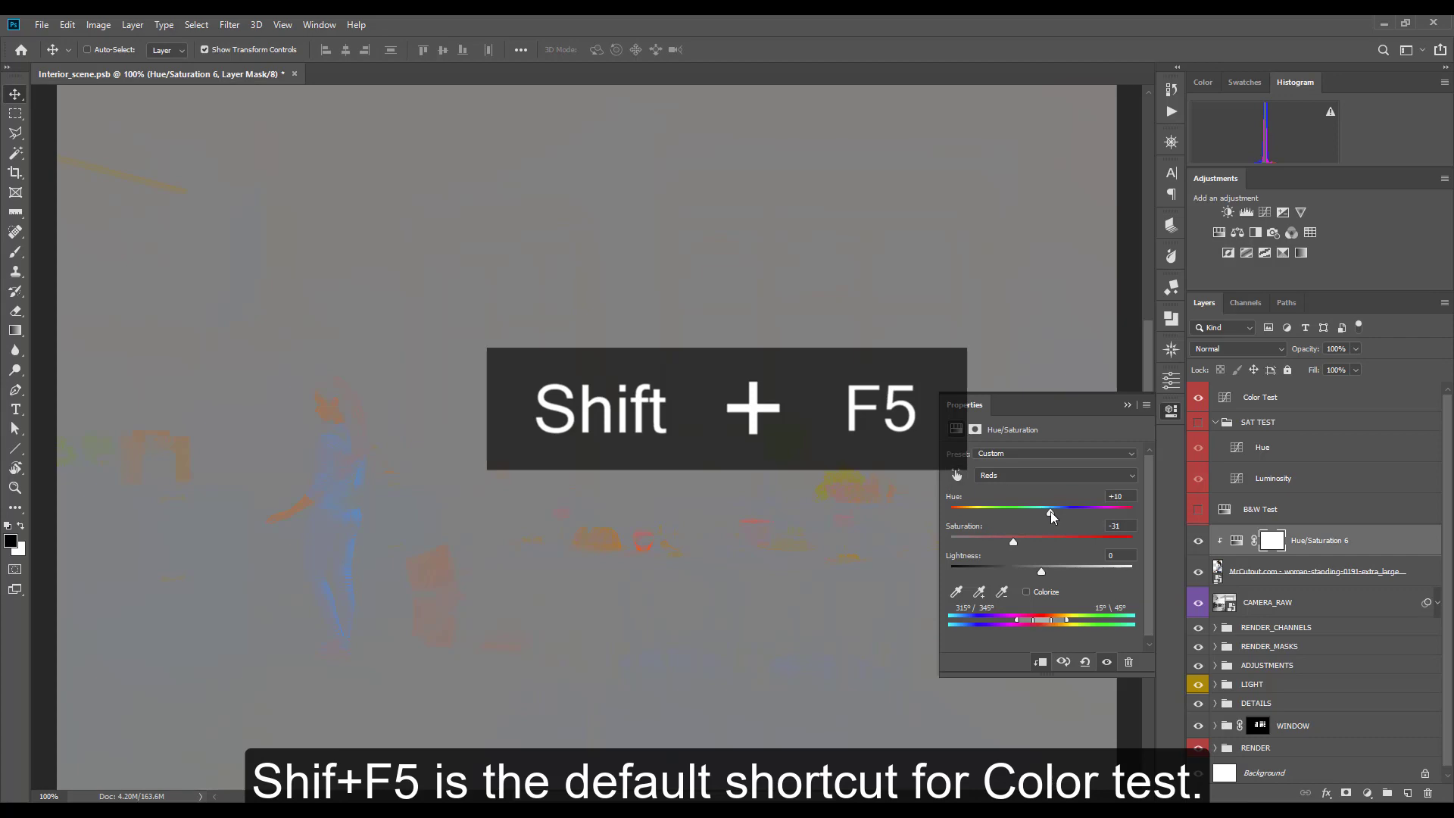
pyautogui.hotkey('shift', 'F5')
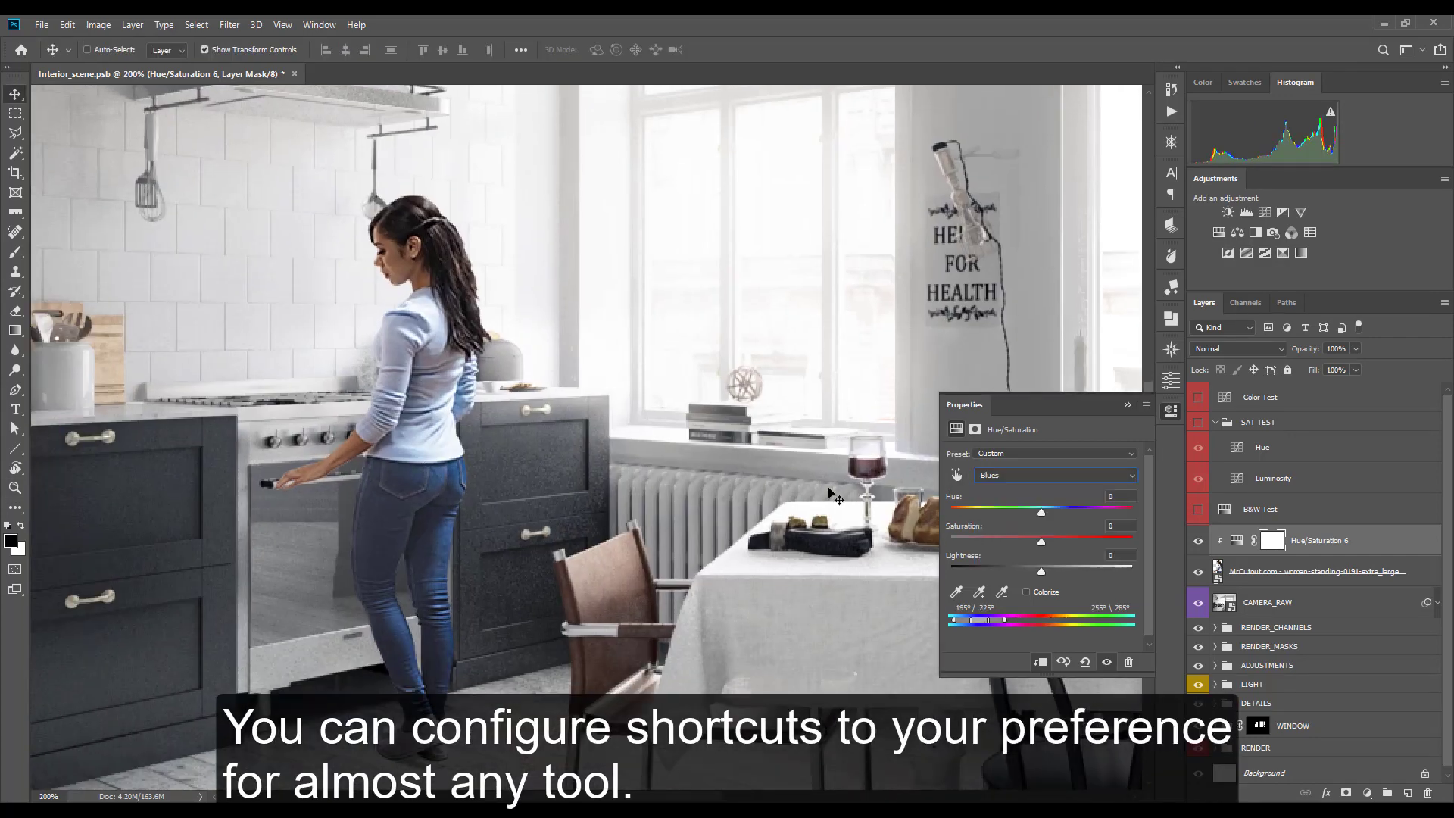
pyautogui.hotkey('shift', 'F5')
pyautogui.moveTo(1042, 512); pyautogui.dragTo(965, 542)
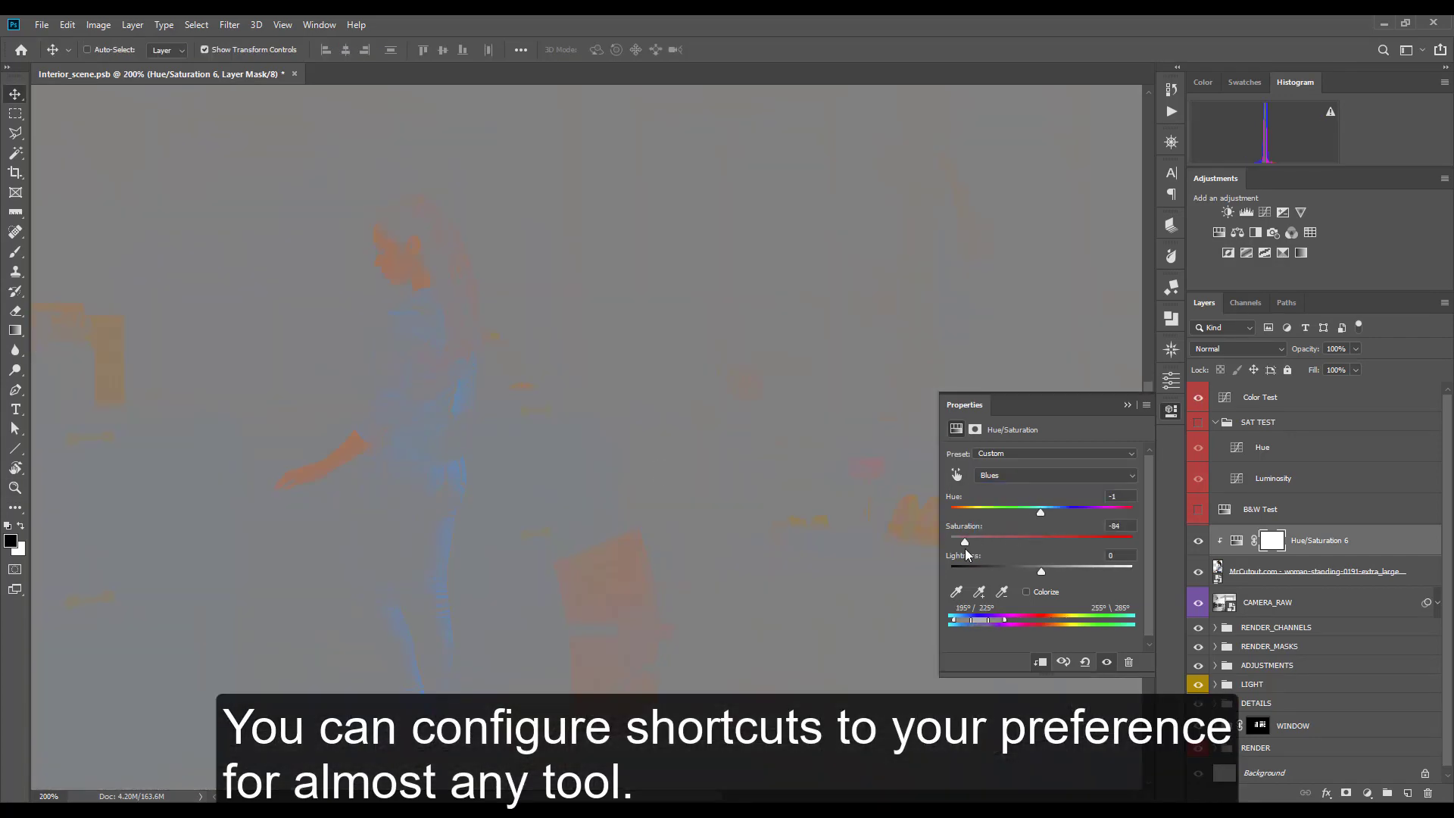
pyautogui.hotkey('ctrl', '-')
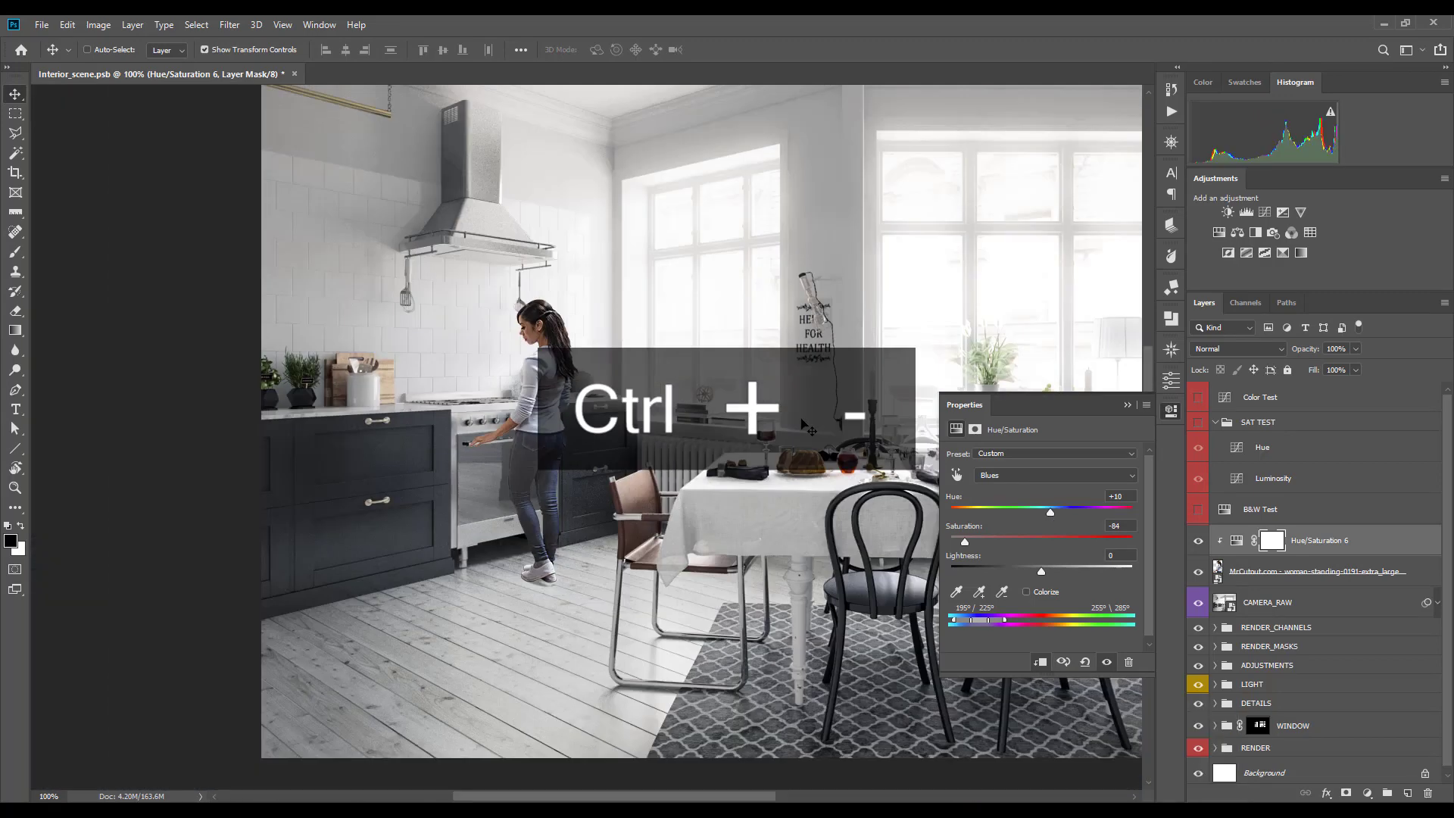
pyautogui.press('F5')
# Step: Add two clipped Curves, one deepening shadows with an inverted mask, plus a Selective Color layer
pyautogui.click(1264, 212)
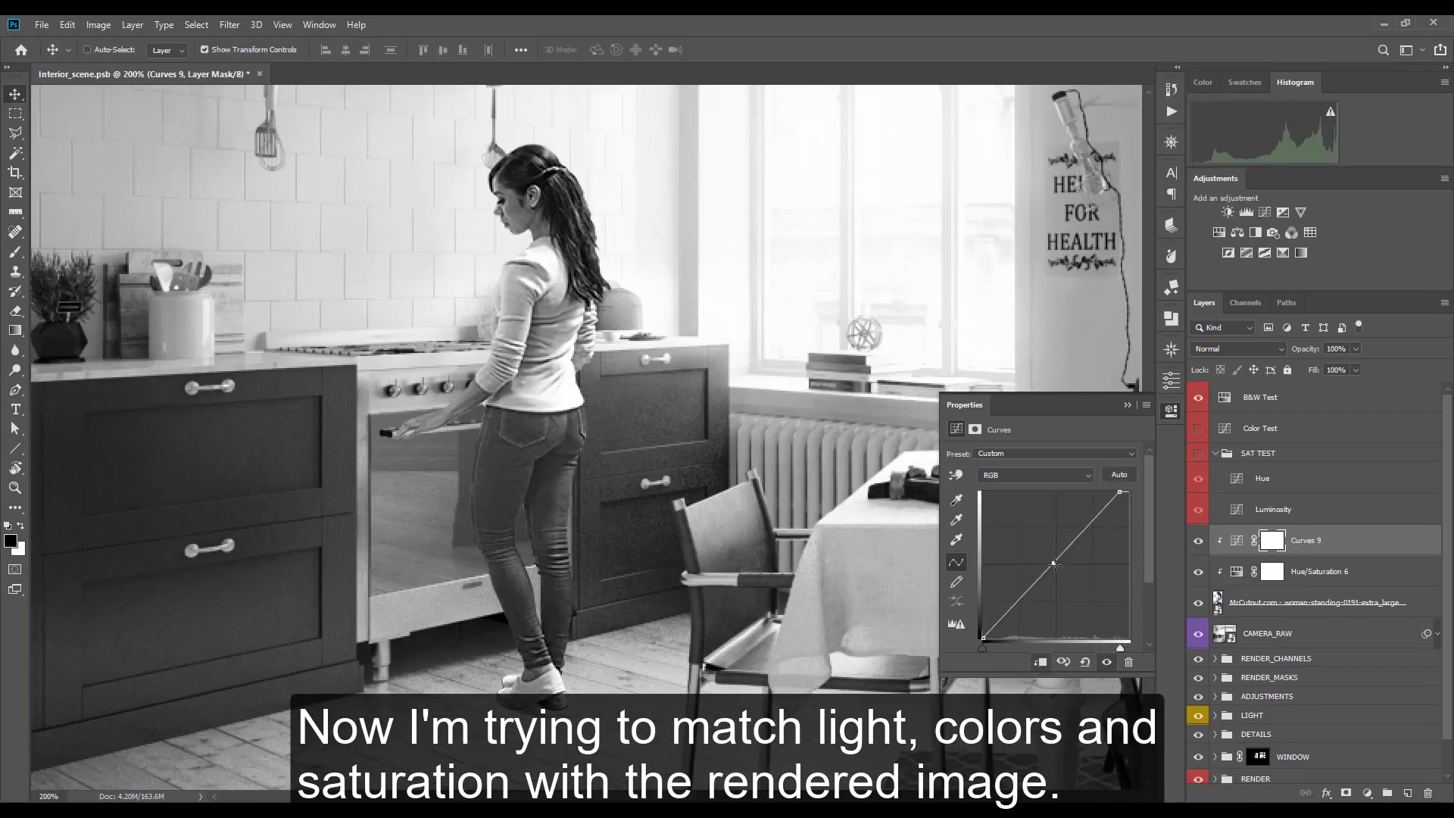
pyautogui.click(1264, 212)
pyautogui.moveTo(982, 649); pyautogui.dragTo(992, 648)
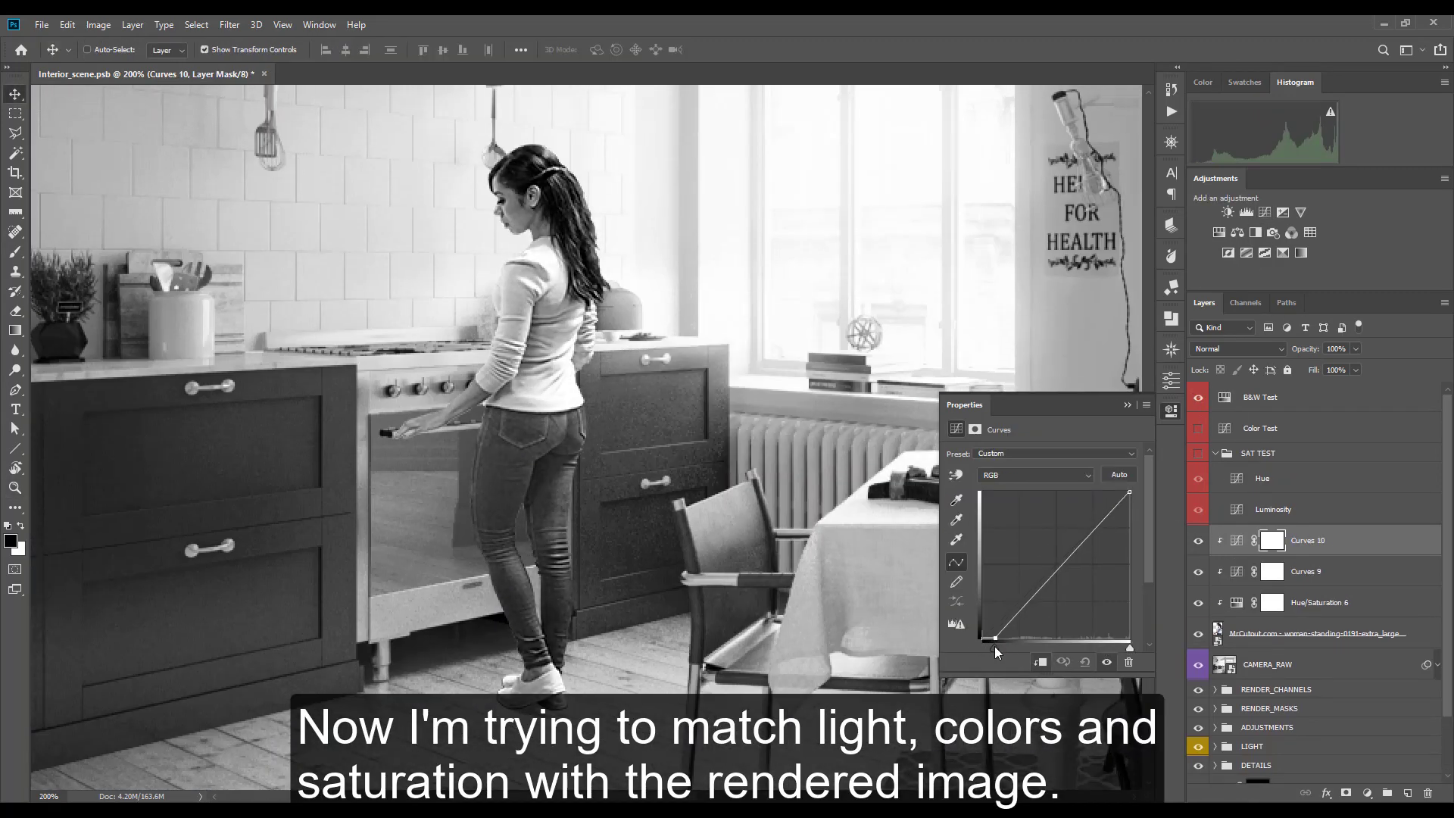
pyautogui.hotkey('ctrl', 'i')
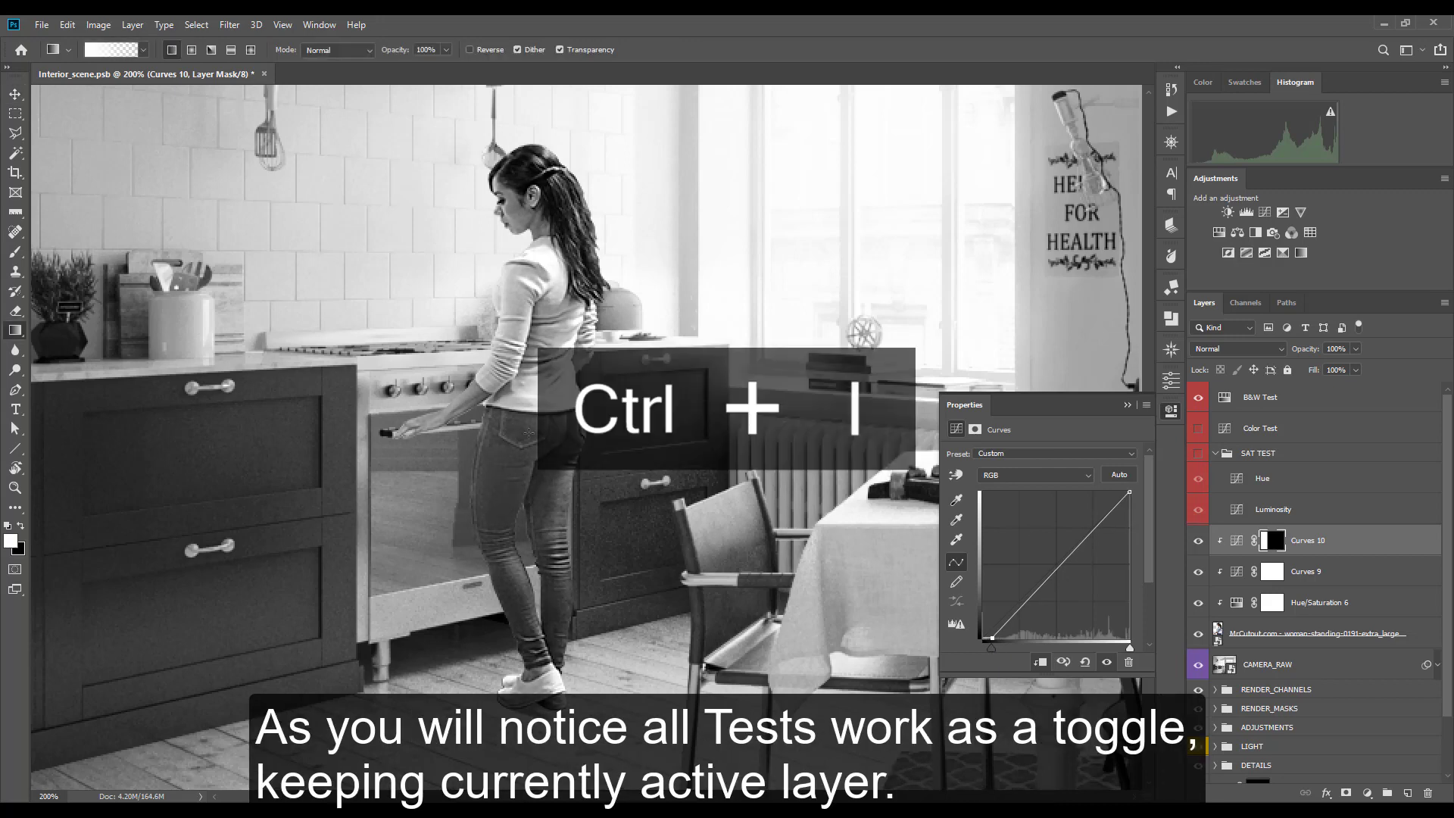
pyautogui.press('F5')
pyautogui.click(1301, 253)
# Step: Adjust the Selective Color Blues range, resetting cyan and adding magenta
pyautogui.click(1056, 471)
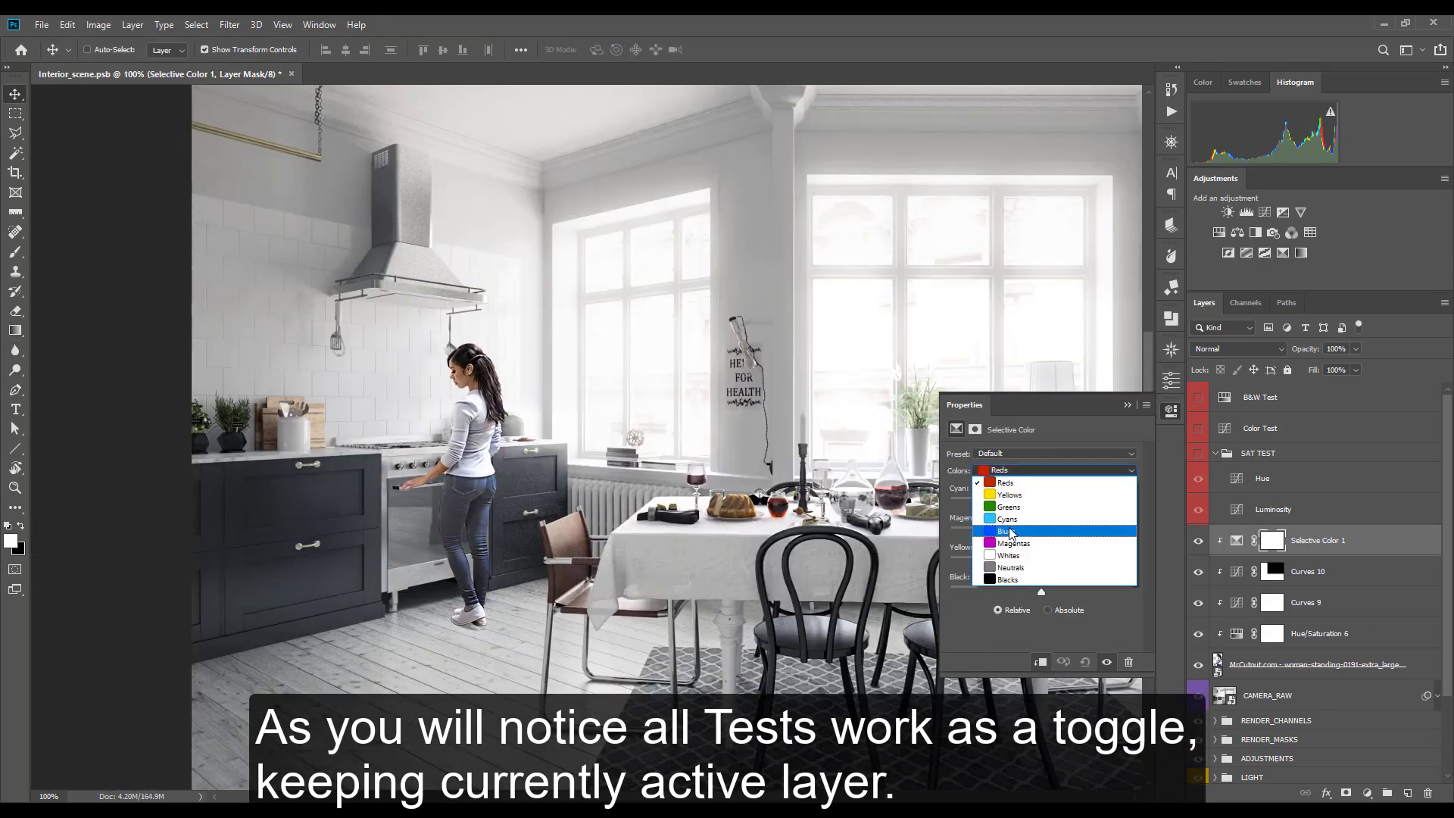
pyautogui.click(1008, 522)
pyautogui.moveTo(1009, 503)
pyautogui.mouseDown()
pyautogui.moveTo(1072, 503)
pyautogui.moveTo(1063, 529)
pyautogui.moveTo(1106, 562)
pyautogui.mouseUp()
pyautogui.hotkey('ctrl', 'z')
# Step: On a new empty layer, paint a soft black shadow under the woman's shoes
pyautogui.hotkey('ctrl', '+')
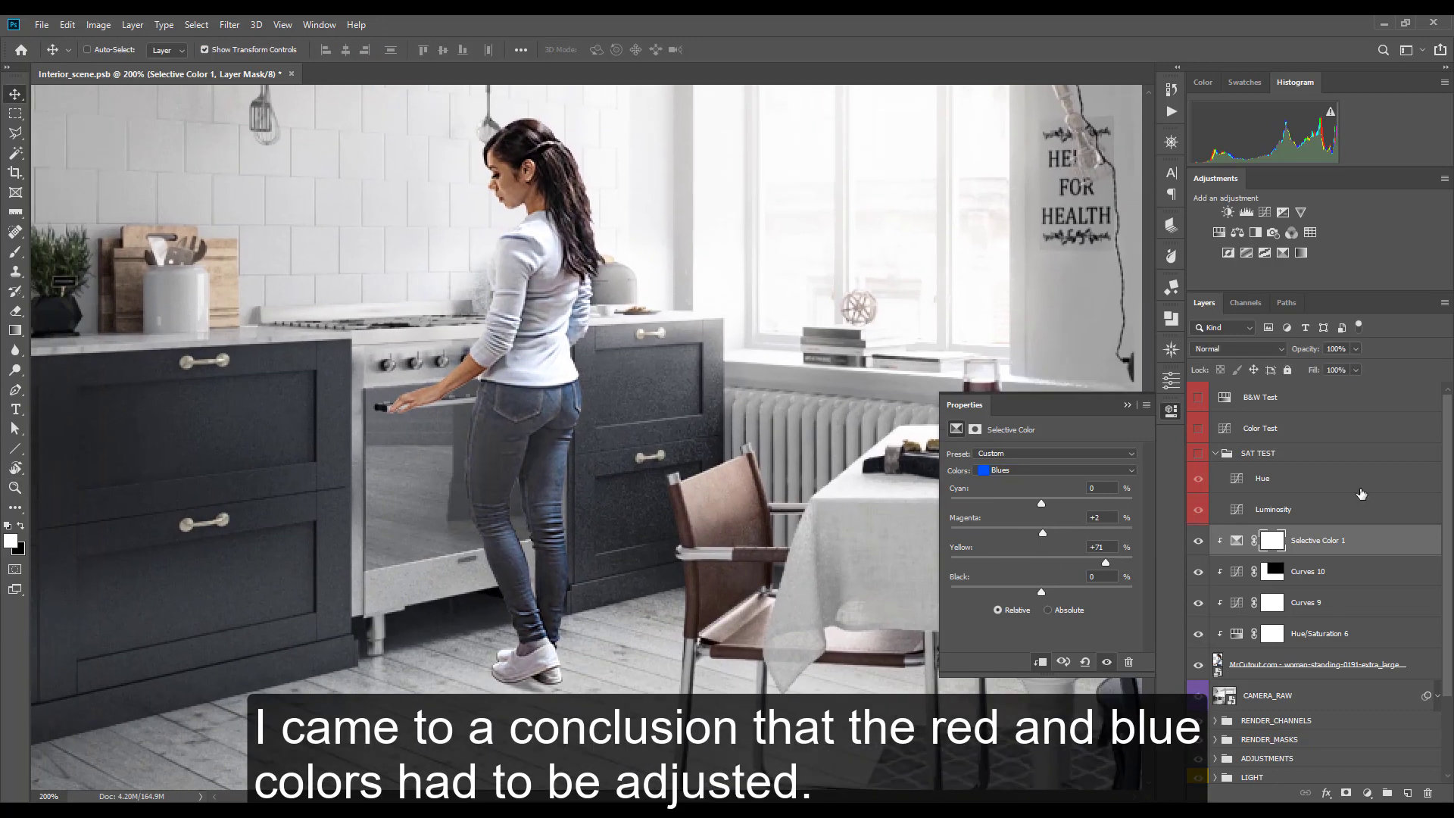
pyautogui.hotkey('ctrl', 'shift', 'alt', 'n')
pyautogui.press('b')
pyautogui.press('d')
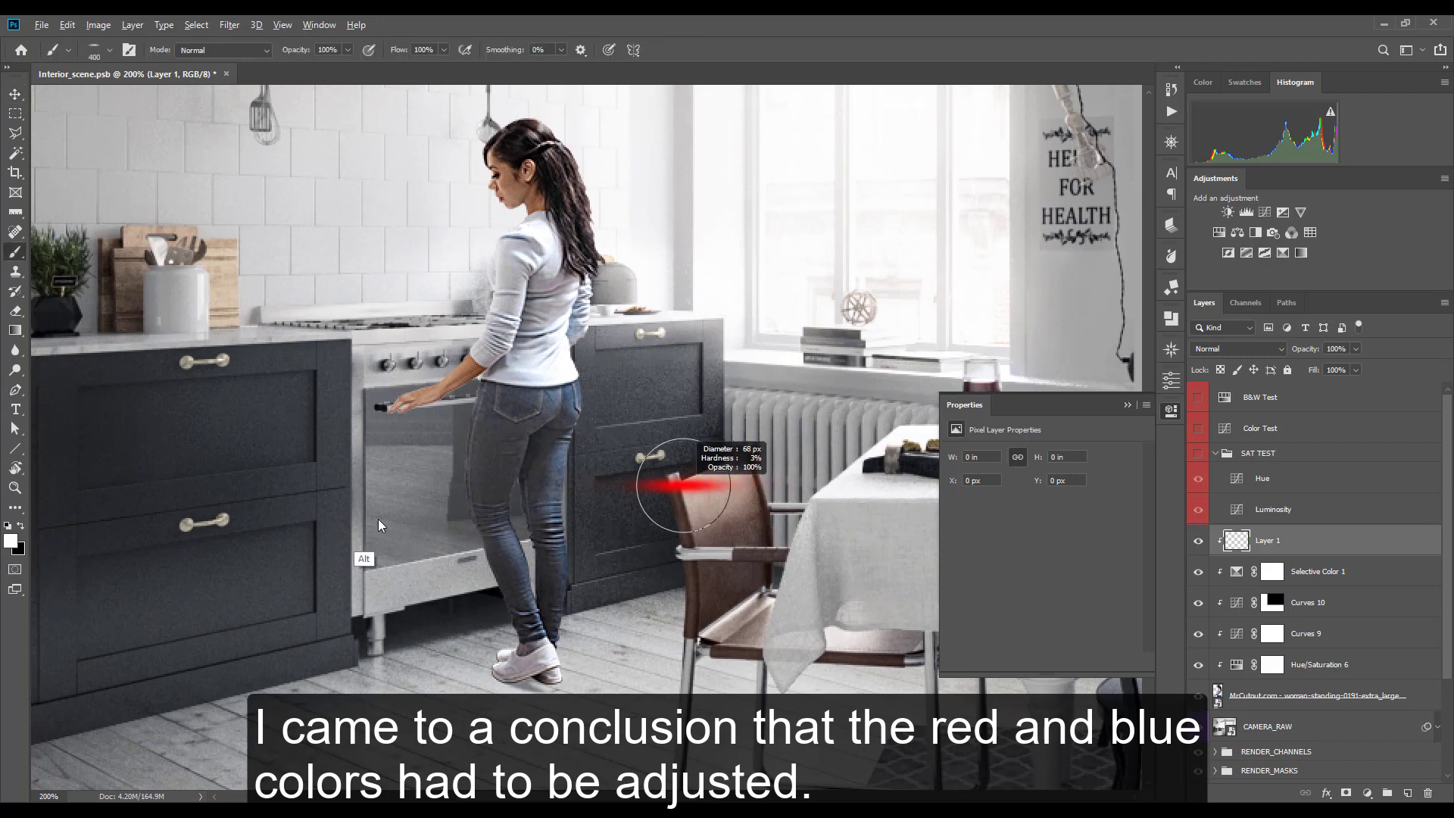
pyautogui.moveTo(497, 671); pyautogui.dragTo(556, 667)
# Step: Add an inverted-mask darkening Curves and paint it onto her legs and near her feet
pyautogui.click(1264, 212)
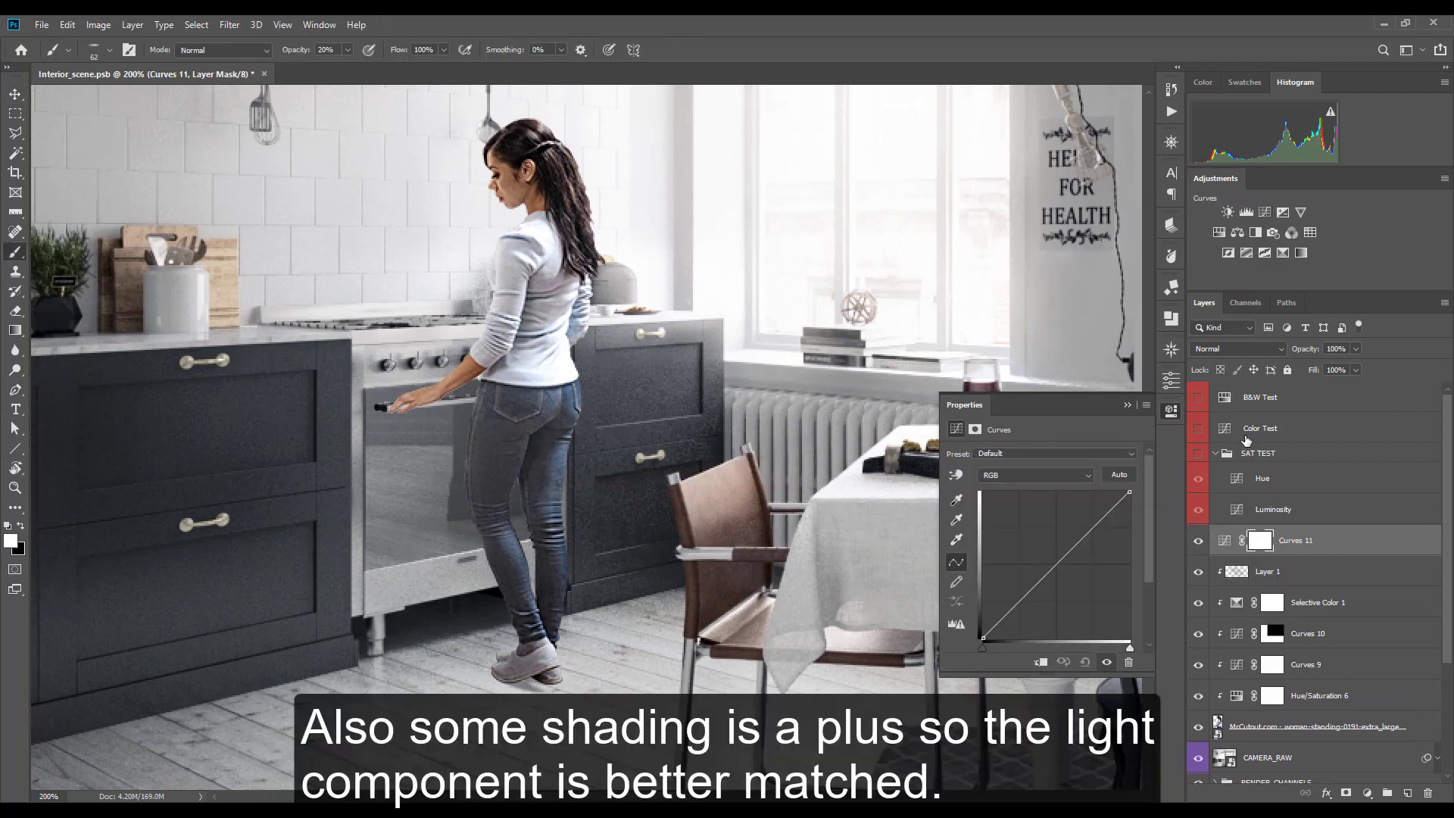
pyautogui.moveTo(1129, 649); pyautogui.dragTo(1109, 649)
pyautogui.hotkey('ctrl', 'i')
pyautogui.press('0')
pyautogui.press('x')
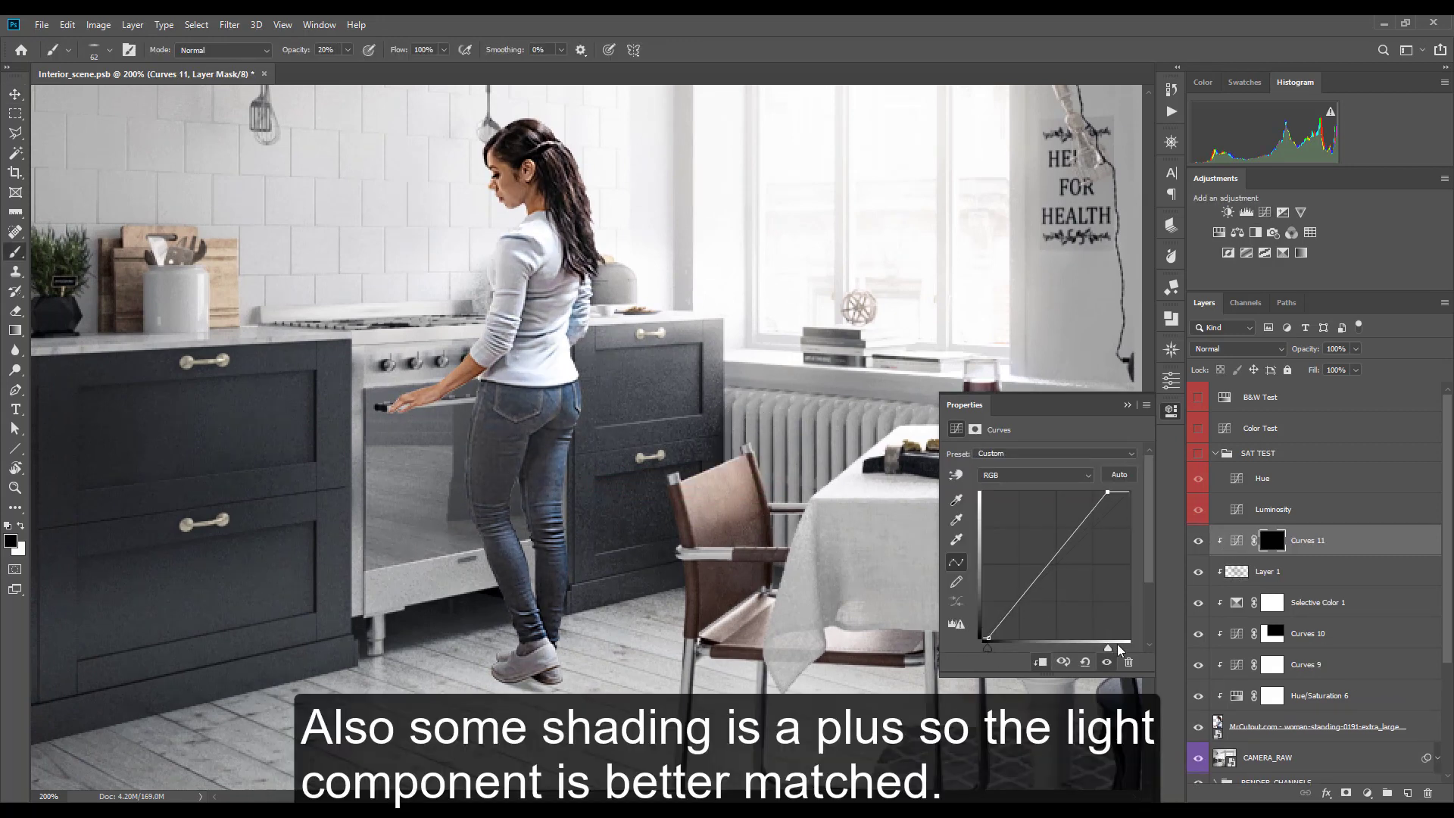
pyautogui.moveTo(530, 629); pyautogui.dragTo(487, 606)
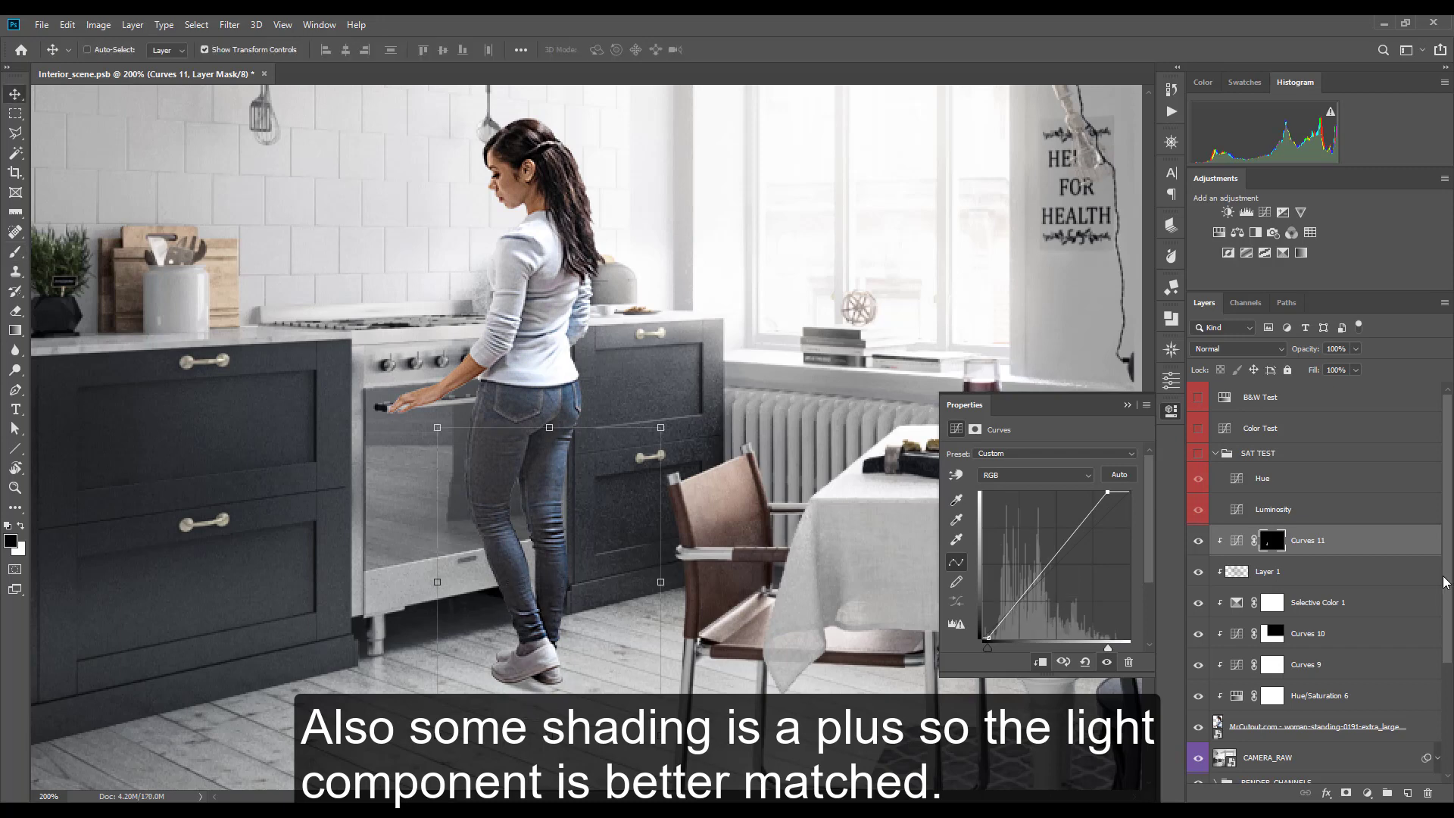
pyautogui.moveTo(499, 676); pyautogui.dragTo(485, 670)
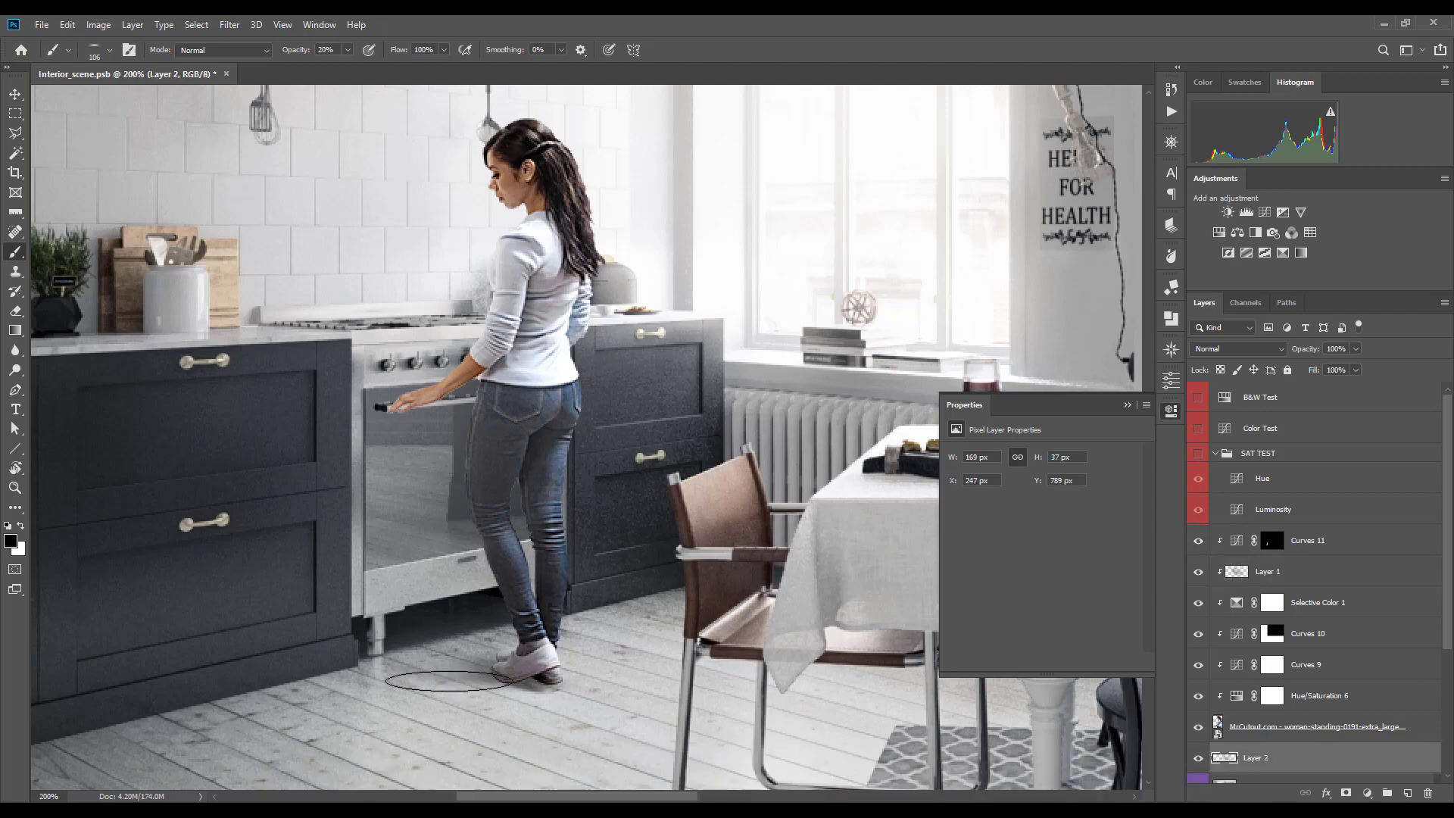
pyautogui.hotkey('ctrl', '-')
# Step: Select Layer 1 and quickly check the image with the B/W test
pyautogui.press('v')
pyautogui.keyDown('ctrl'); pyautogui.click(261, 648); pyautogui.keyUp('ctrl')
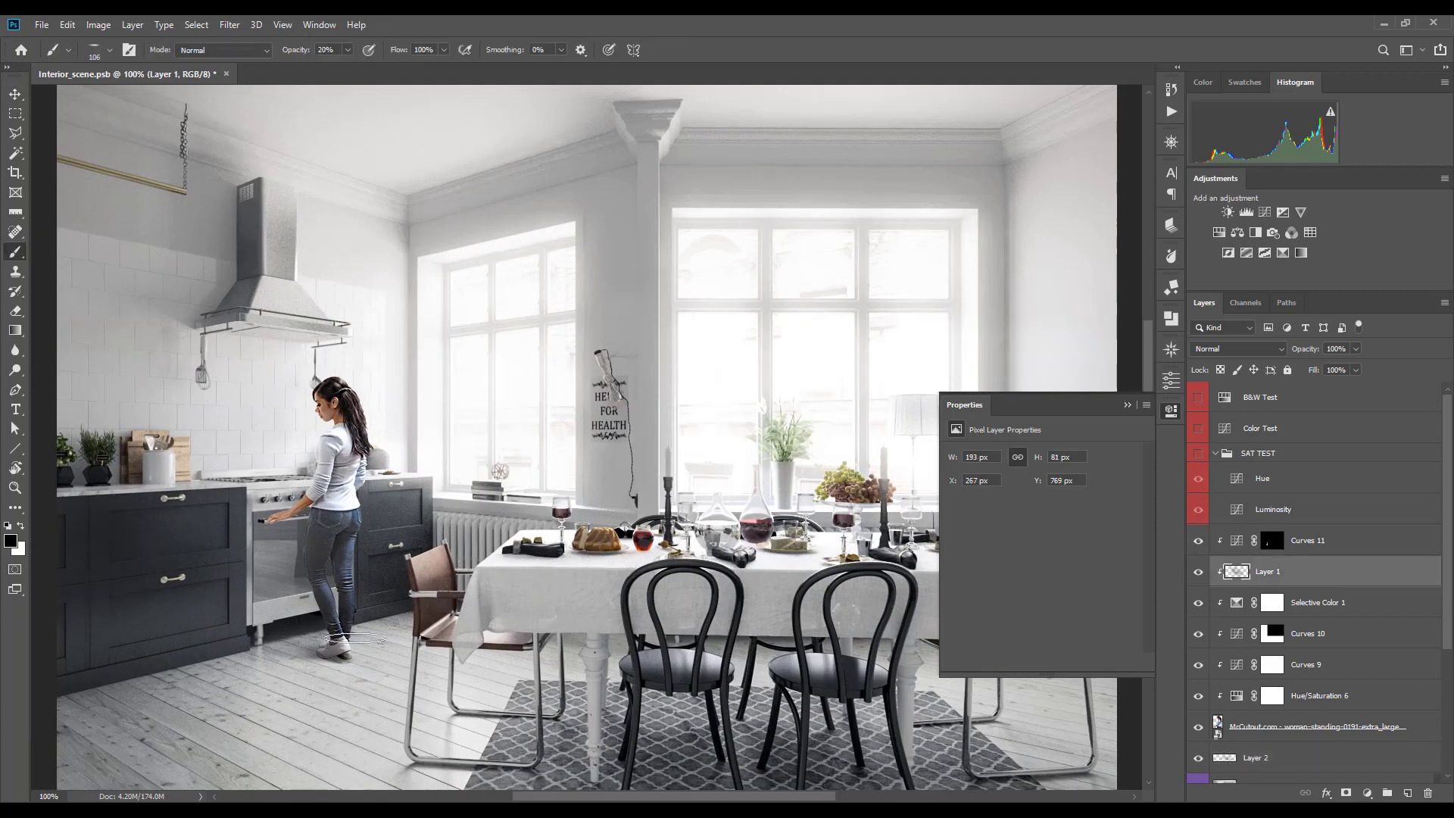
pyautogui.press('b')
pyautogui.press('F5')
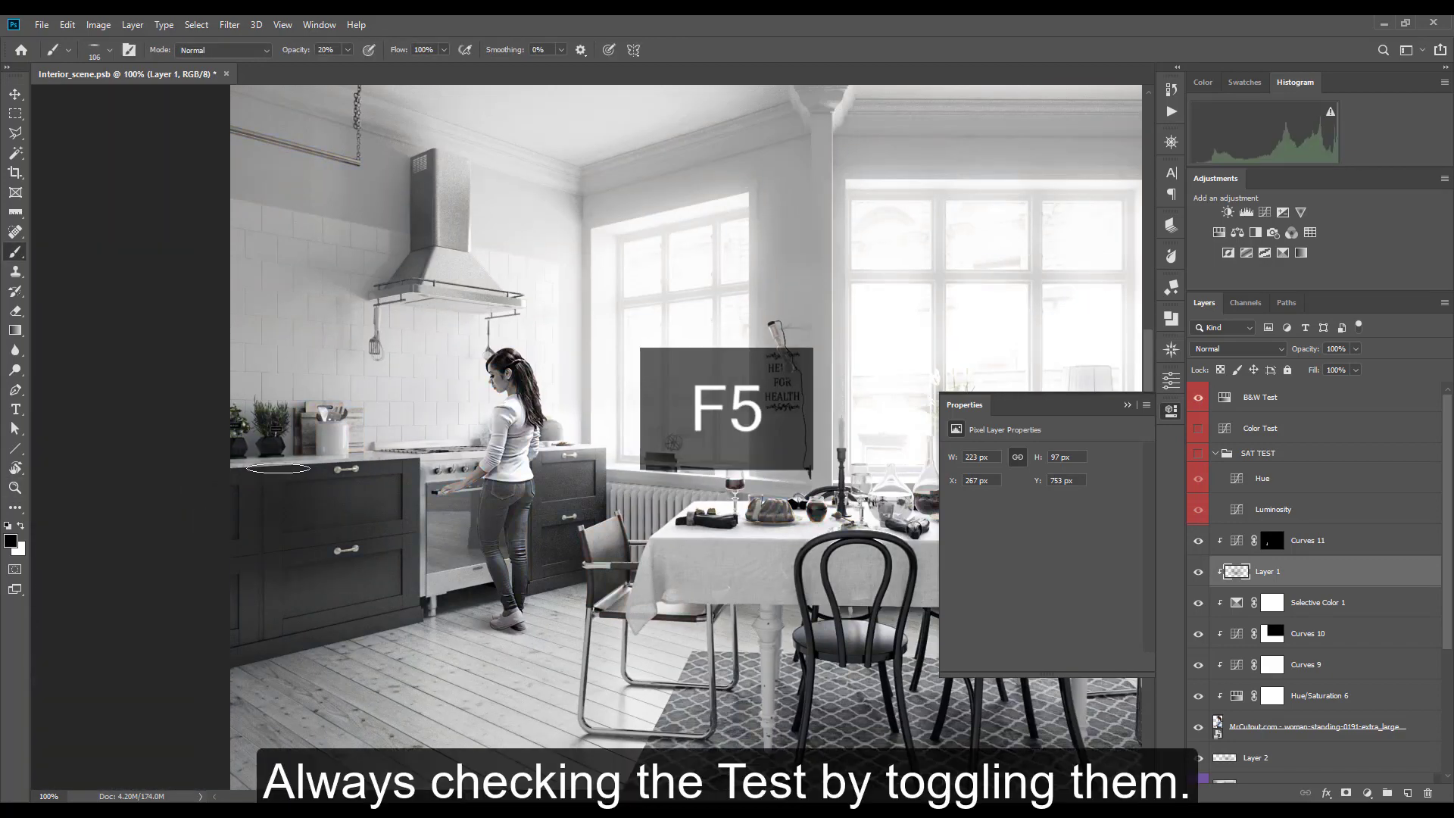
pyautogui.press('F5')
pyautogui.press('v')
# Step: Add a hidden-mask brightening Curves via F6 and paint it onto the woman
pyautogui.press('F6')
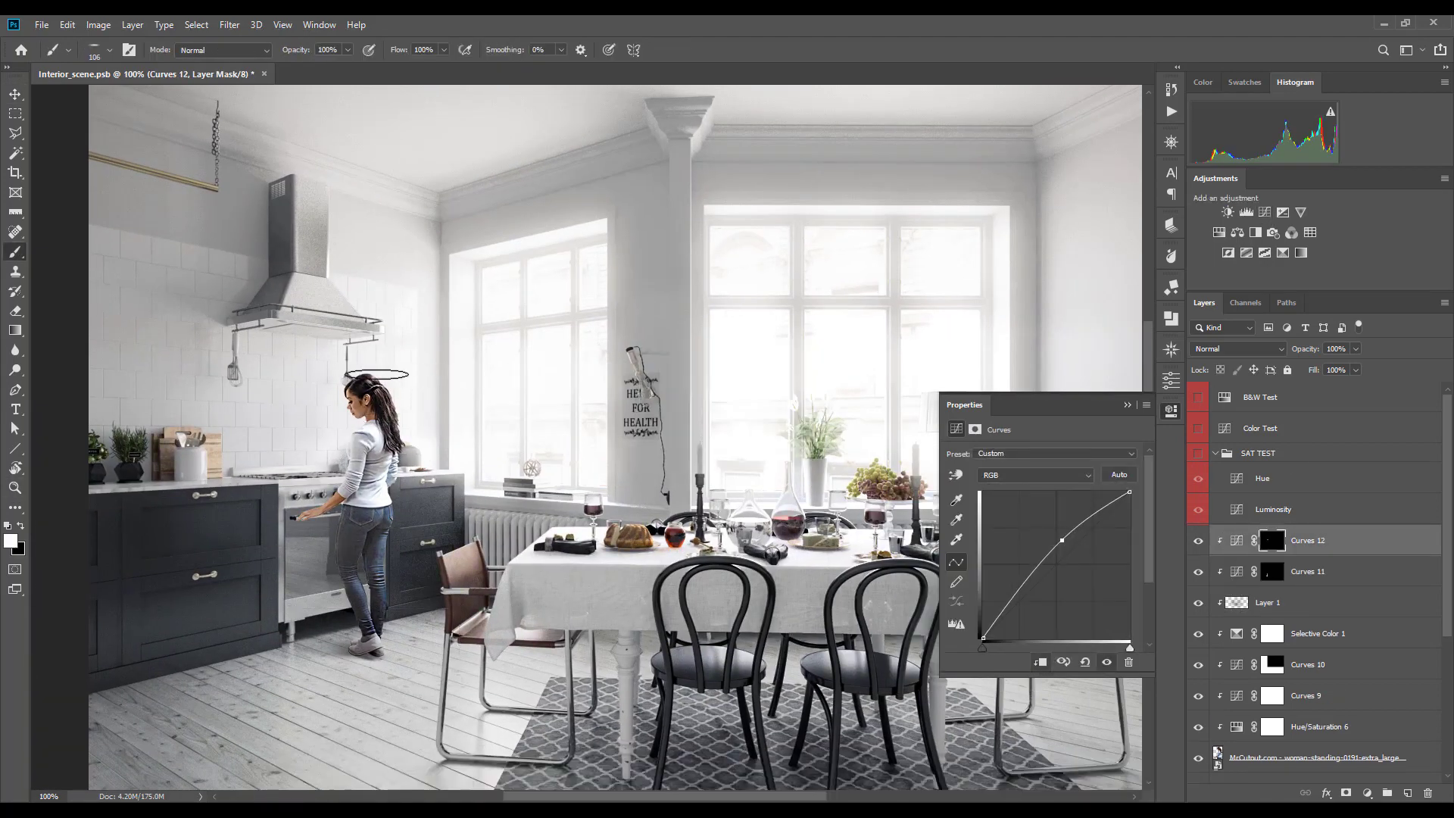
pyautogui.moveTo(391, 375); pyautogui.dragTo(415, 428)
pyautogui.press('v')
pyautogui.scroll(1, 333, 602)
pyautogui.scroll(-1, 464, 585)
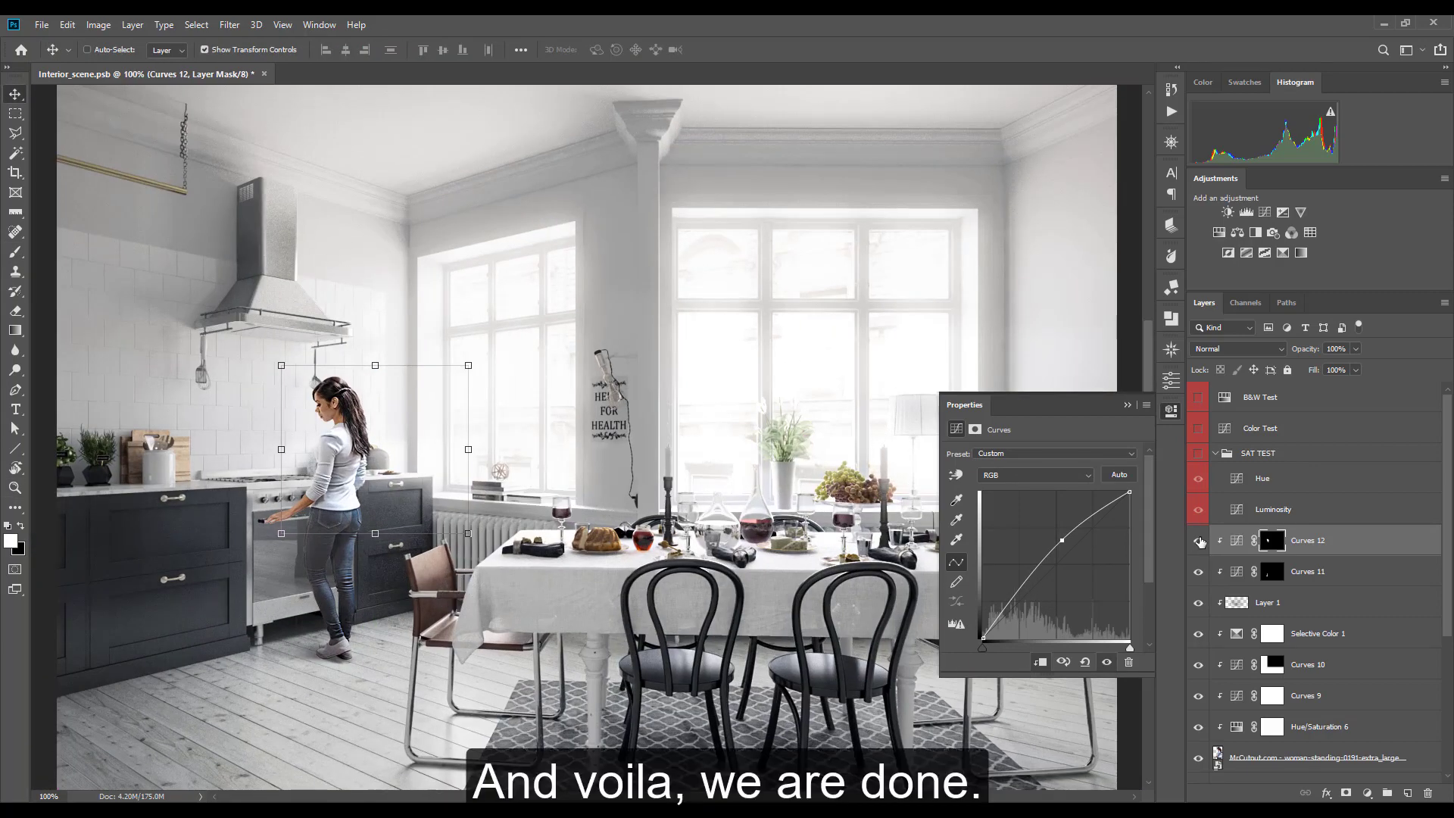
# Step: Toggle the adjustment layers' visibility to compare the image before and after
pyautogui.moveTo(1198, 540); pyautogui.dragTo(1198, 727)
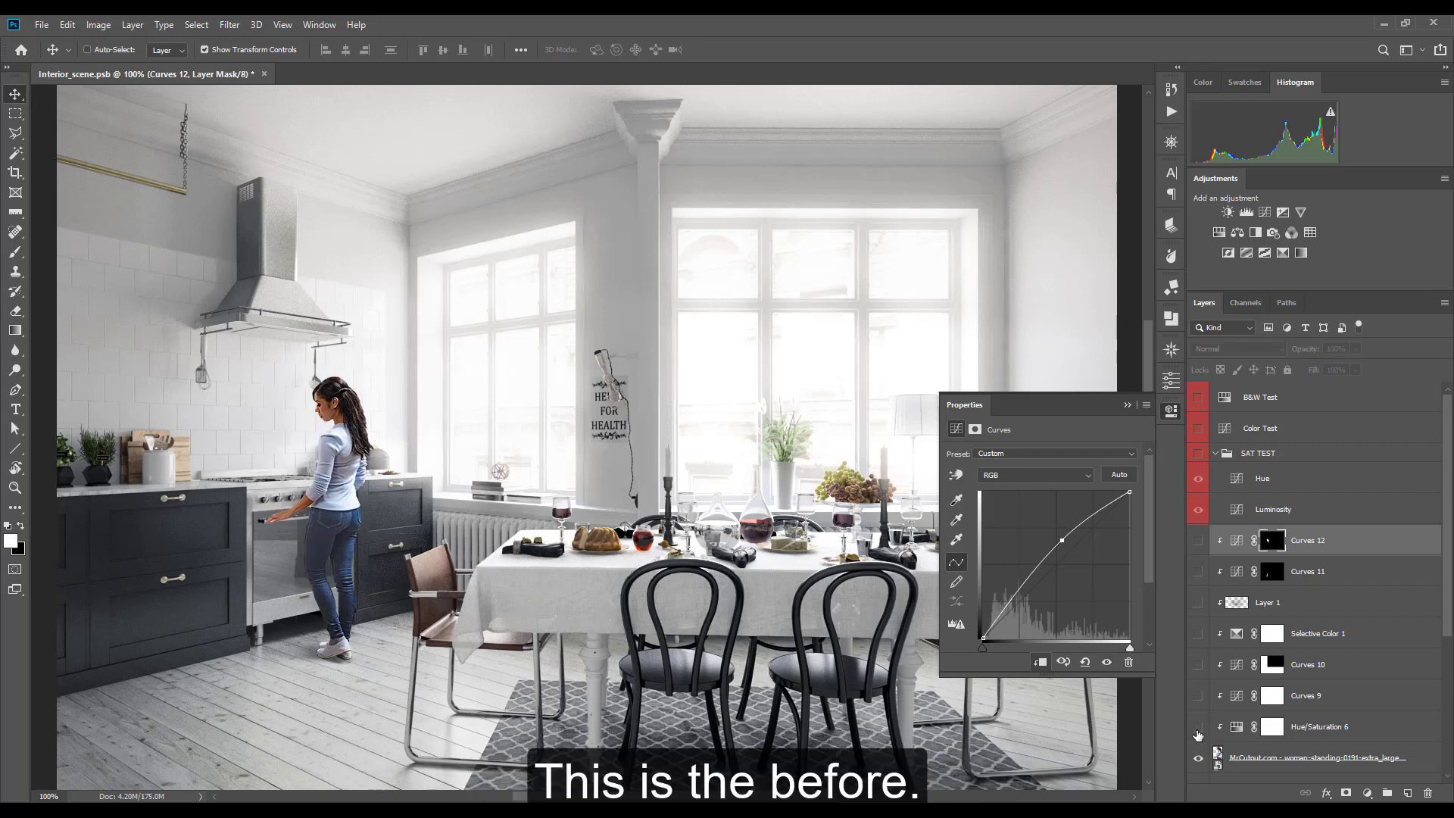
pyautogui.moveTo(1198, 727); pyautogui.dragTo(1198, 540)
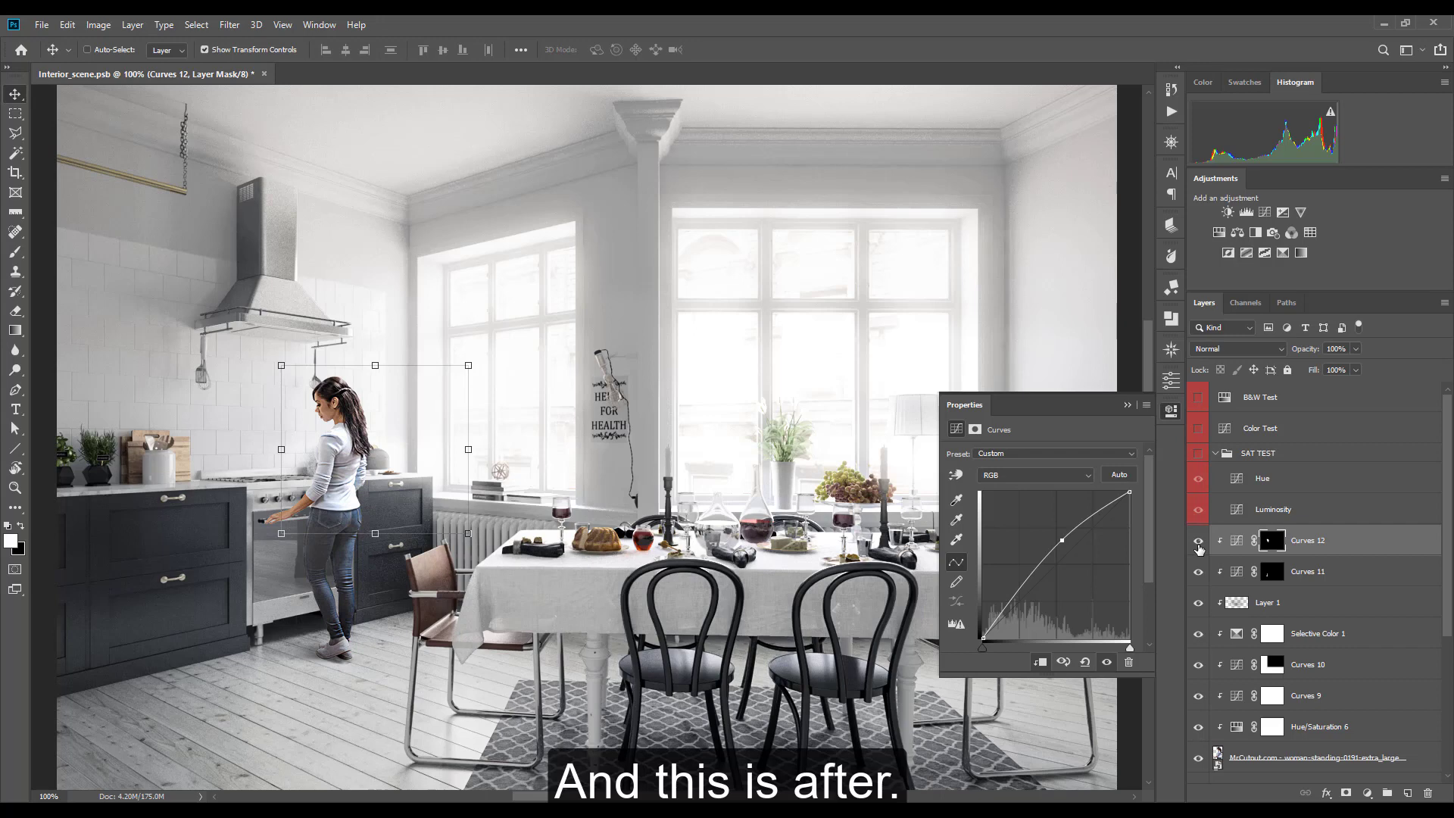
pyautogui.press('z')
pyautogui.moveTo(794, 494)
pyautogui.mouseDown()
pyautogui.moveTo(809, 482)
pyautogui.moveTo(807, 437)
pyautogui.mouseUp()
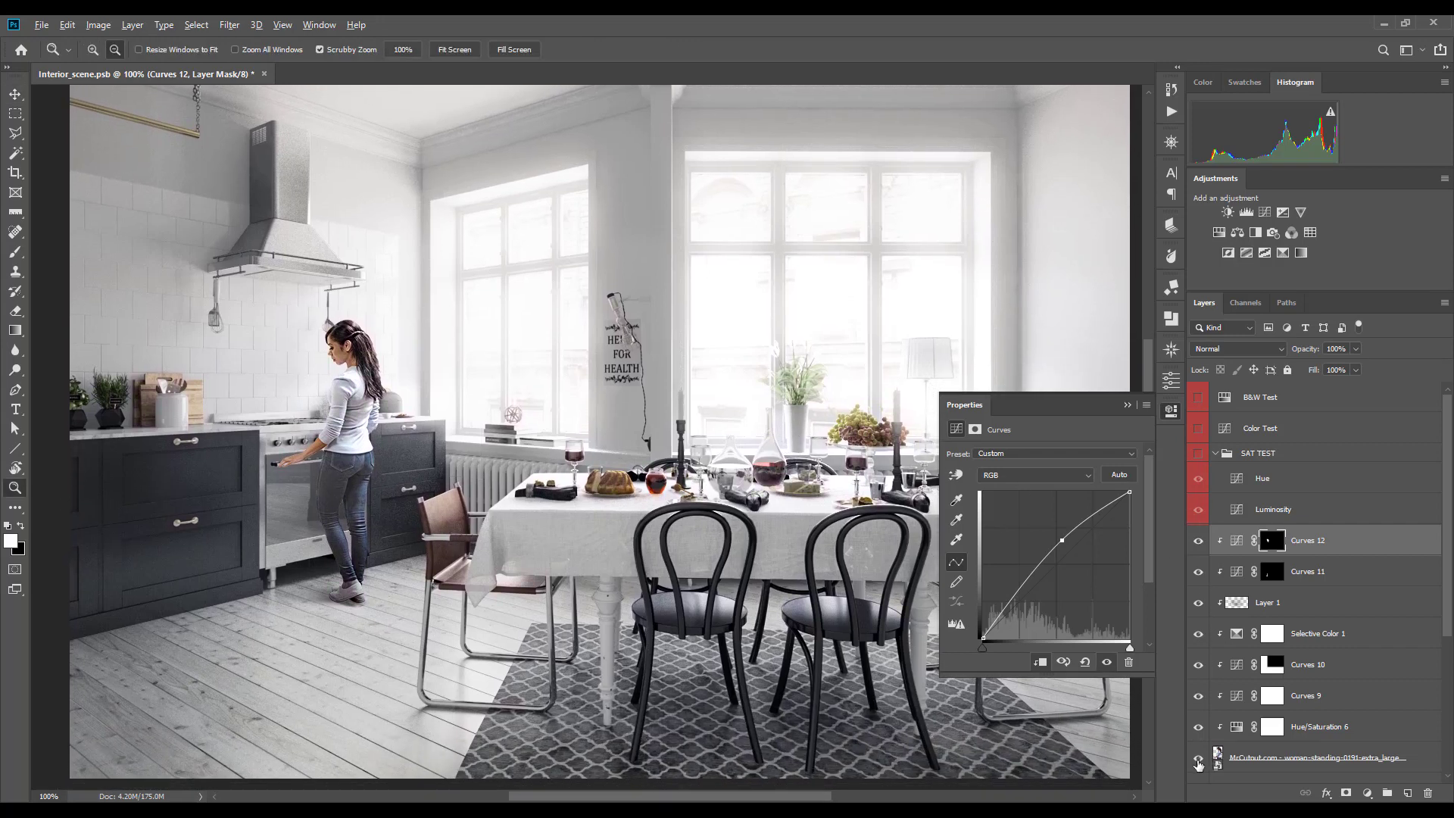
pyautogui.moveTo(1198, 727)
pyautogui.mouseDown()
pyautogui.moveTo(1195, 544)
pyautogui.moveTo(1200, 733)
pyautogui.mouseUp()
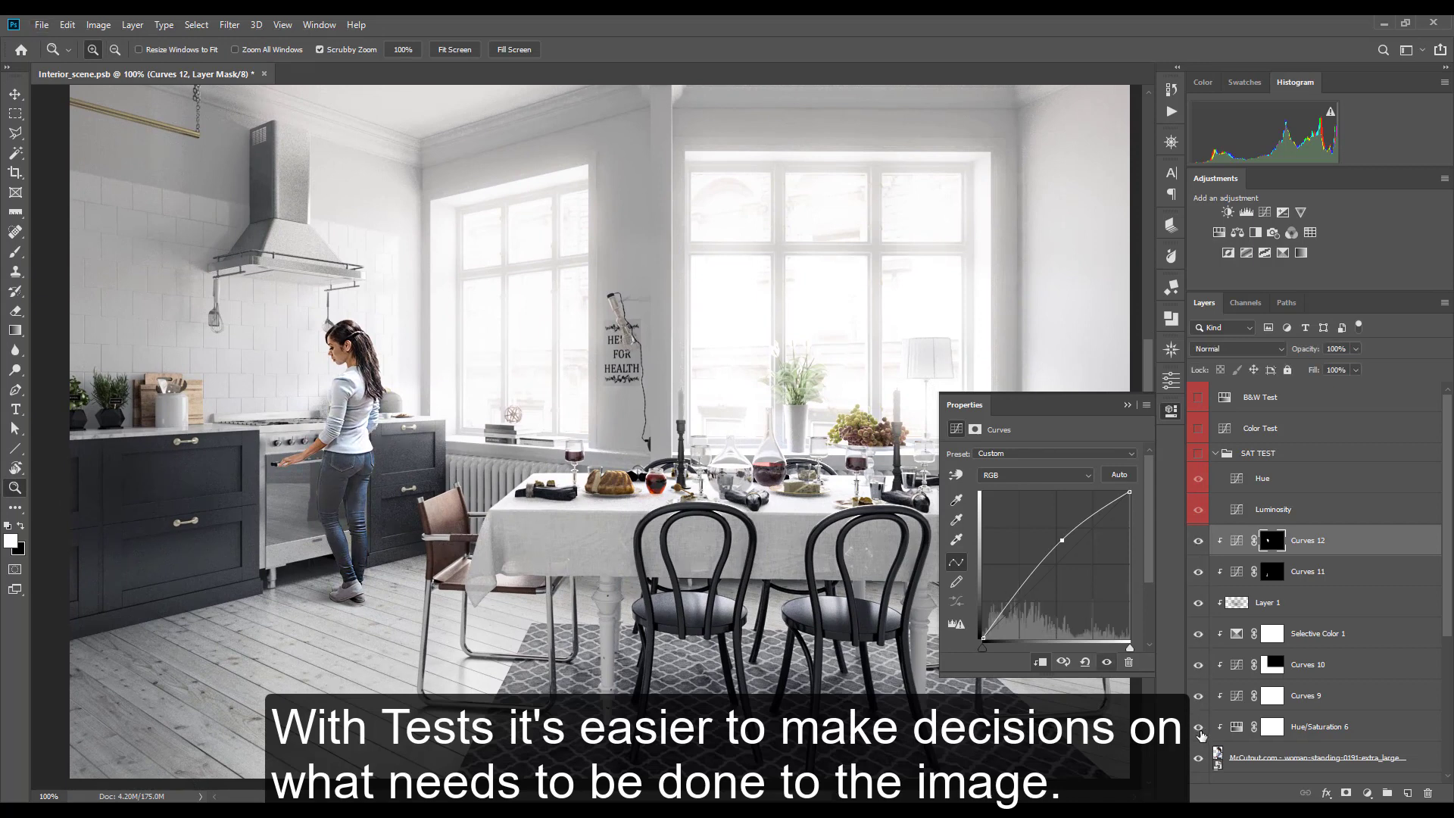
pyautogui.press('v')
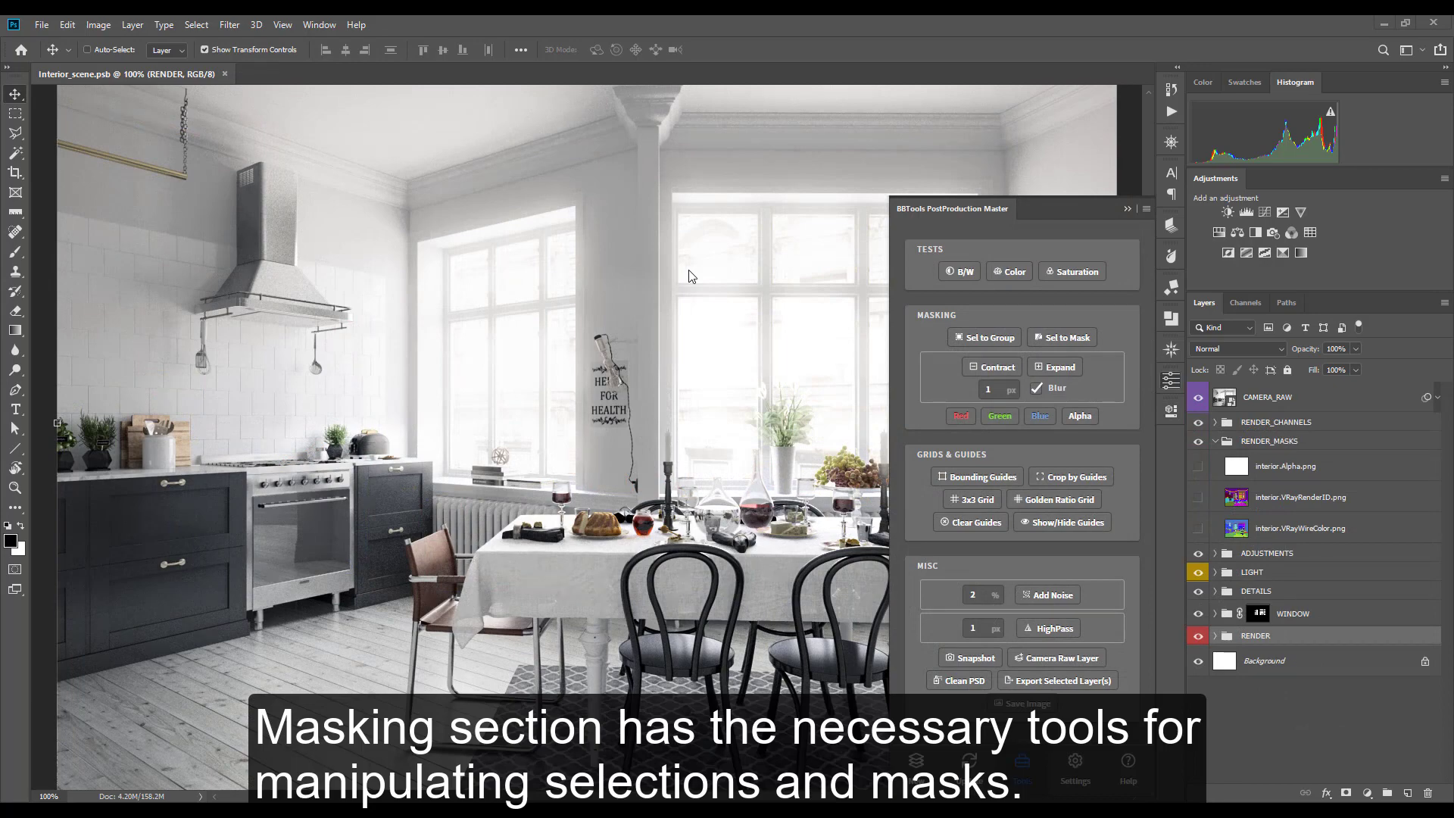
# Step: Magic Wand the wall tiles on the WireColor layer into a masked group 'tiles', then select the floor
pyautogui.click(1289, 530)
pyautogui.press('w')
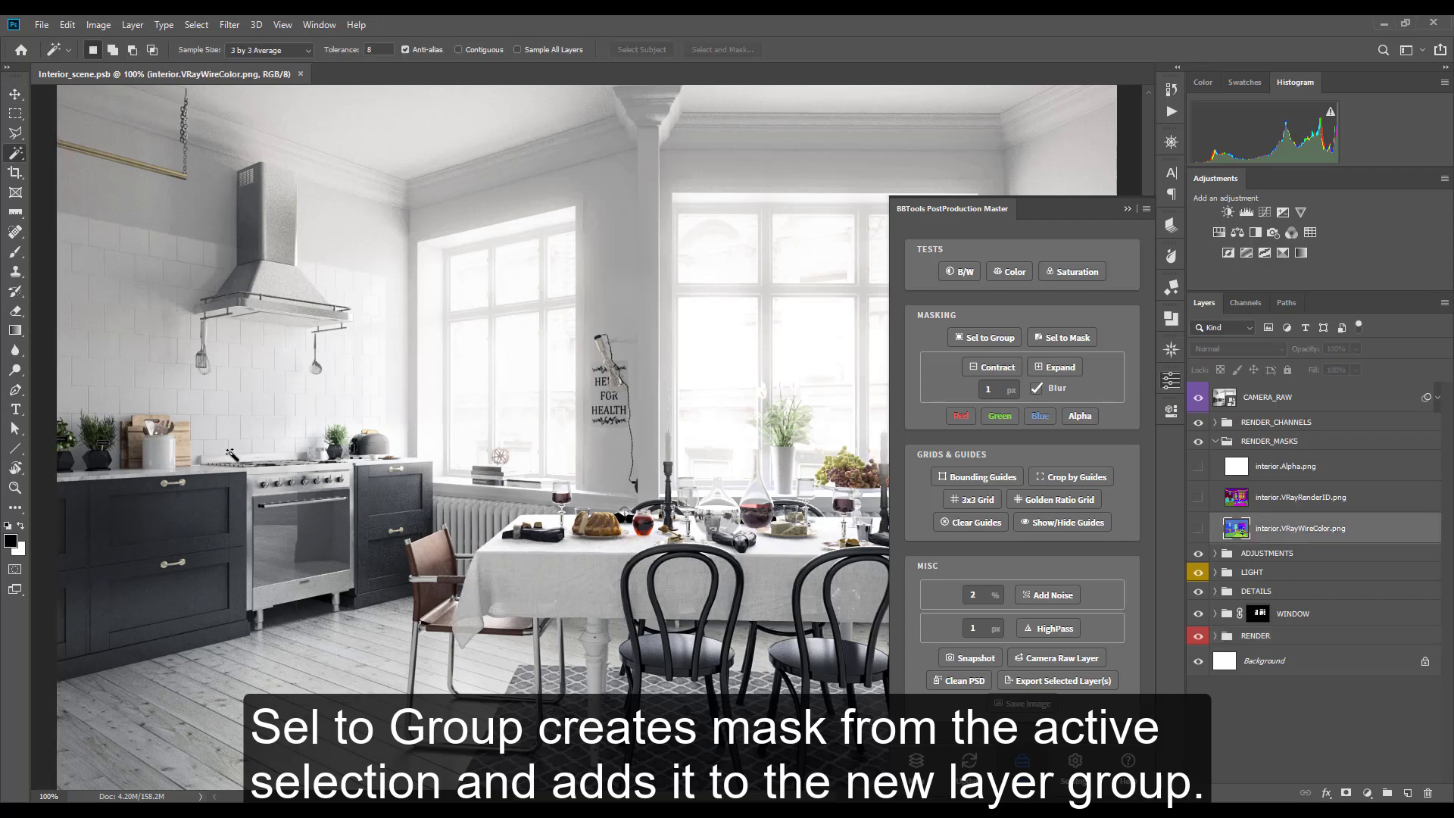
pyautogui.click(234, 413)
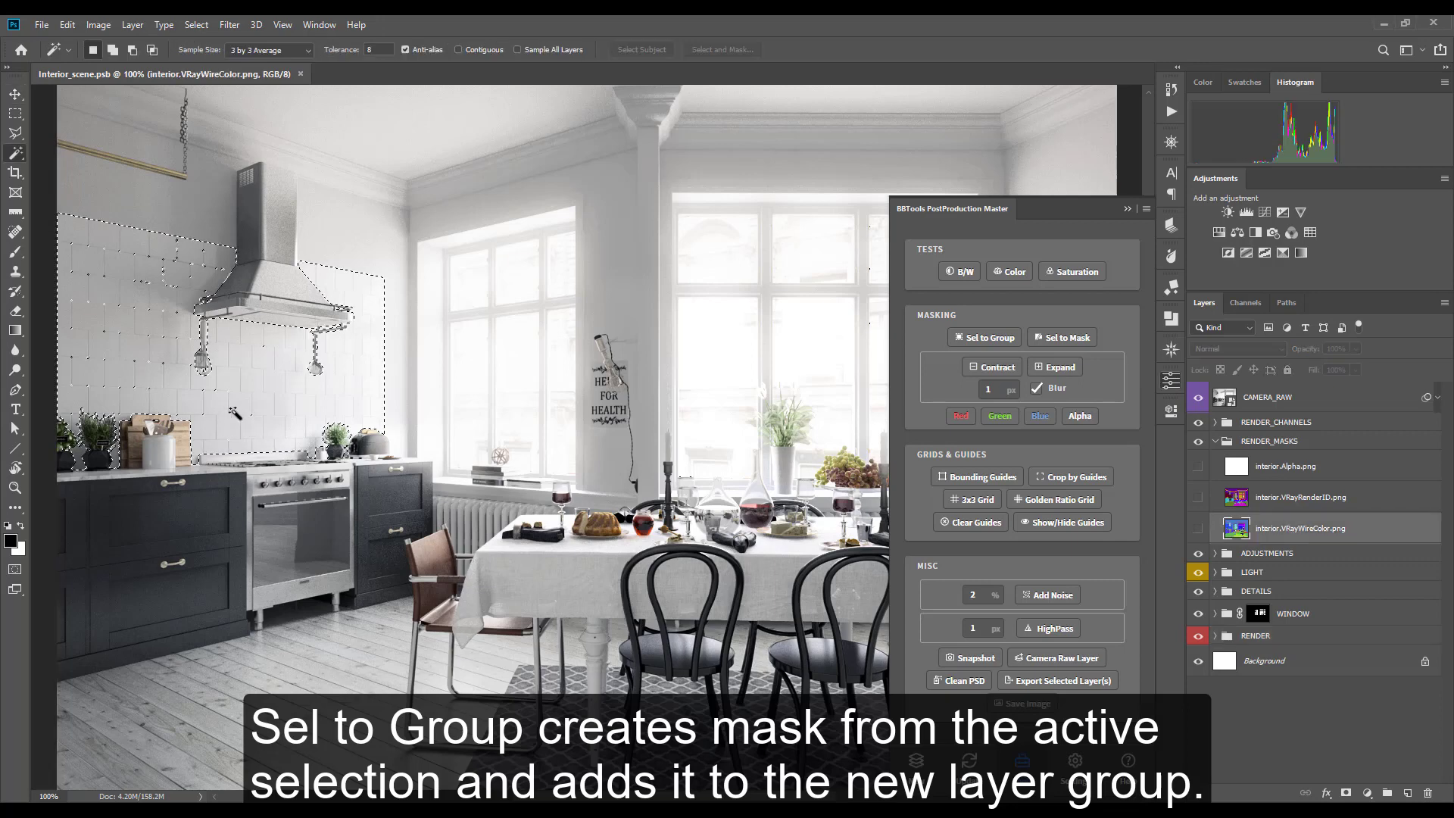
pyautogui.click(975, 338)
pyautogui.write('tiles')
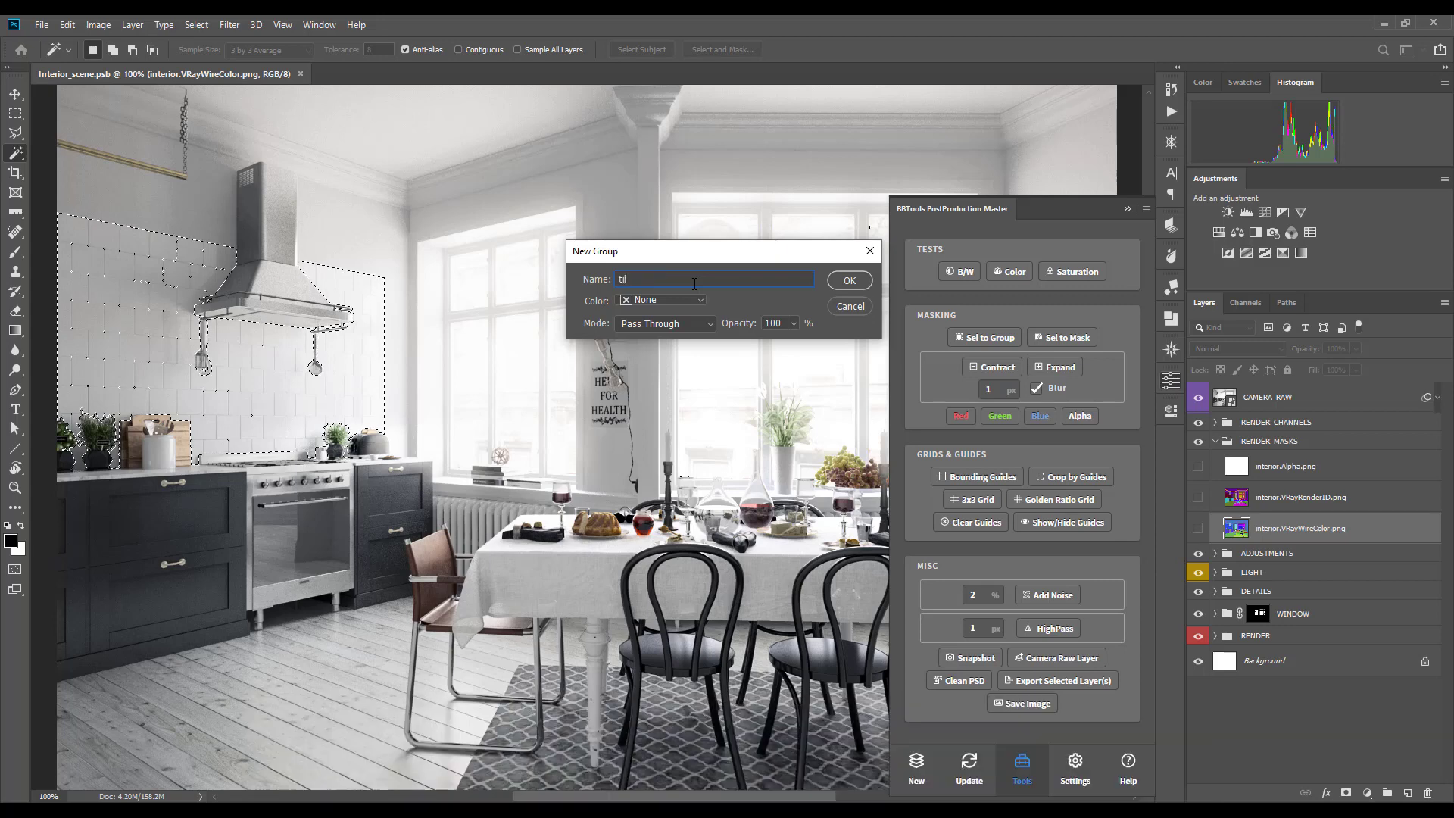
pyautogui.press('Return')
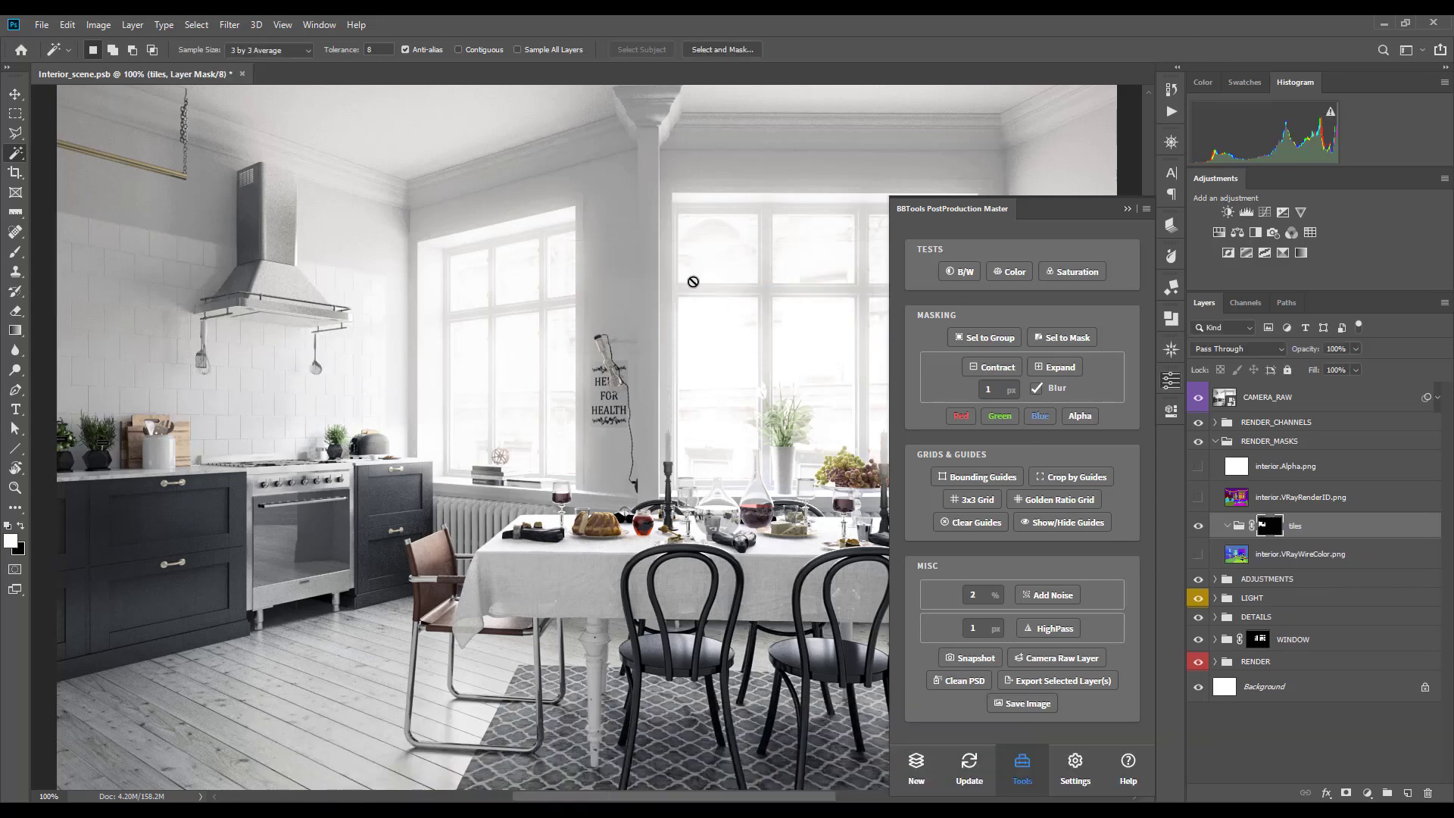
pyautogui.click(1308, 563)
pyautogui.click(309, 666)
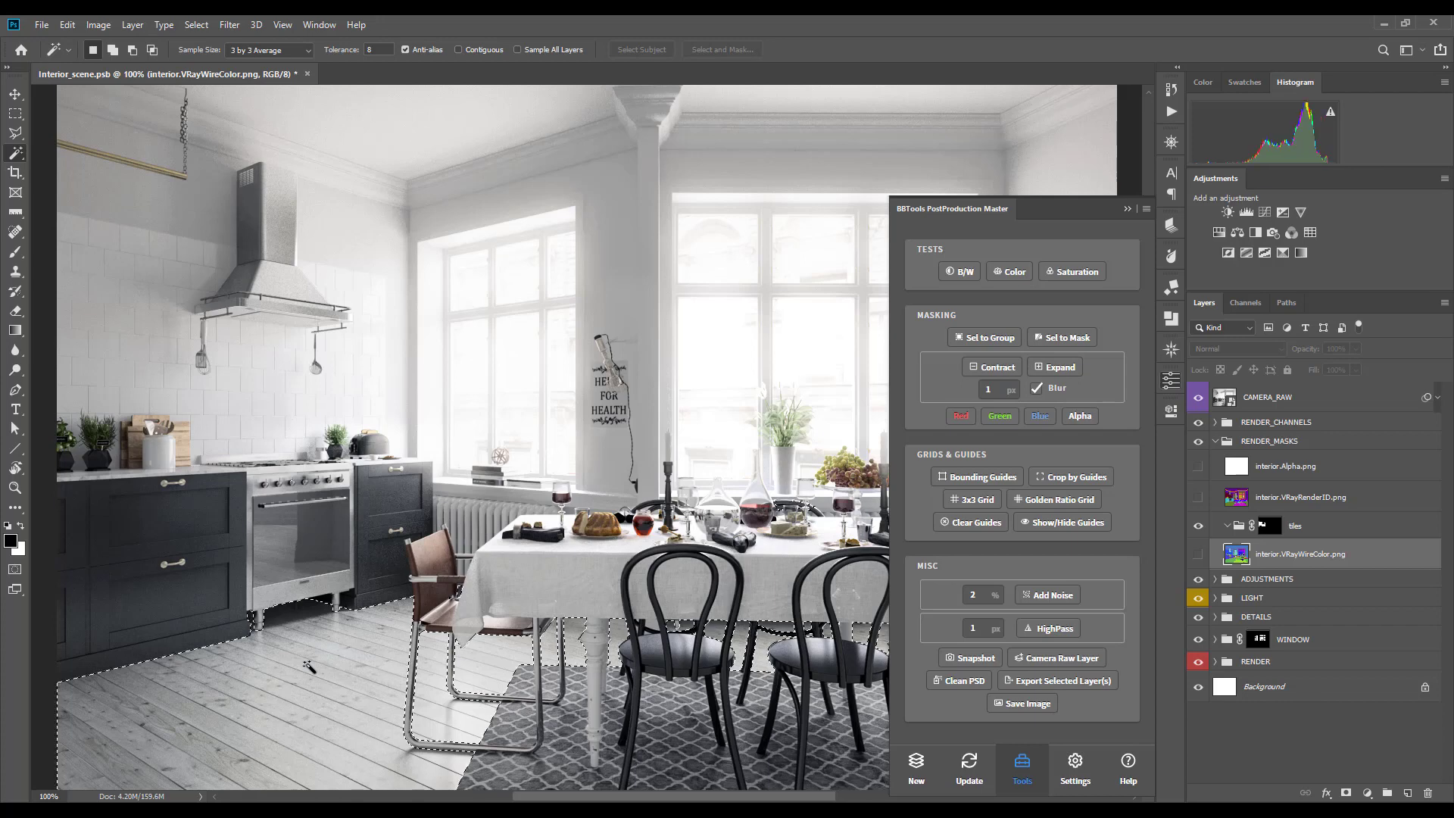
# Step: Mask DETAILS with the floor selection, then re-mask 'tiles' with the walls, ceiling and backsplash
pyautogui.click(1239, 619)
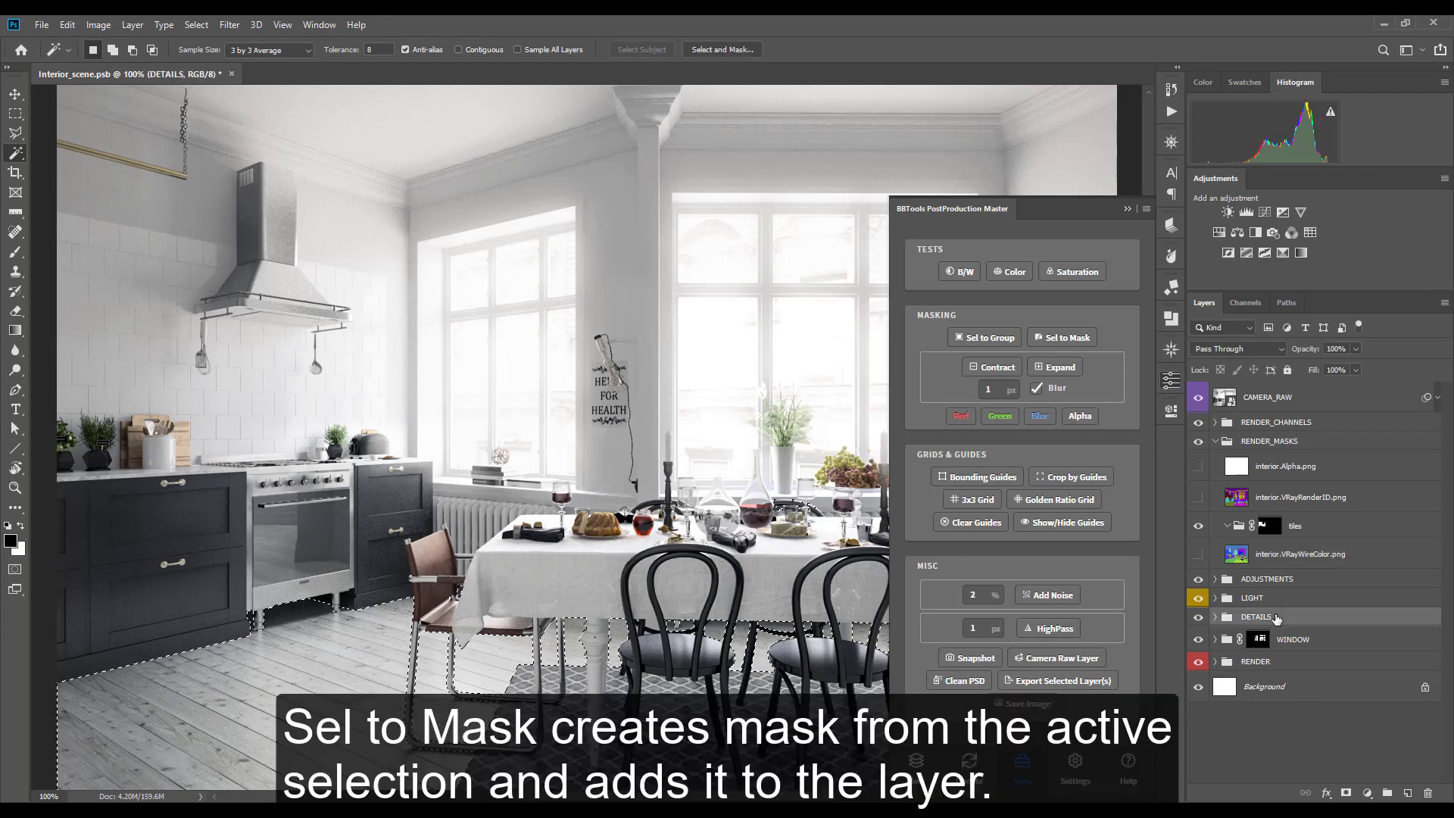
pyautogui.click(1074, 339)
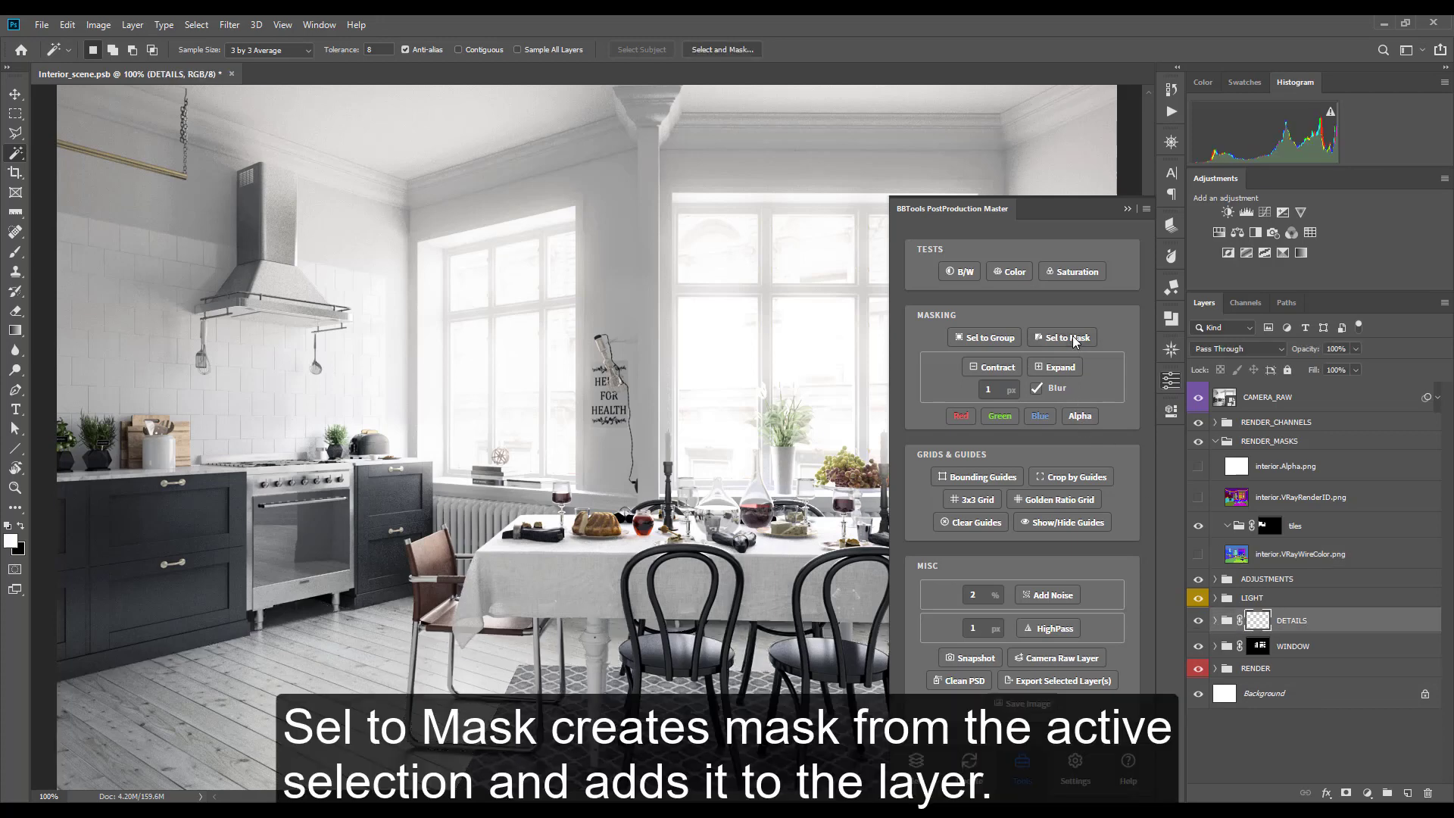
pyautogui.click(1288, 554)
pyautogui.click(146, 377)
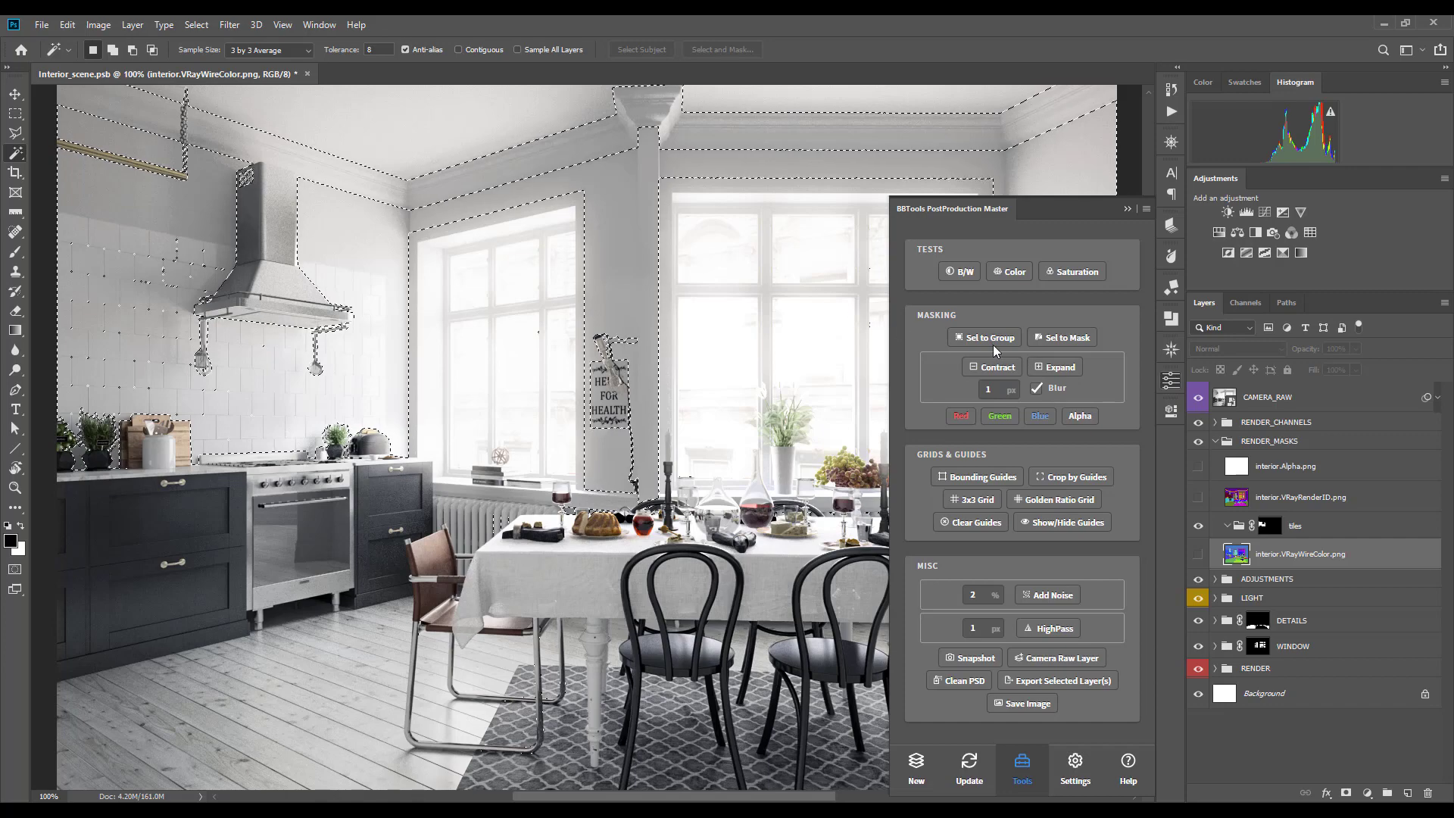
pyautogui.click(1318, 530)
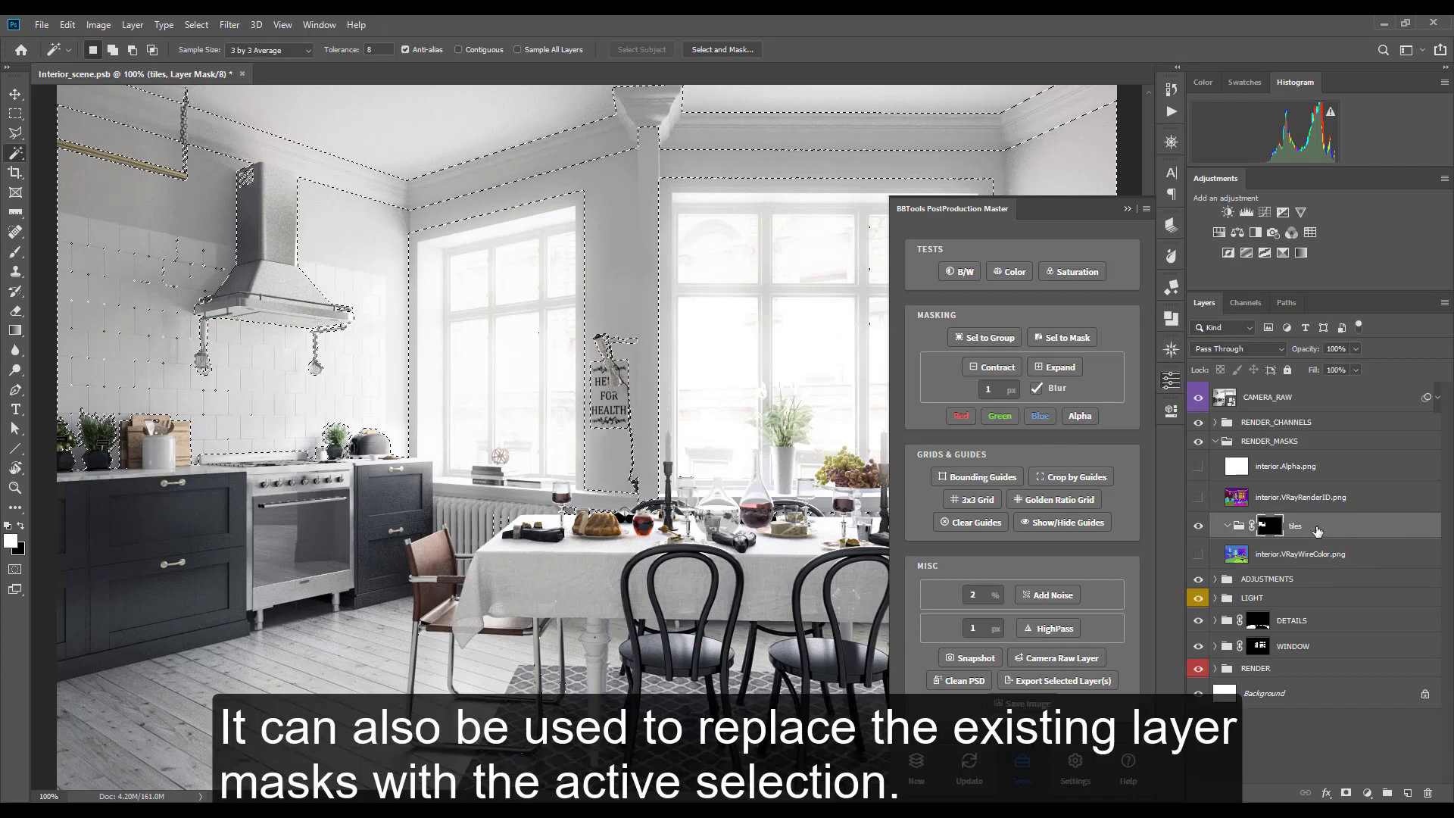
pyautogui.click(1052, 337)
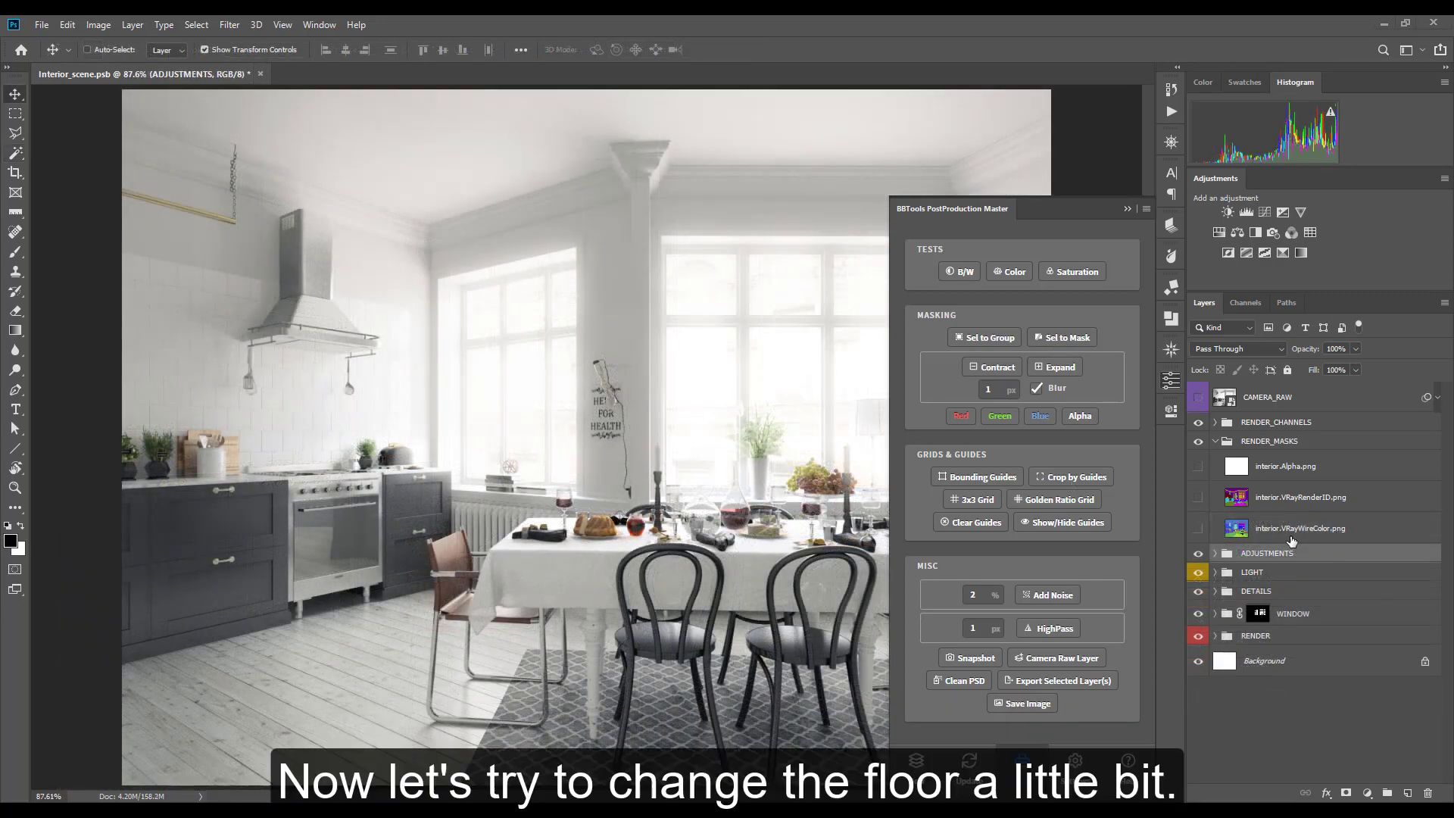
# Step: Select the floor from the WireColor layer and add a Curves adjustment pulled down to darken it
pyautogui.click(1292, 528)
pyautogui.press('w')
pyautogui.click(404, 677)
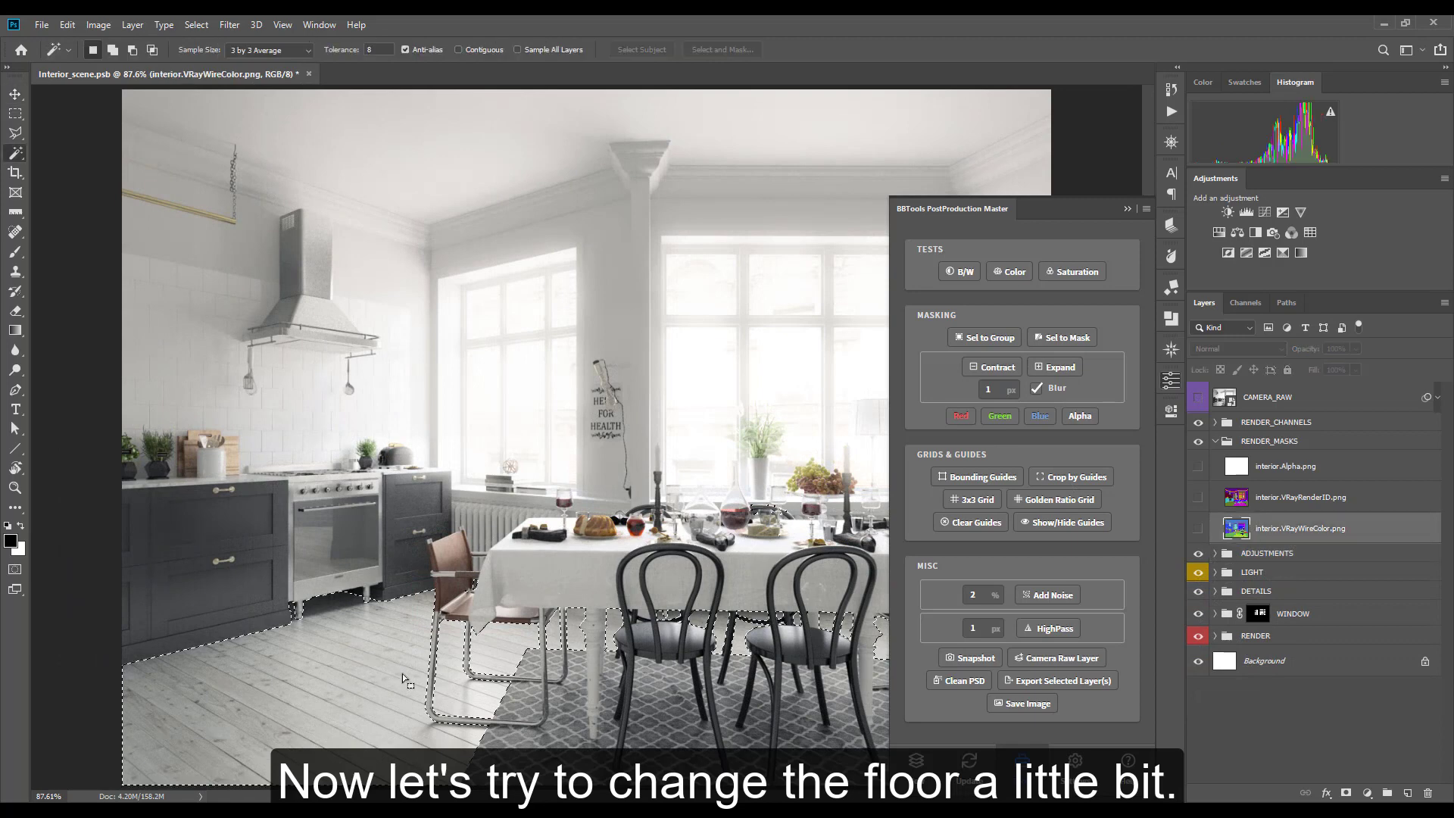
pyautogui.click(1266, 214)
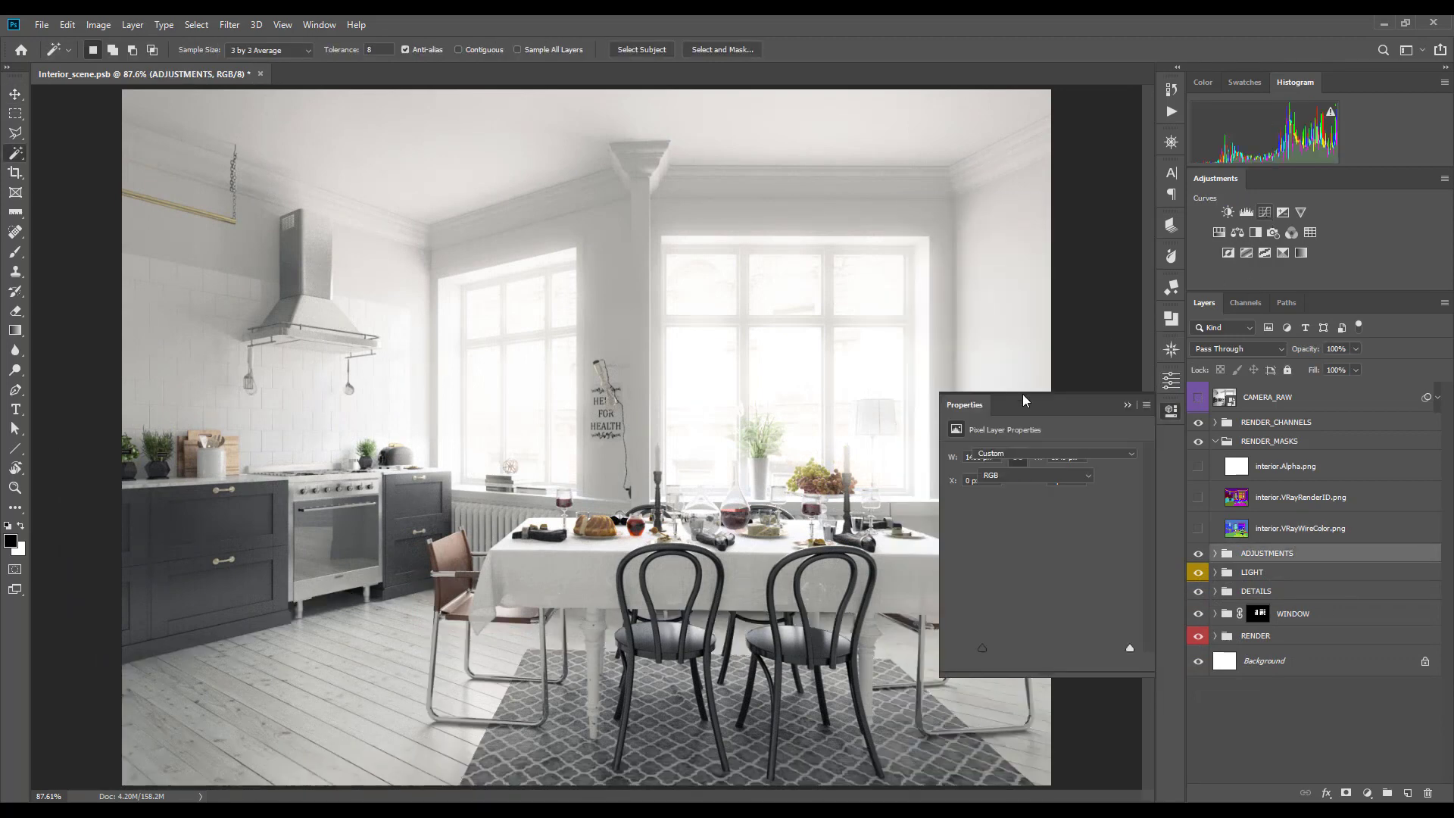
pyautogui.moveTo(1061, 561); pyautogui.dragTo(1079, 588)
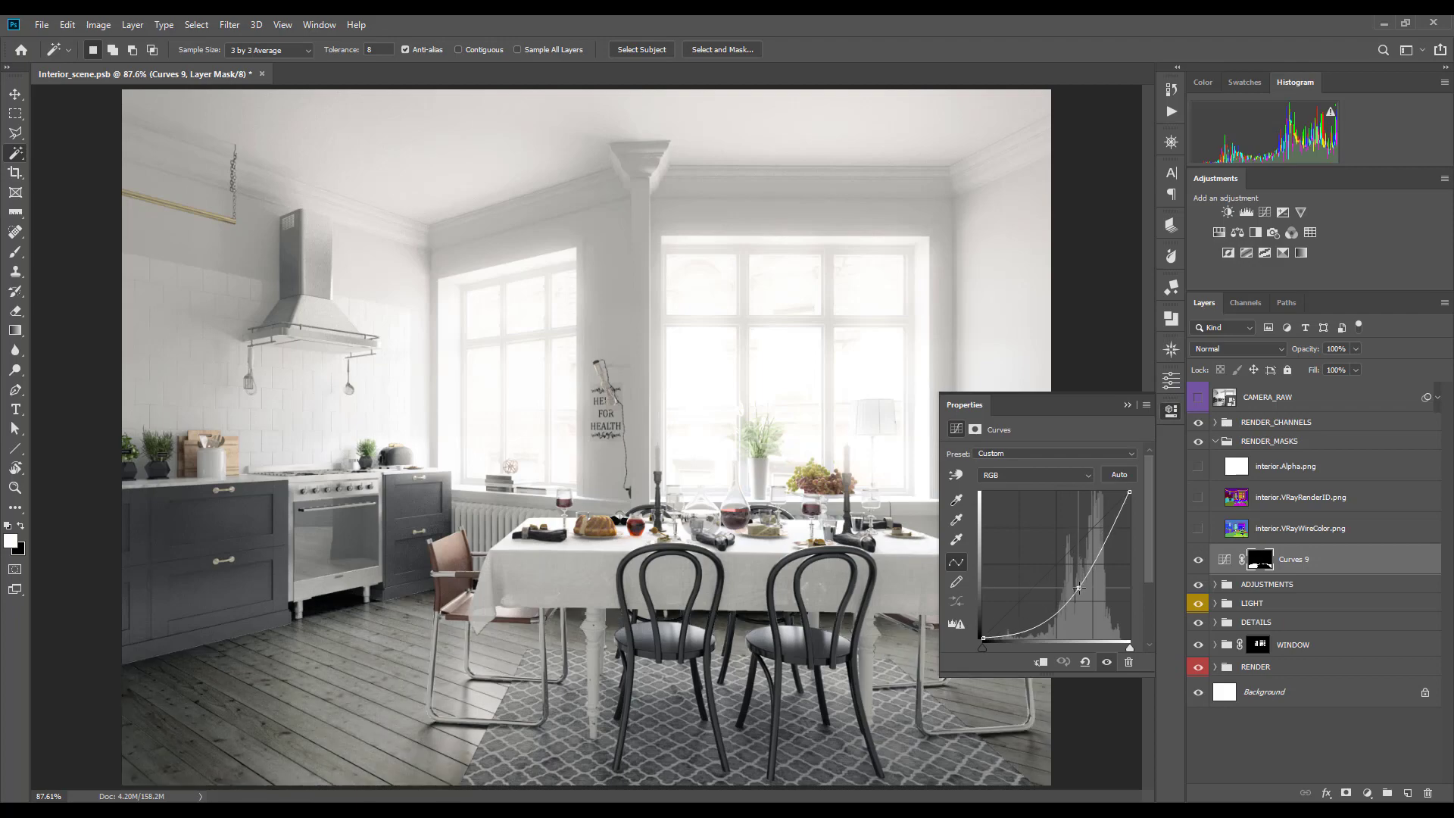
pyautogui.press('z')
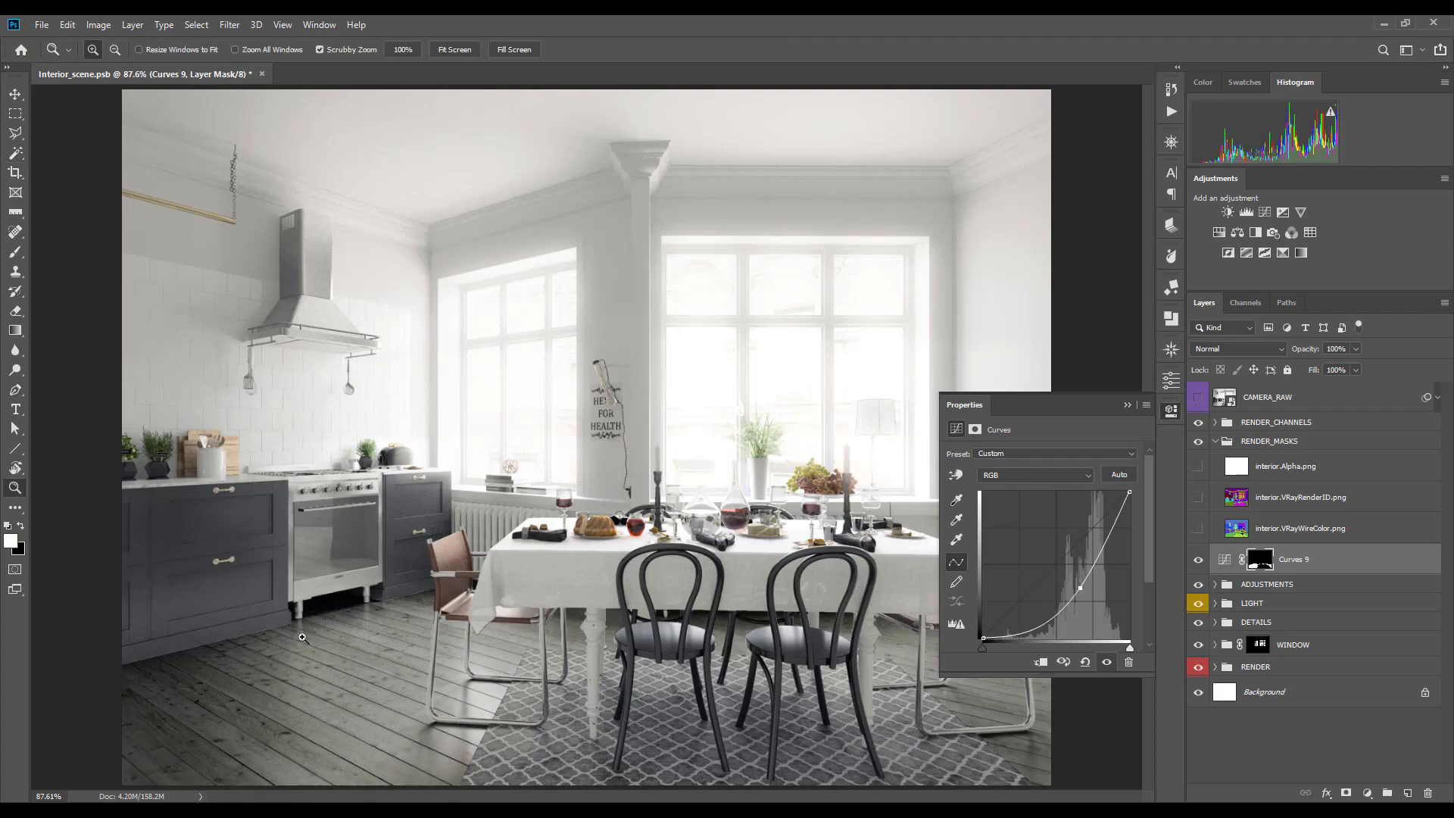
pyautogui.moveTo(302, 638); pyautogui.dragTo(364, 582)
pyautogui.press('v')
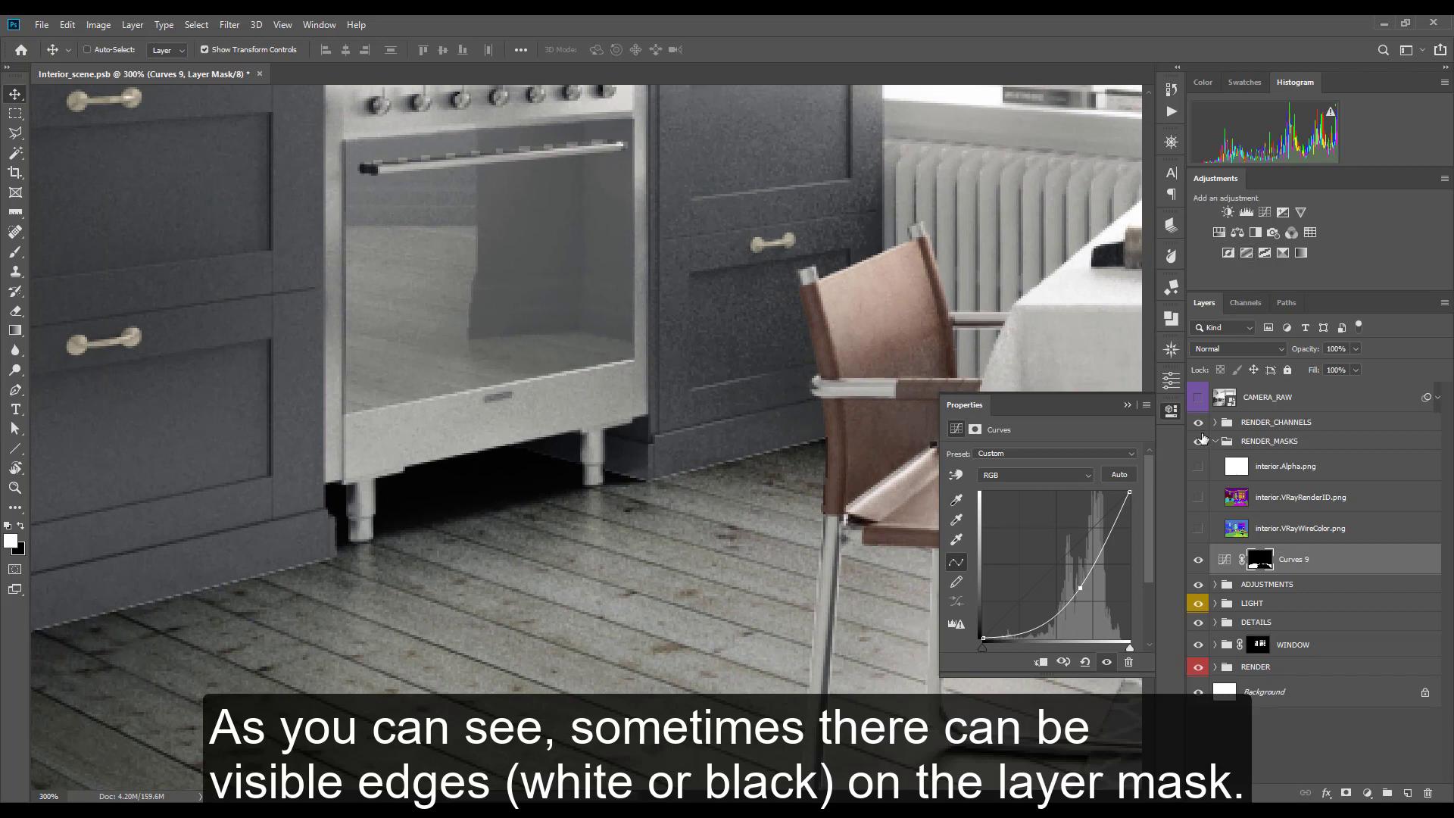
# Step: Clean the floor mask's edge fringes with PostProduction Master's Contract then Expand tools
pyautogui.click(1172, 380)
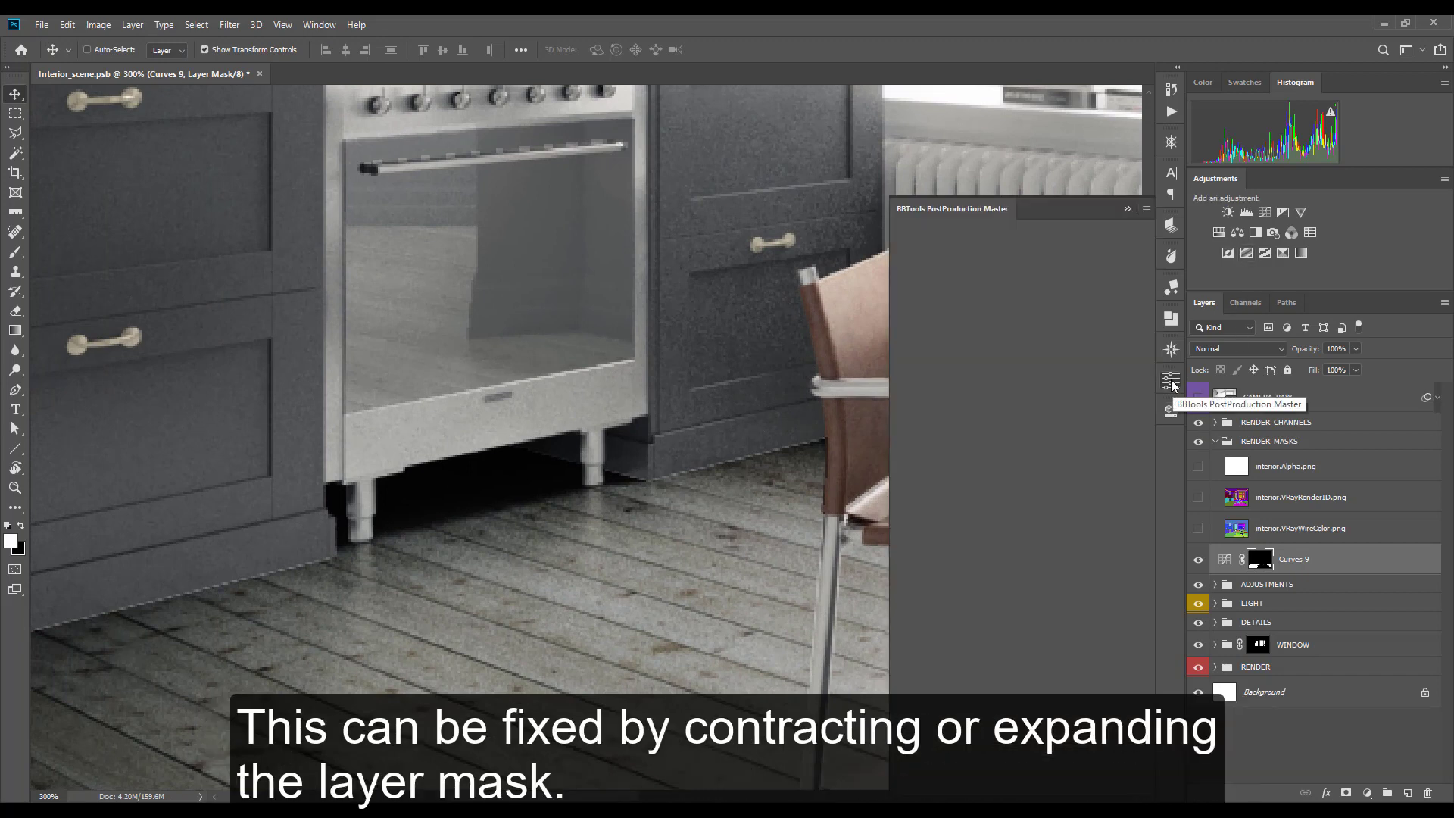
pyautogui.click(995, 367)
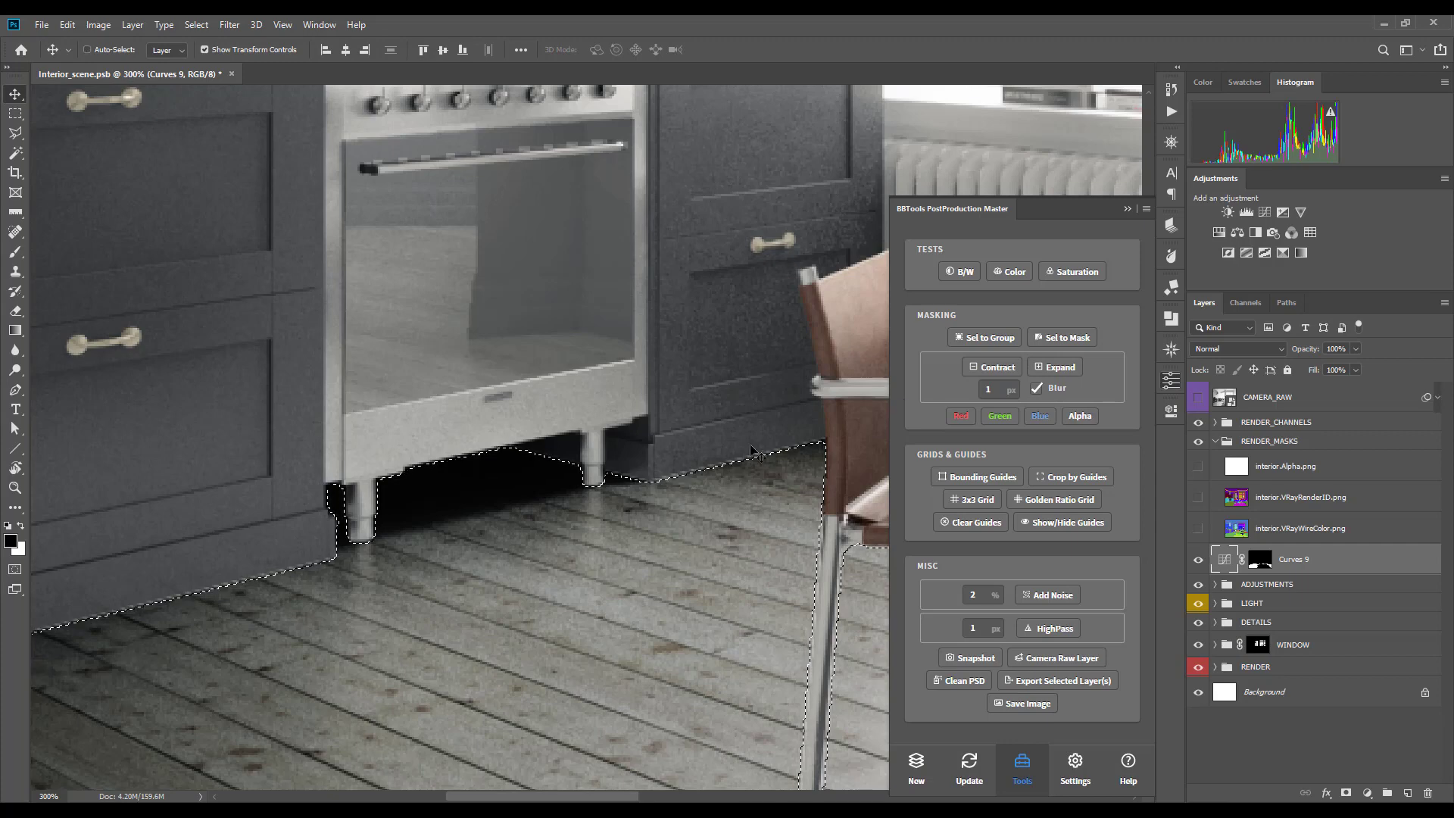
pyautogui.click(1063, 369)
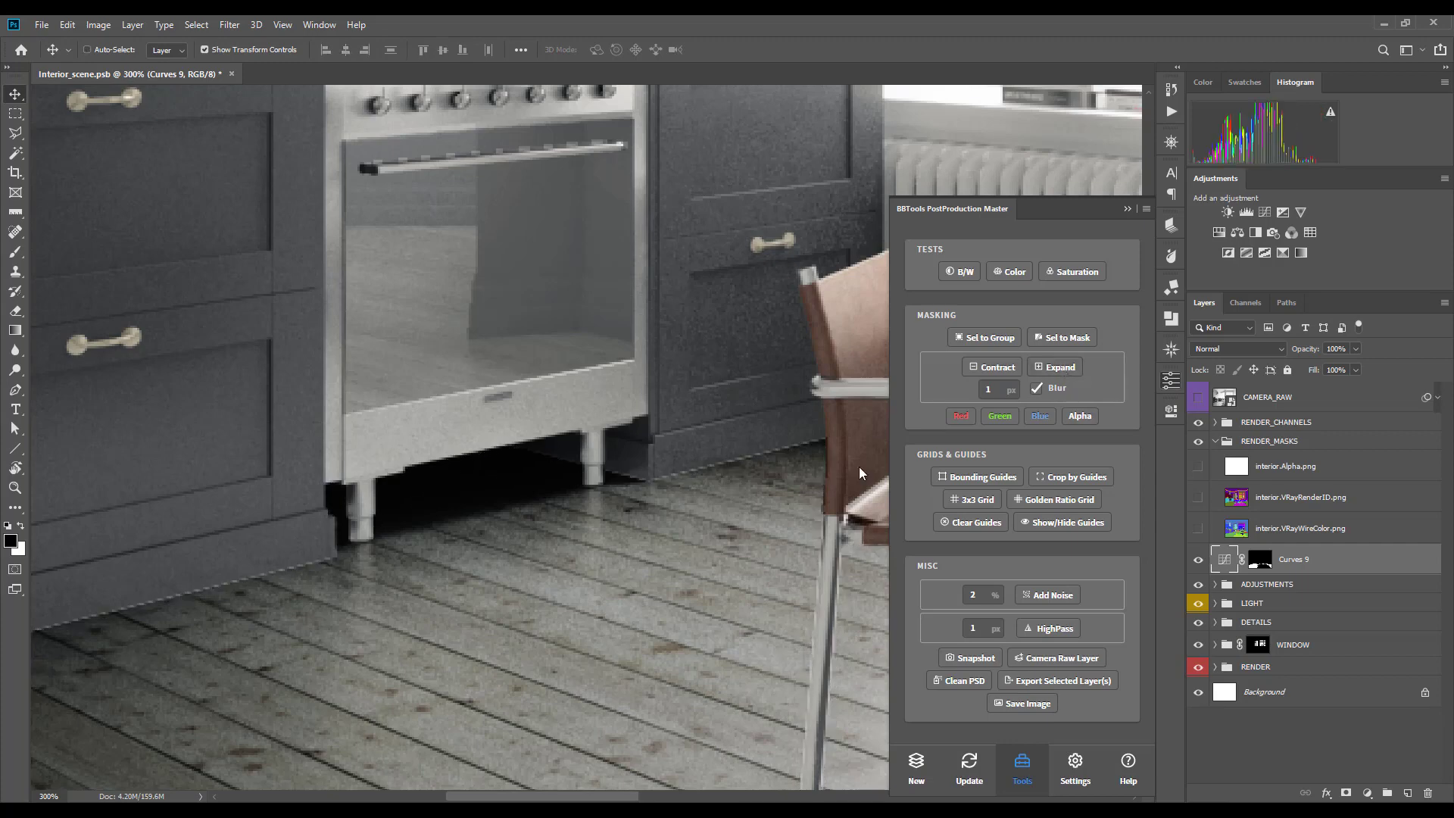
pyautogui.moveTo(573, 464)
pyautogui.mouseDown()
pyautogui.moveTo(785, 406)
pyautogui.moveTo(708, 412)
pyautogui.moveTo(497, 552)
pyautogui.moveTo(614, 559)
pyautogui.moveTo(649, 480)
pyautogui.moveTo(611, 311)
pyautogui.moveTo(309, 320)
pyautogui.moveTo(538, 326)
pyautogui.moveTo(746, 374)
pyautogui.moveTo(724, 457)
pyautogui.mouseUp()
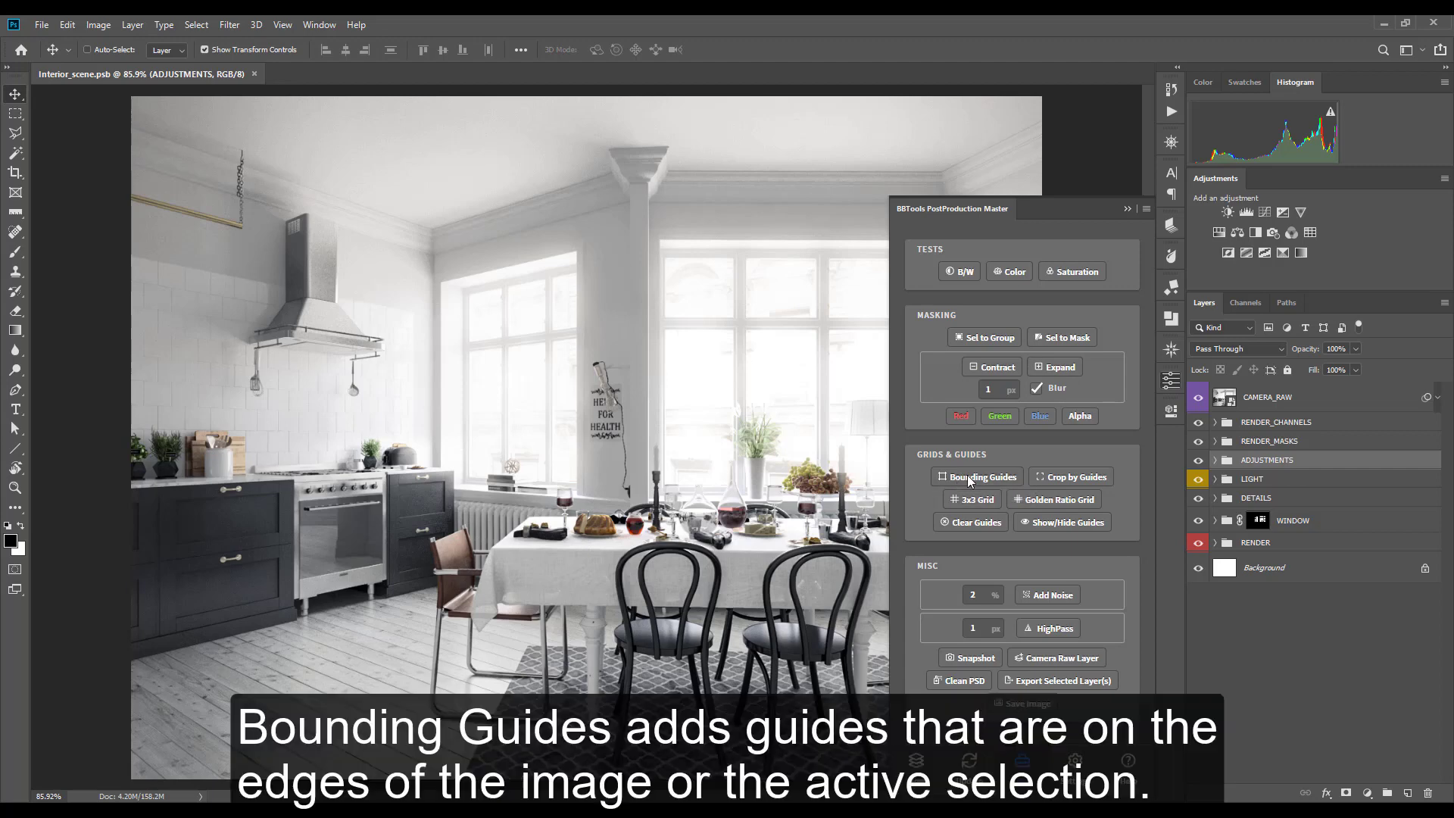
# Step: Add guides along the image edges and extend the canvas upward with the Crop tool
pyautogui.click(1066, 521)
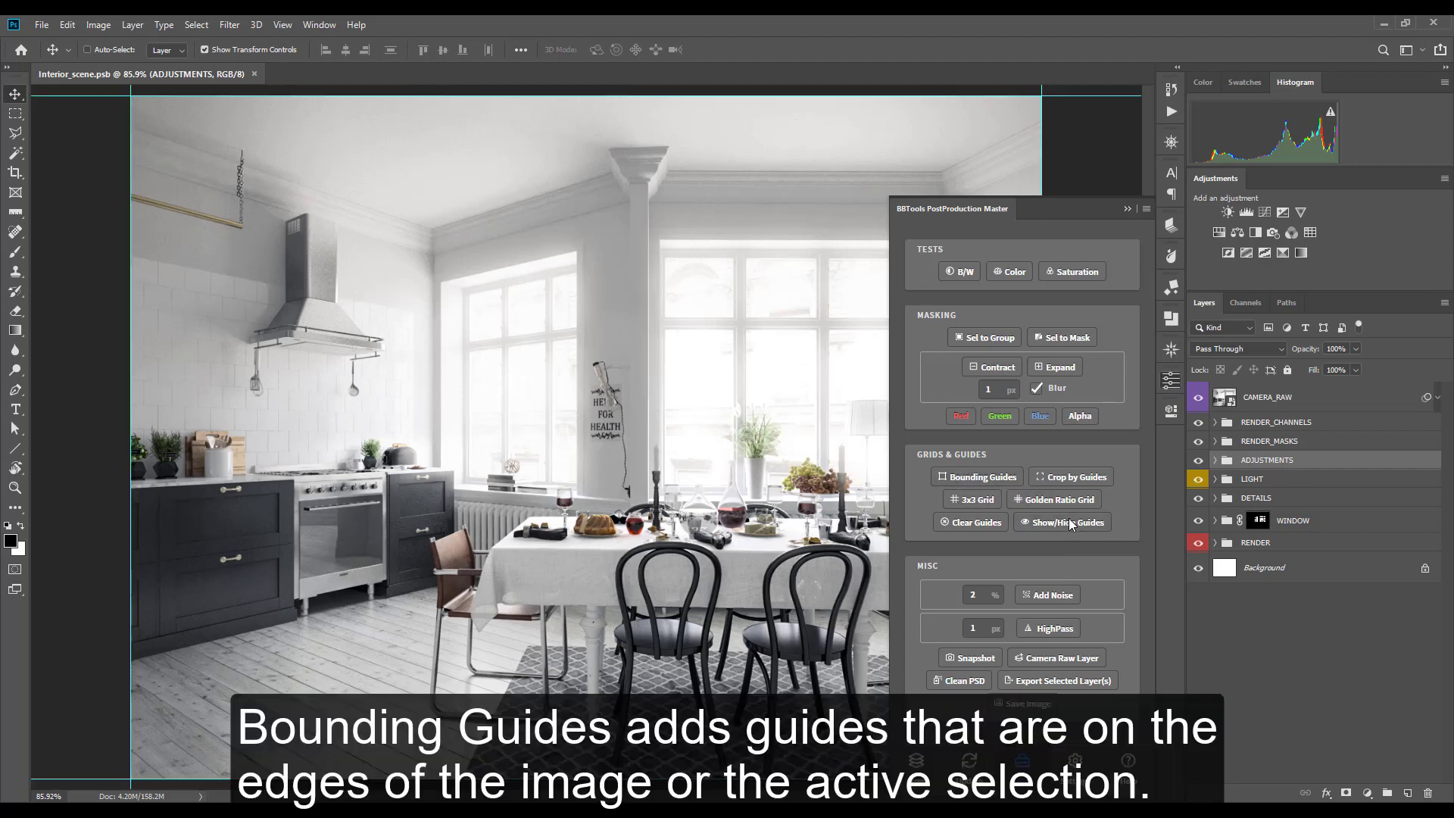
pyautogui.click(1070, 519)
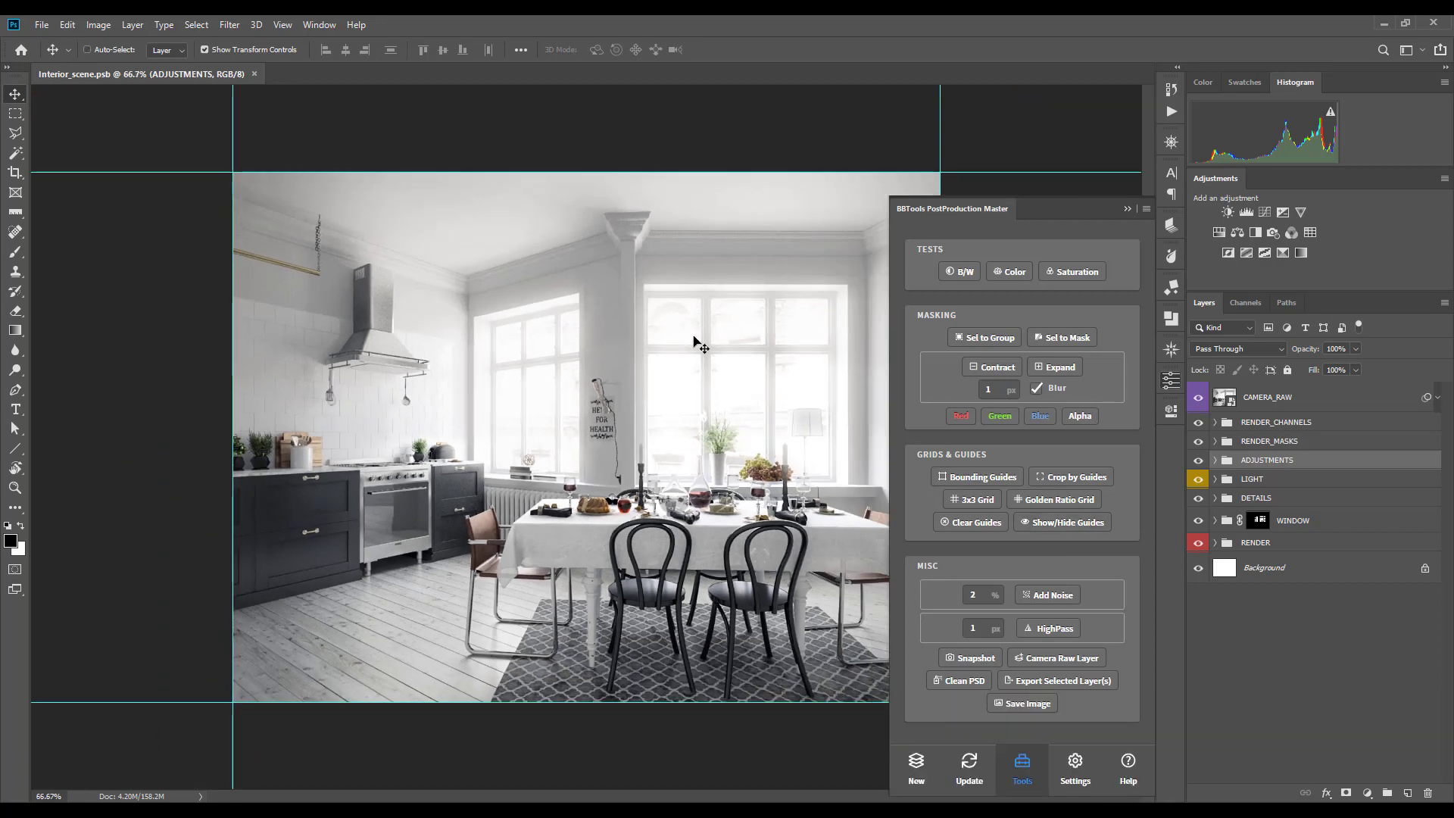
pyautogui.press('c')
pyautogui.moveTo(587, 173); pyautogui.dragTo(587, 98)
pyautogui.press('Return')
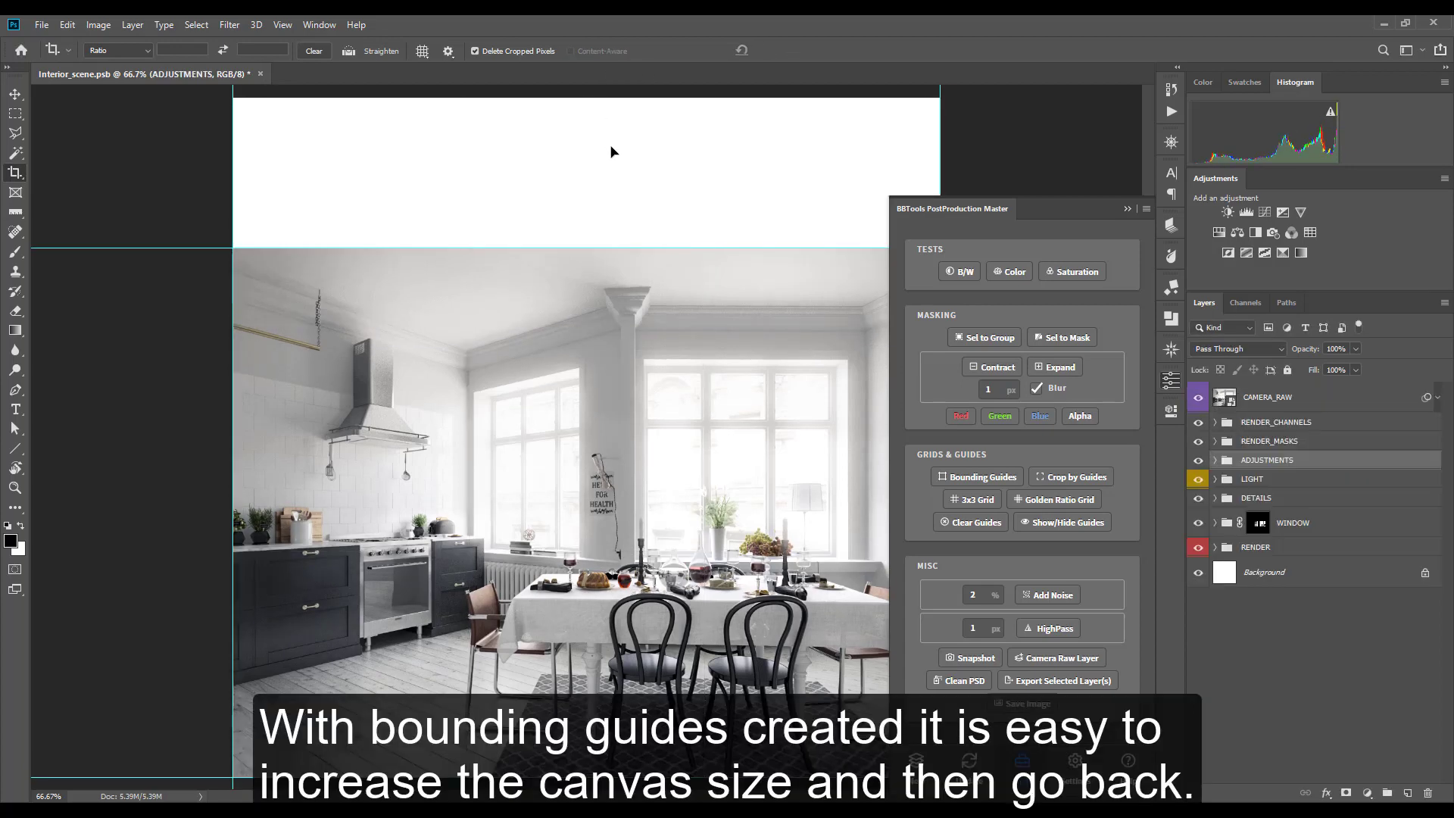
# Step: Turn off Delete Cropped Pixels, crop back to the guides, and clear all guides
pyautogui.click(508, 53)
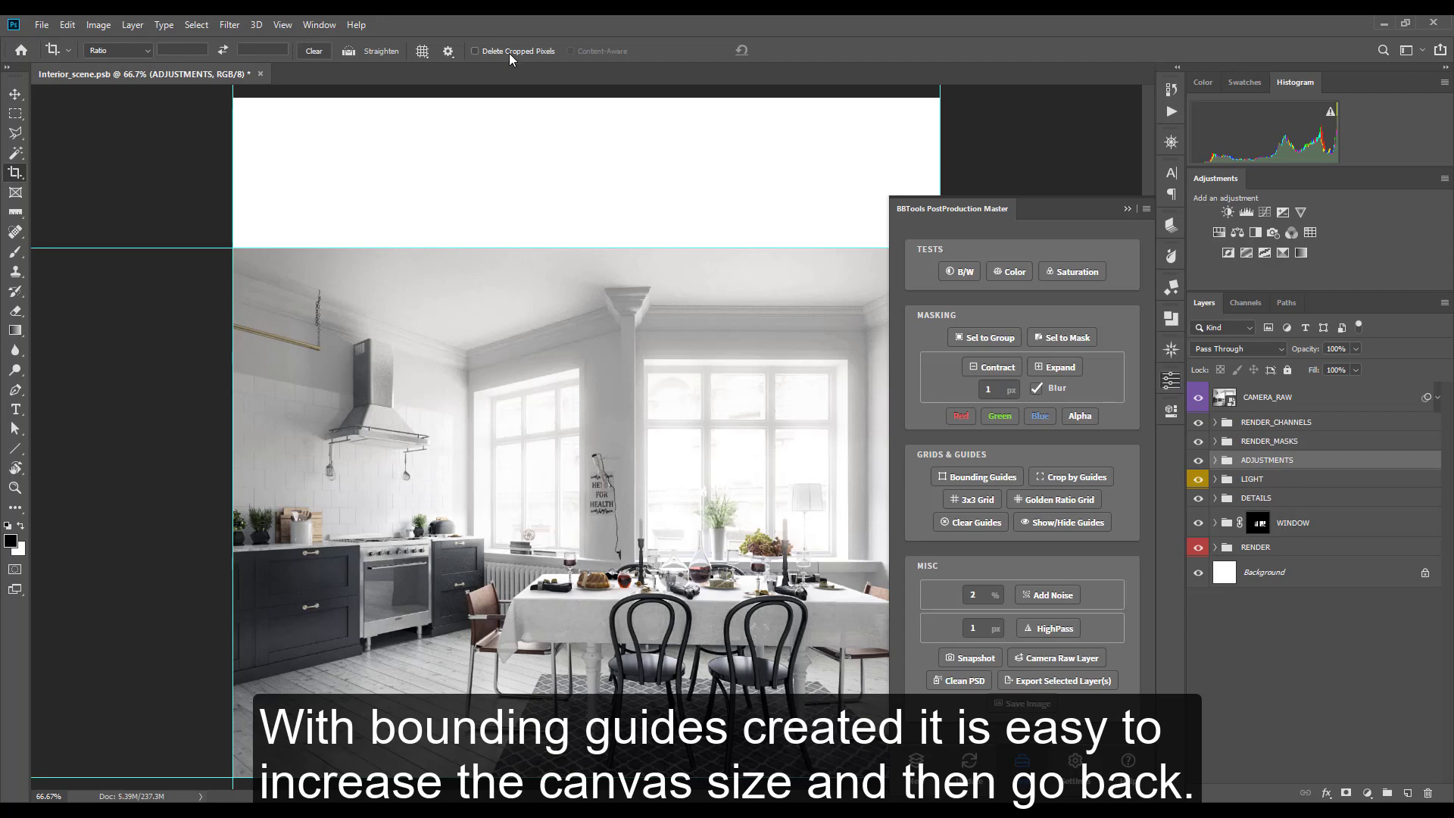
pyautogui.click(1062, 479)
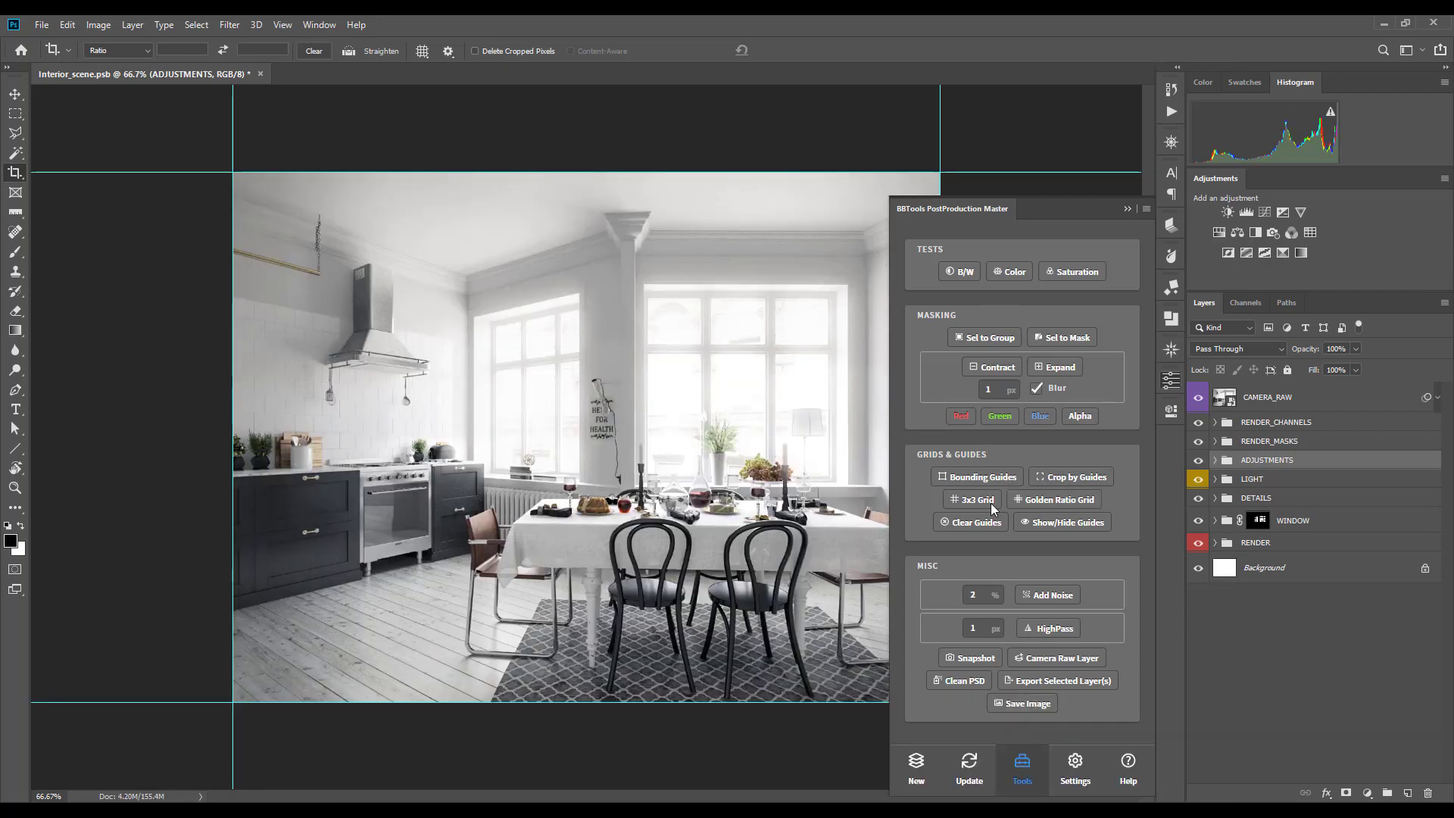
pyautogui.click(971, 521)
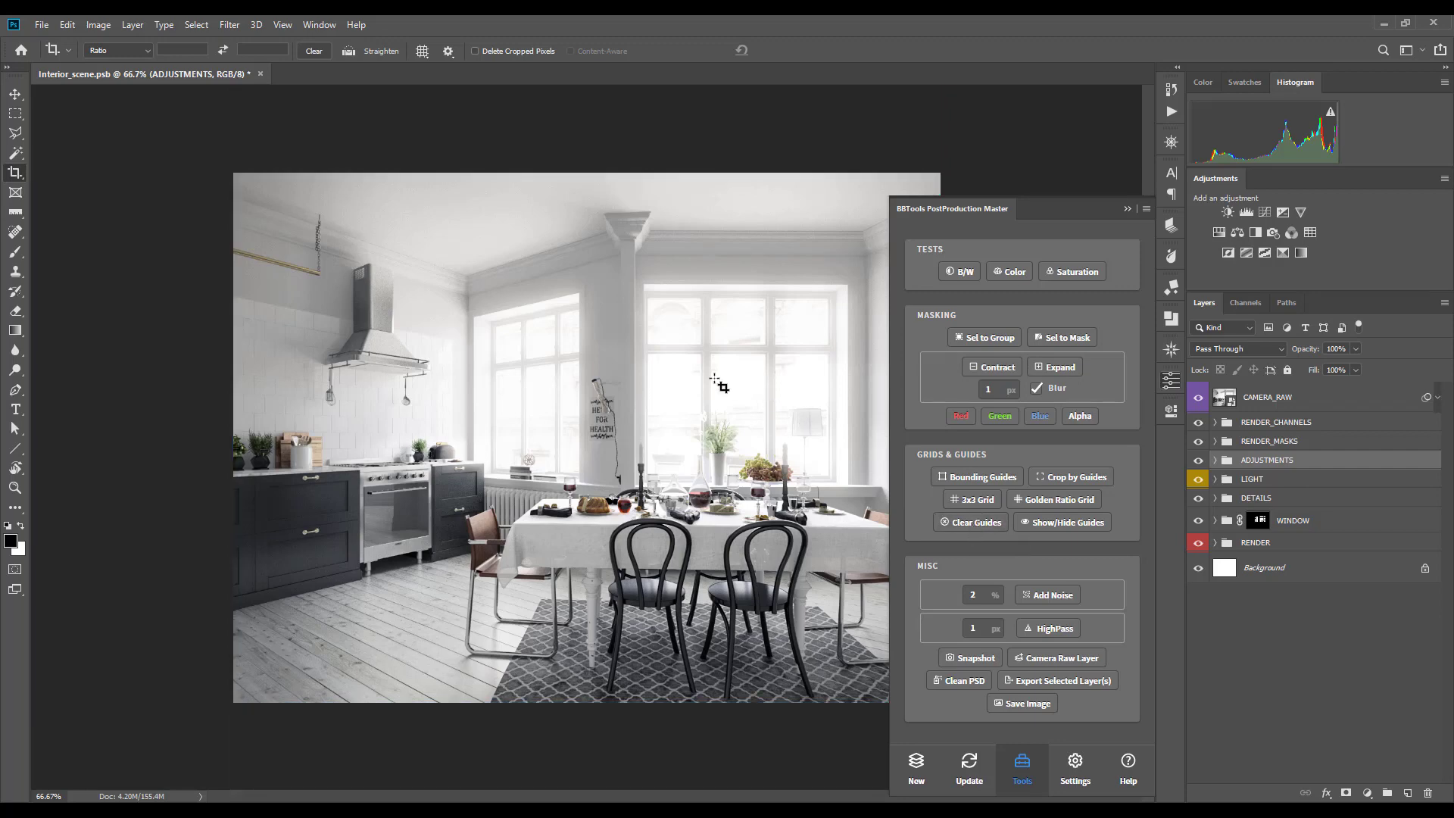
# Step: Marquee a rectangle starting just below the ceiling, crop to its bounding guides, then hide guides
pyautogui.press('m')
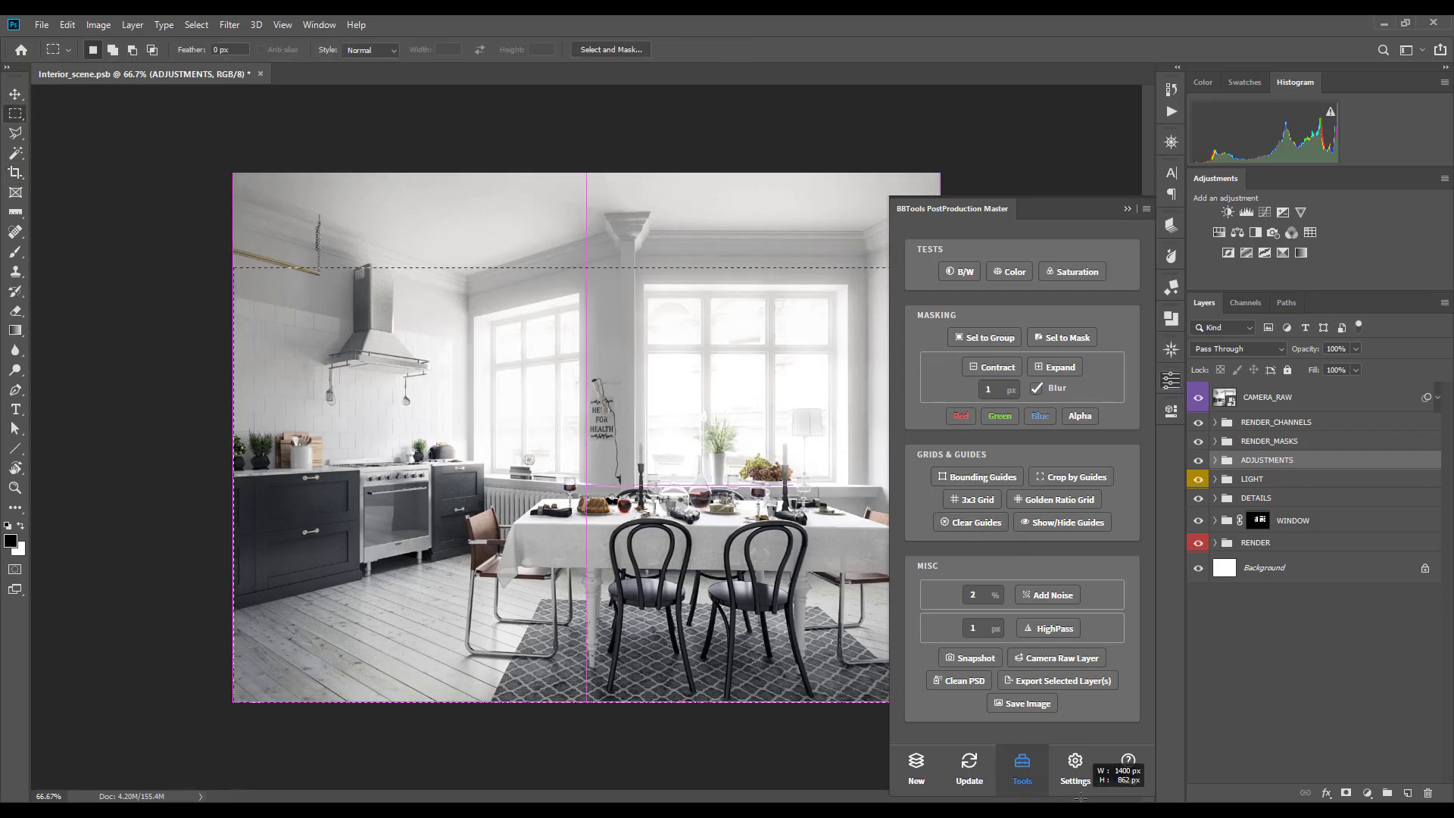
pyautogui.moveTo(228, 268); pyautogui.dragTo(1090, 765)
pyautogui.moveTo(231, 212); pyautogui.dragTo(909, 708)
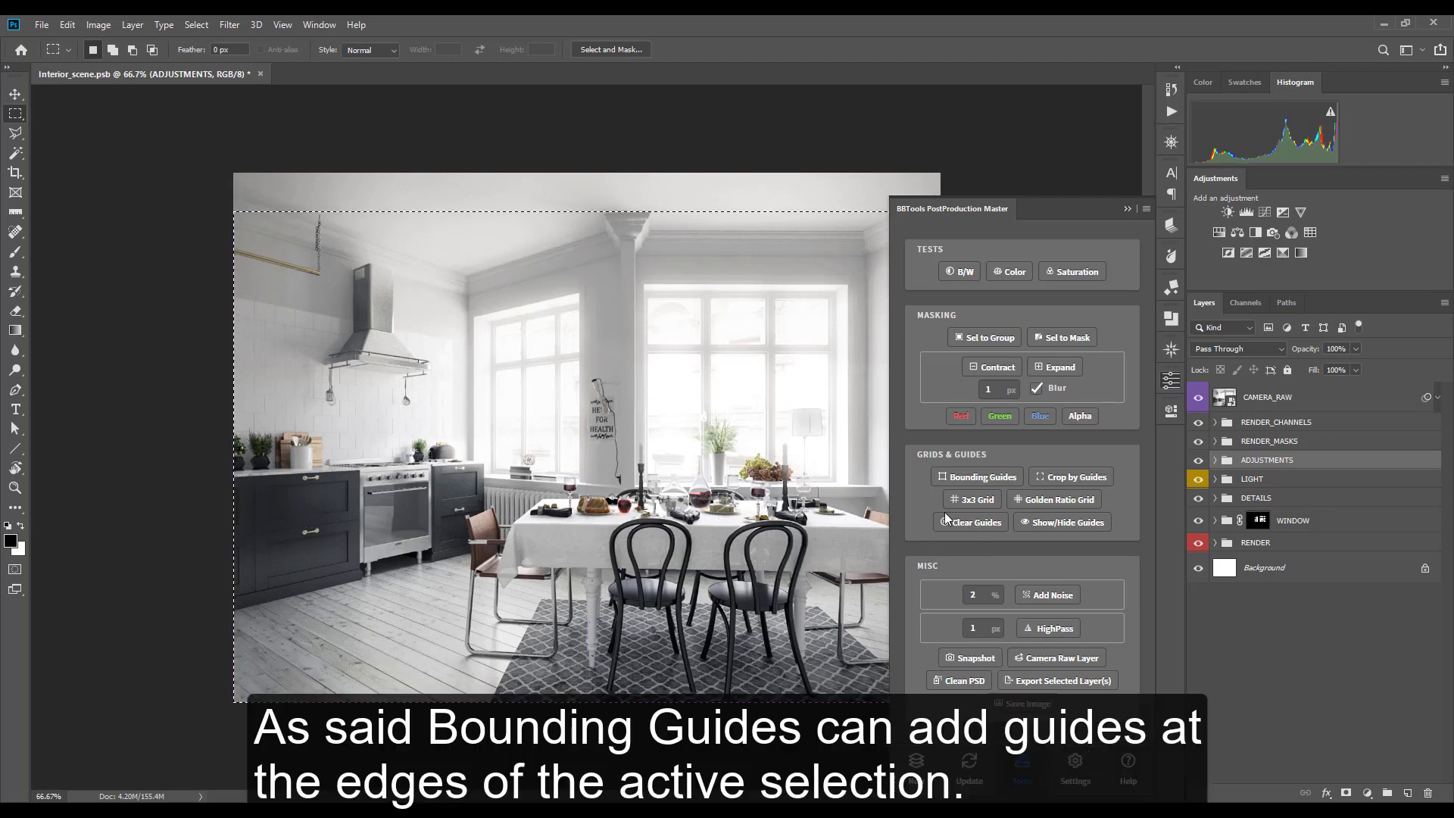
pyautogui.click(995, 479)
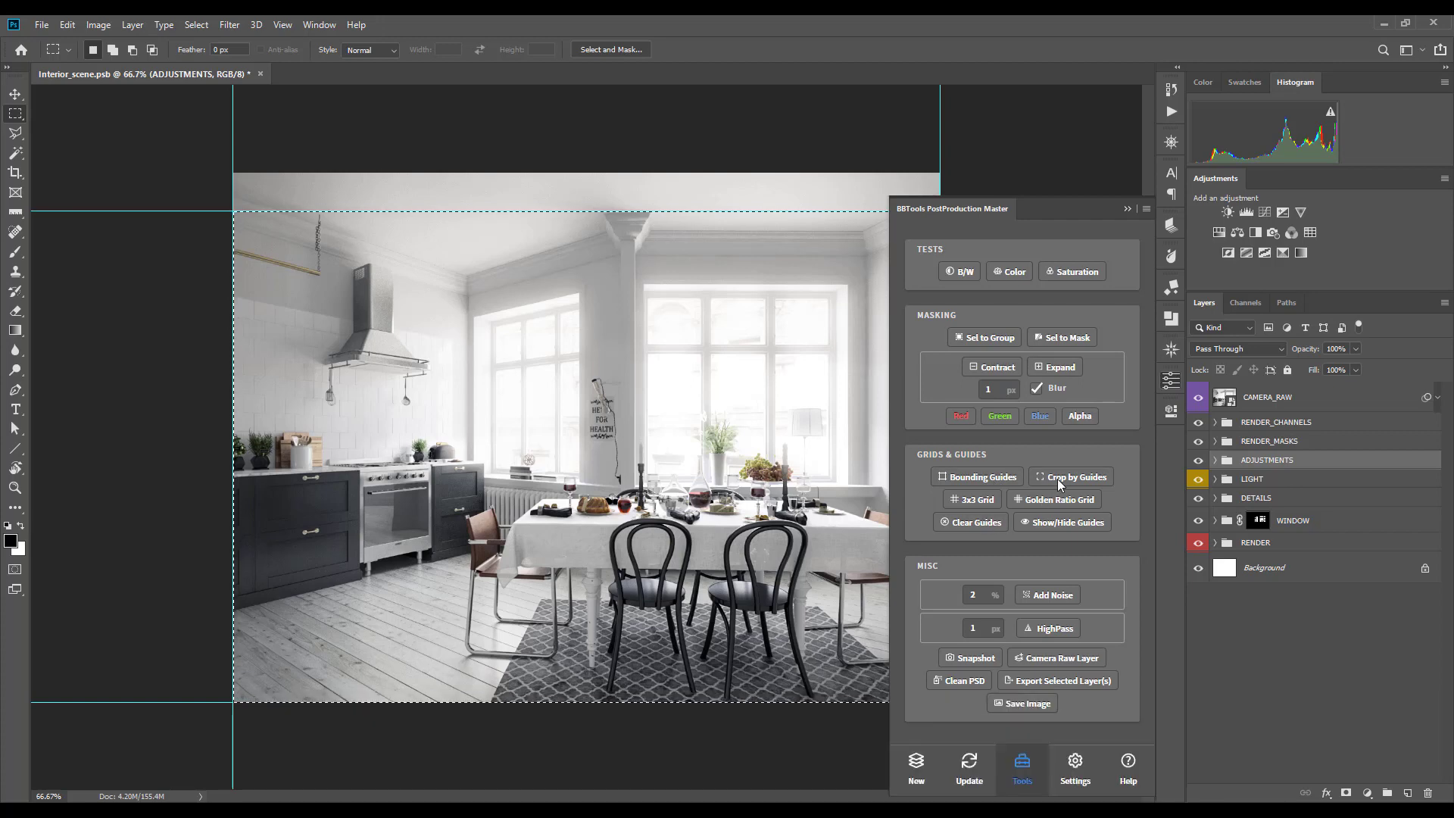
pyautogui.click(1061, 476)
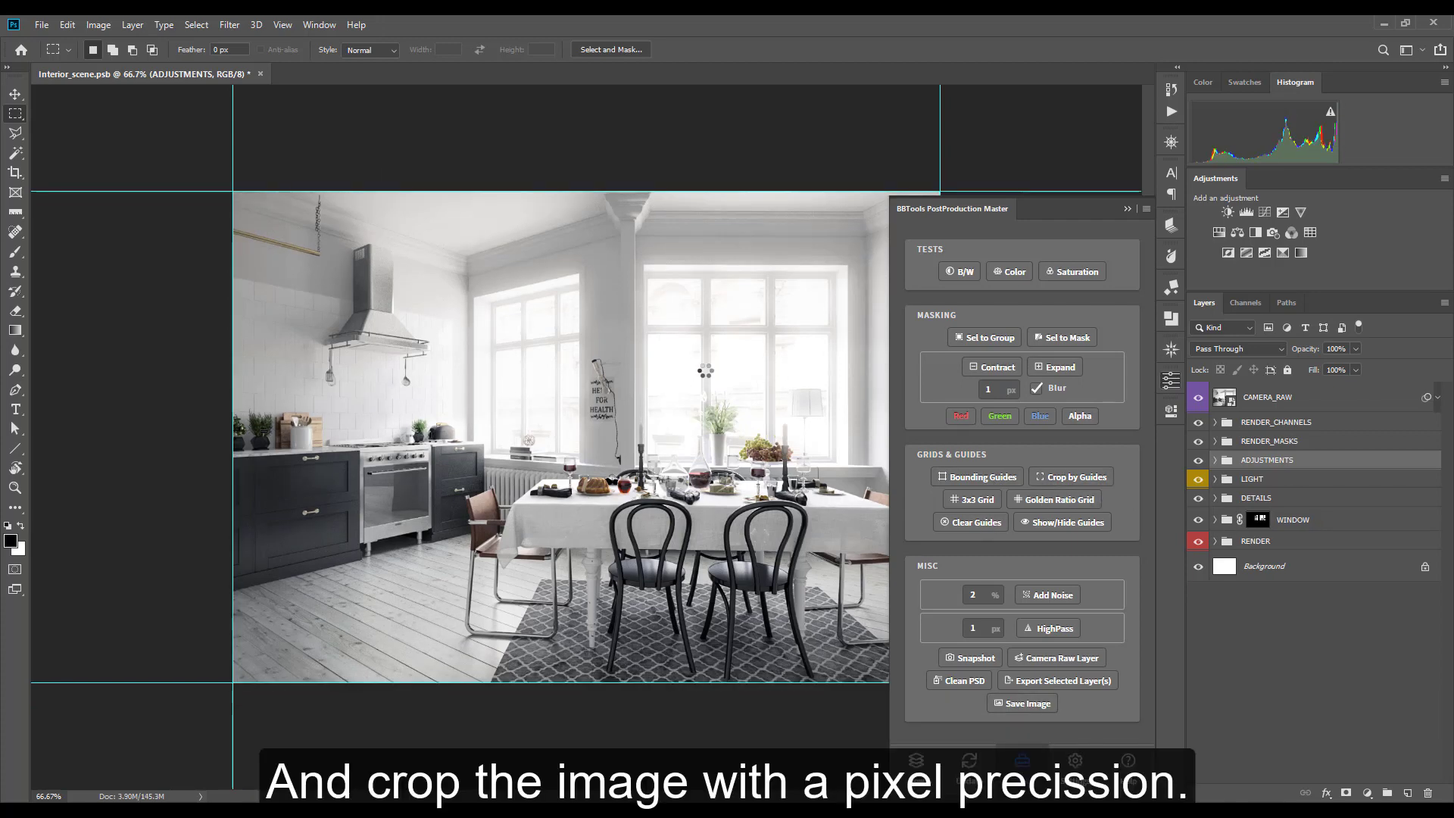
pyautogui.click(1052, 521)
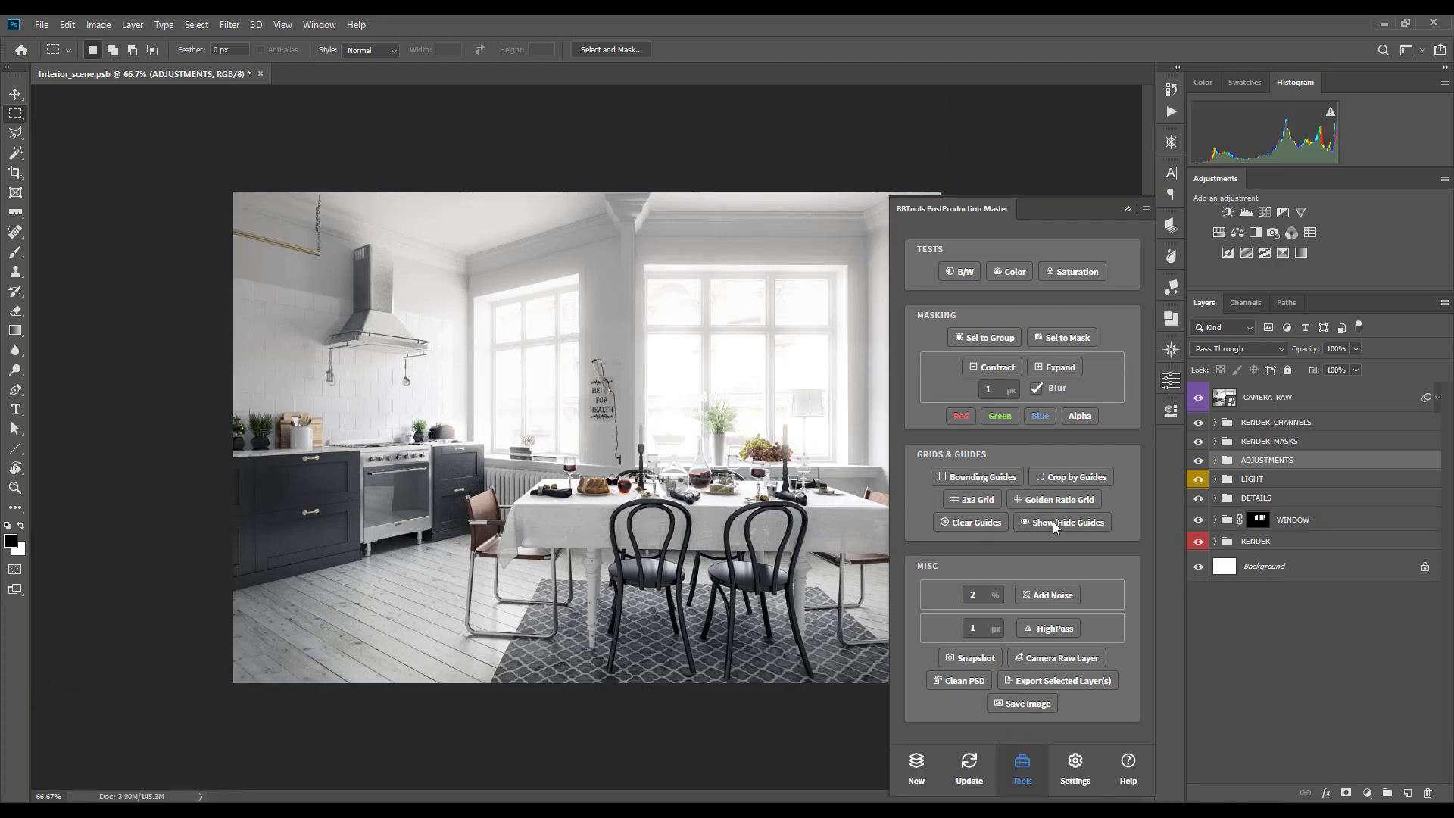
pyautogui.click(974, 501)
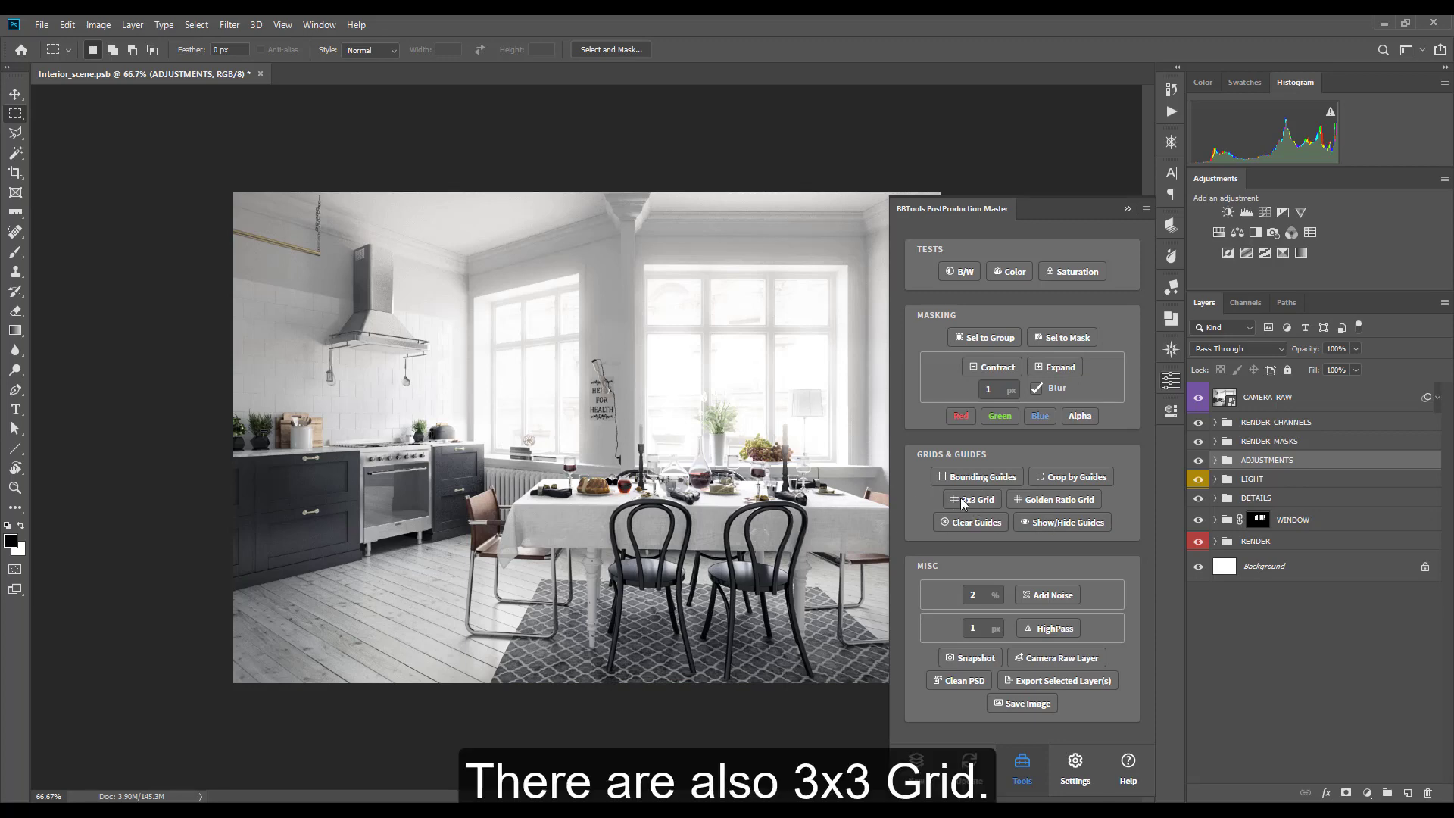
pyautogui.click(1051, 520)
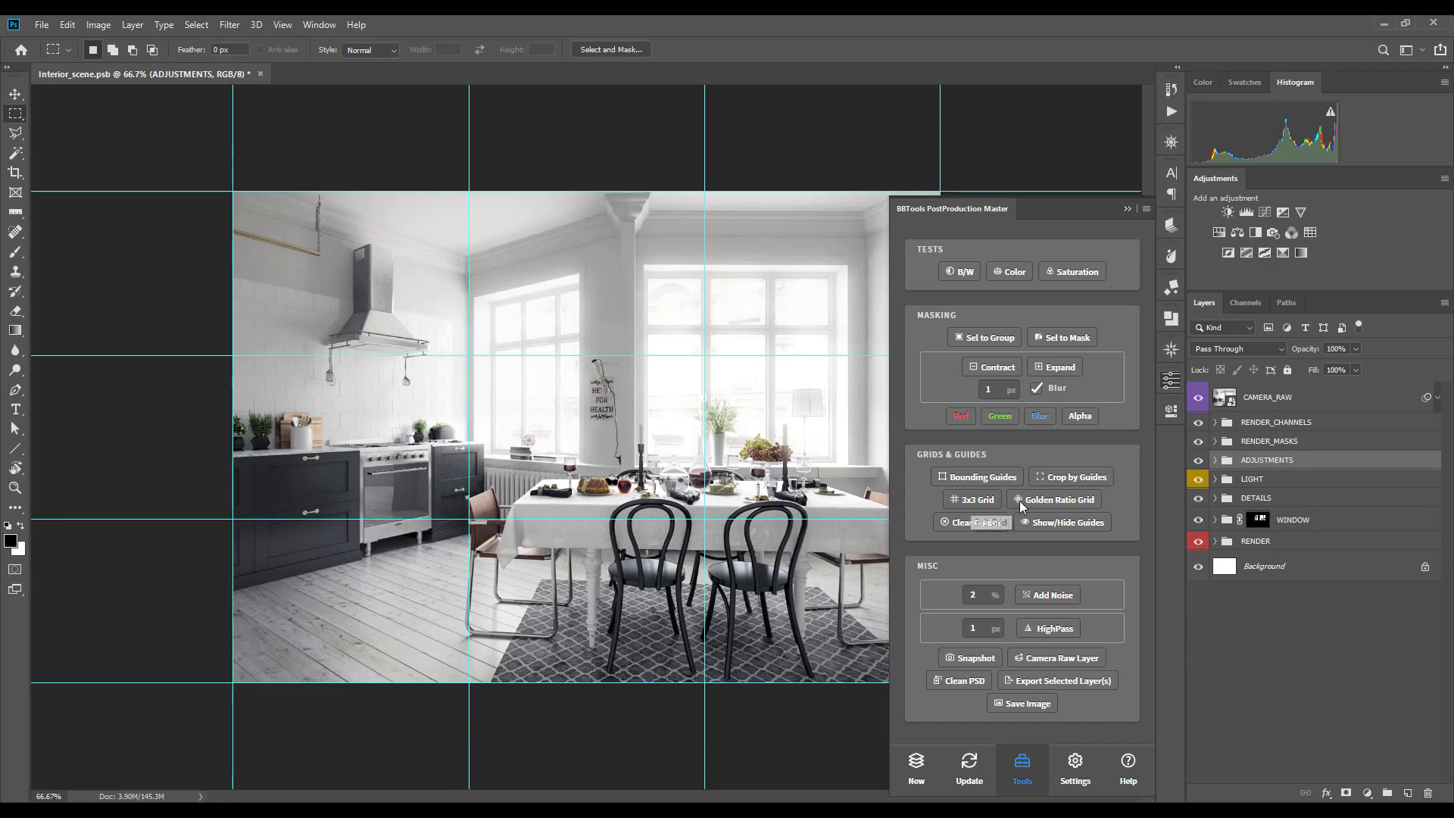
pyautogui.click(1033, 500)
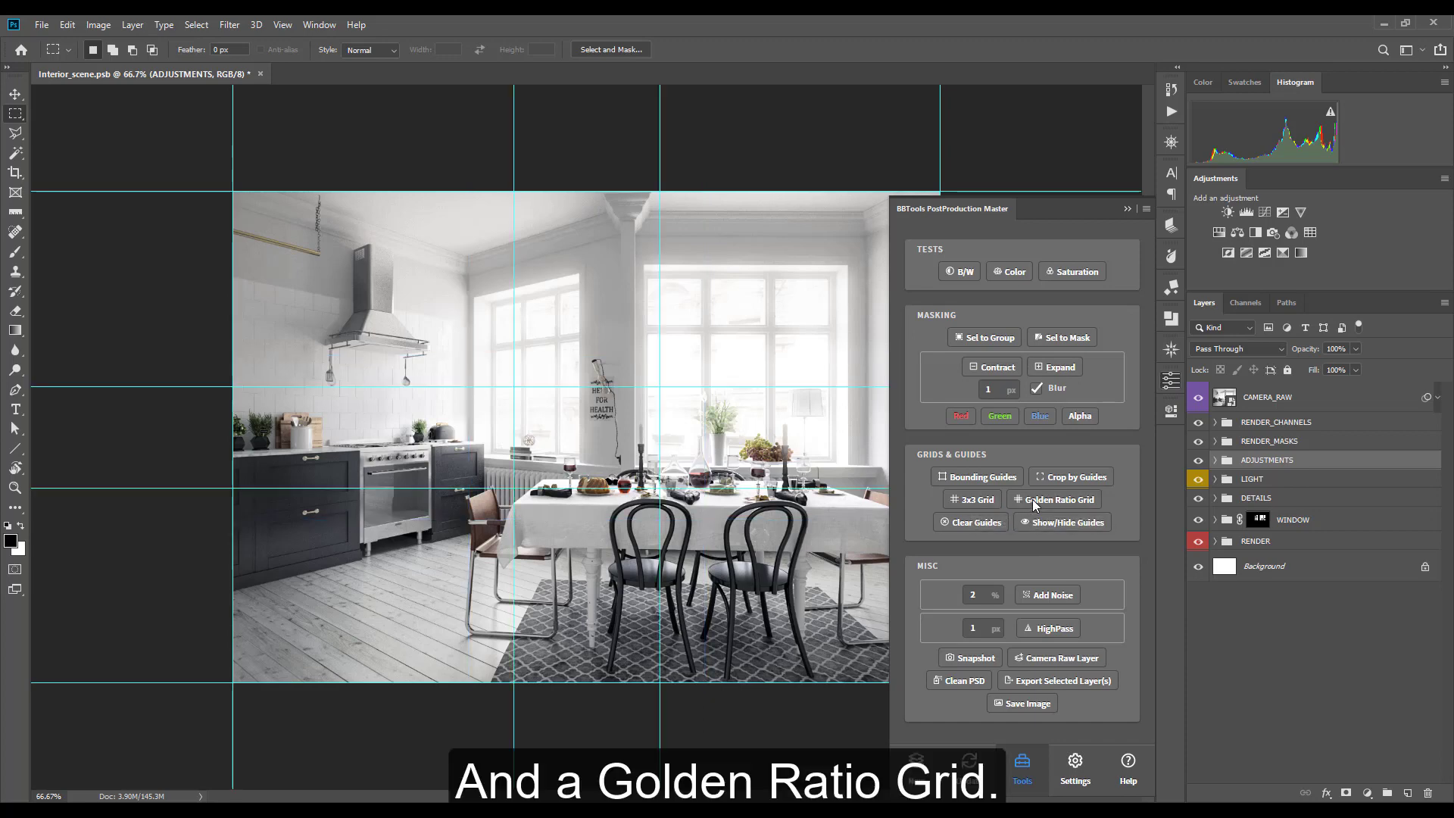
pyautogui.click(975, 527)
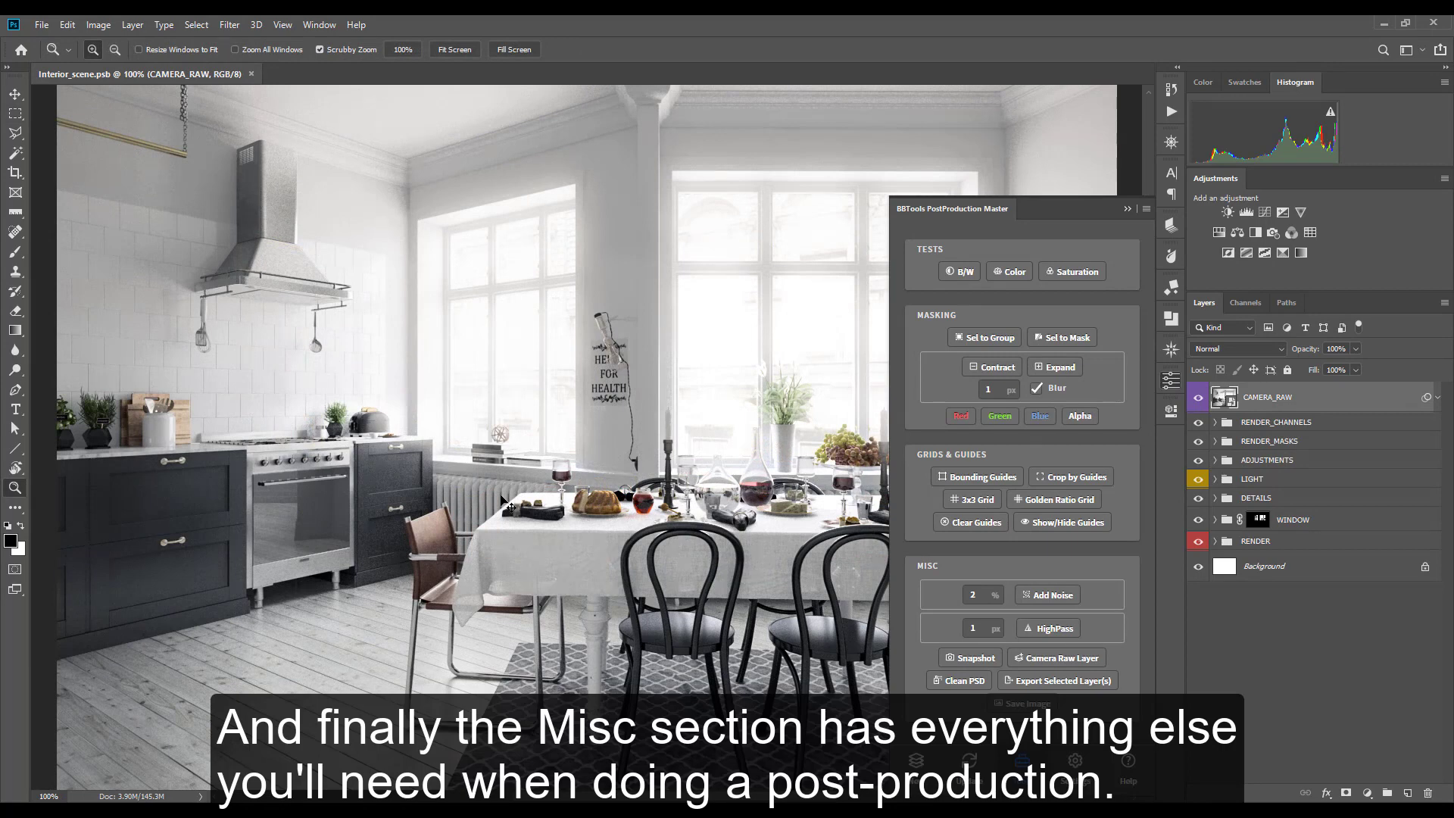
# Step: Add a 2% noise layer, zoom in on the cabinets to inspect it, then hide it
pyautogui.press('v')
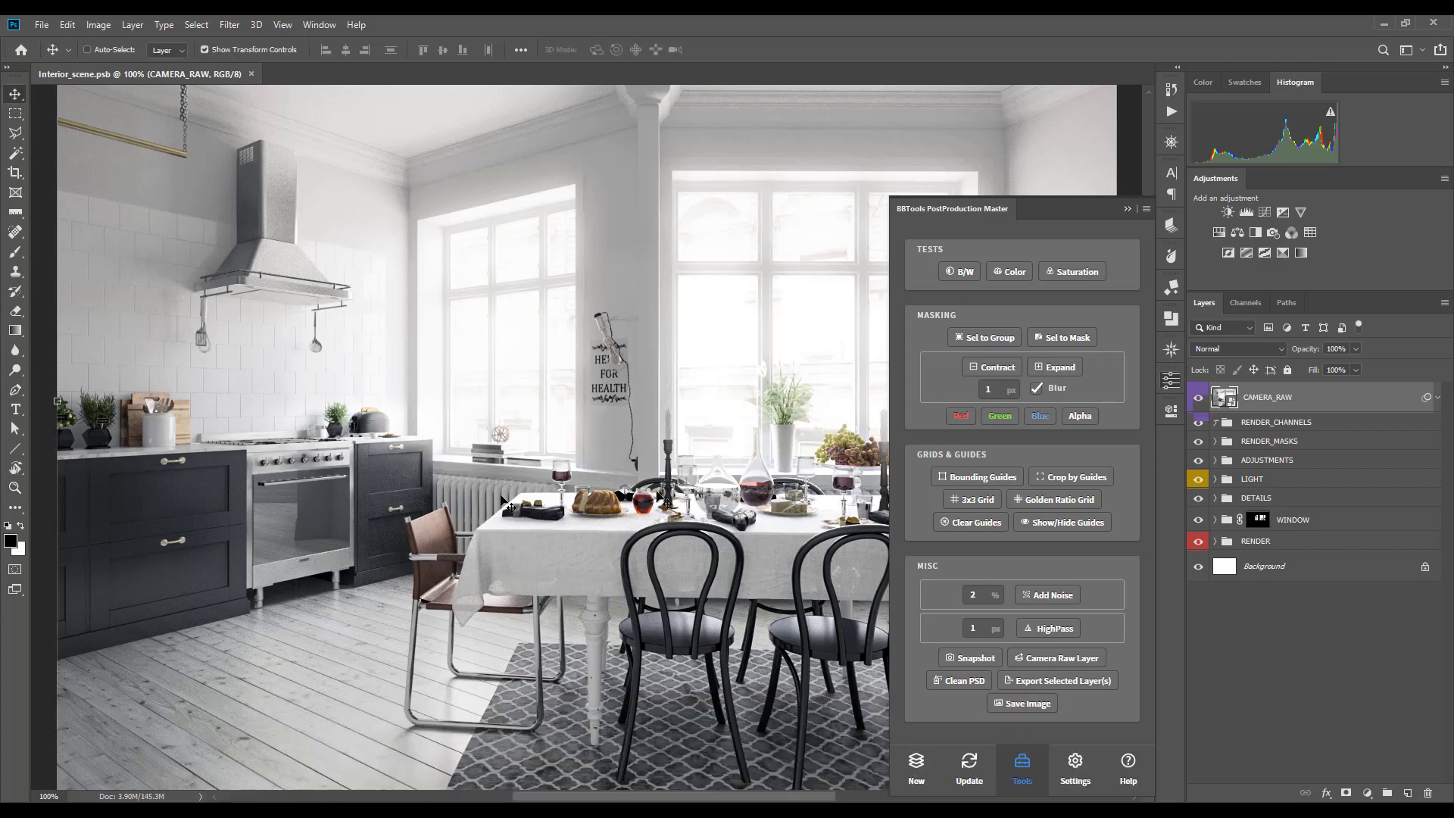
pyautogui.click(1053, 597)
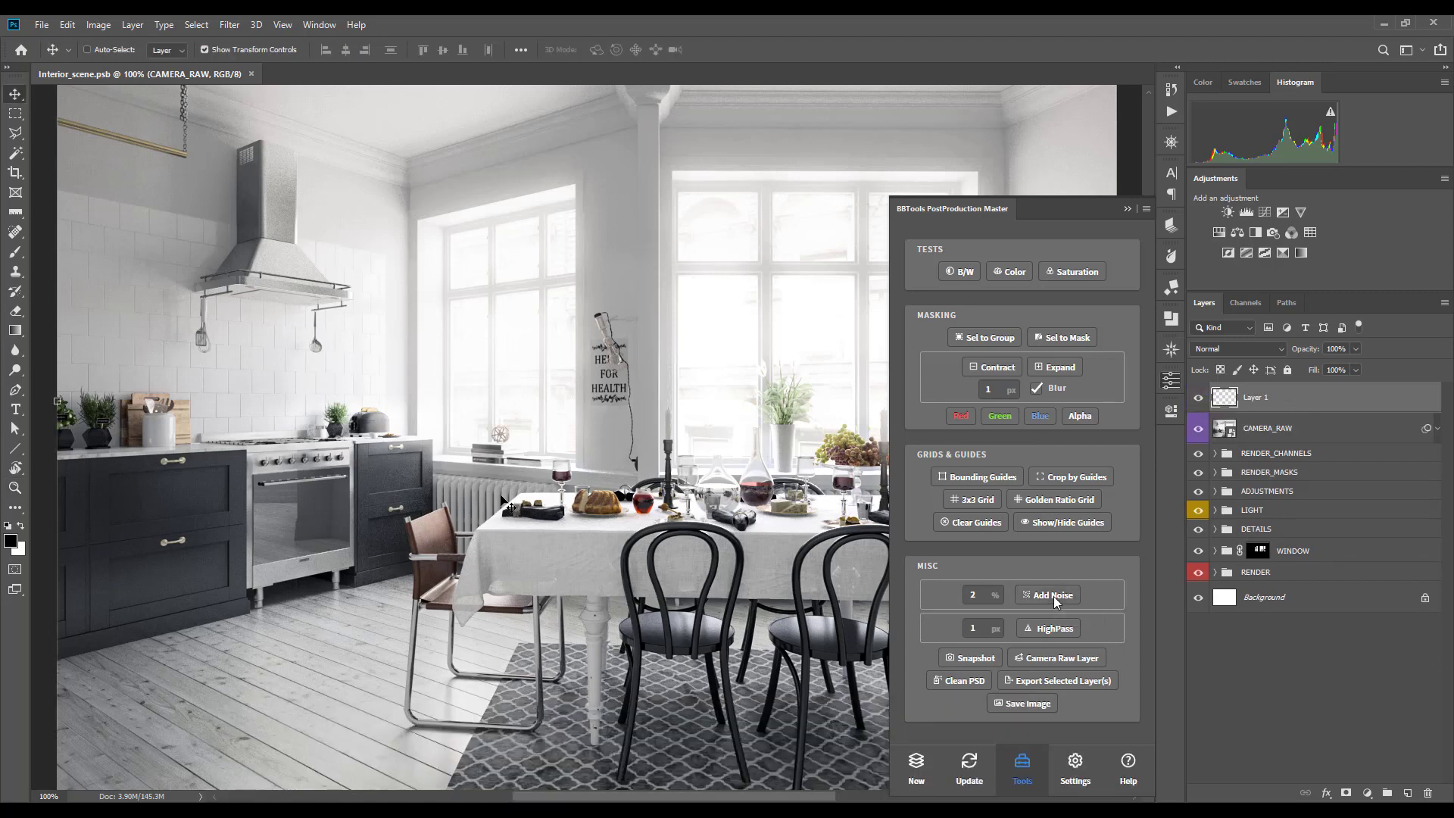
pyautogui.press('z')
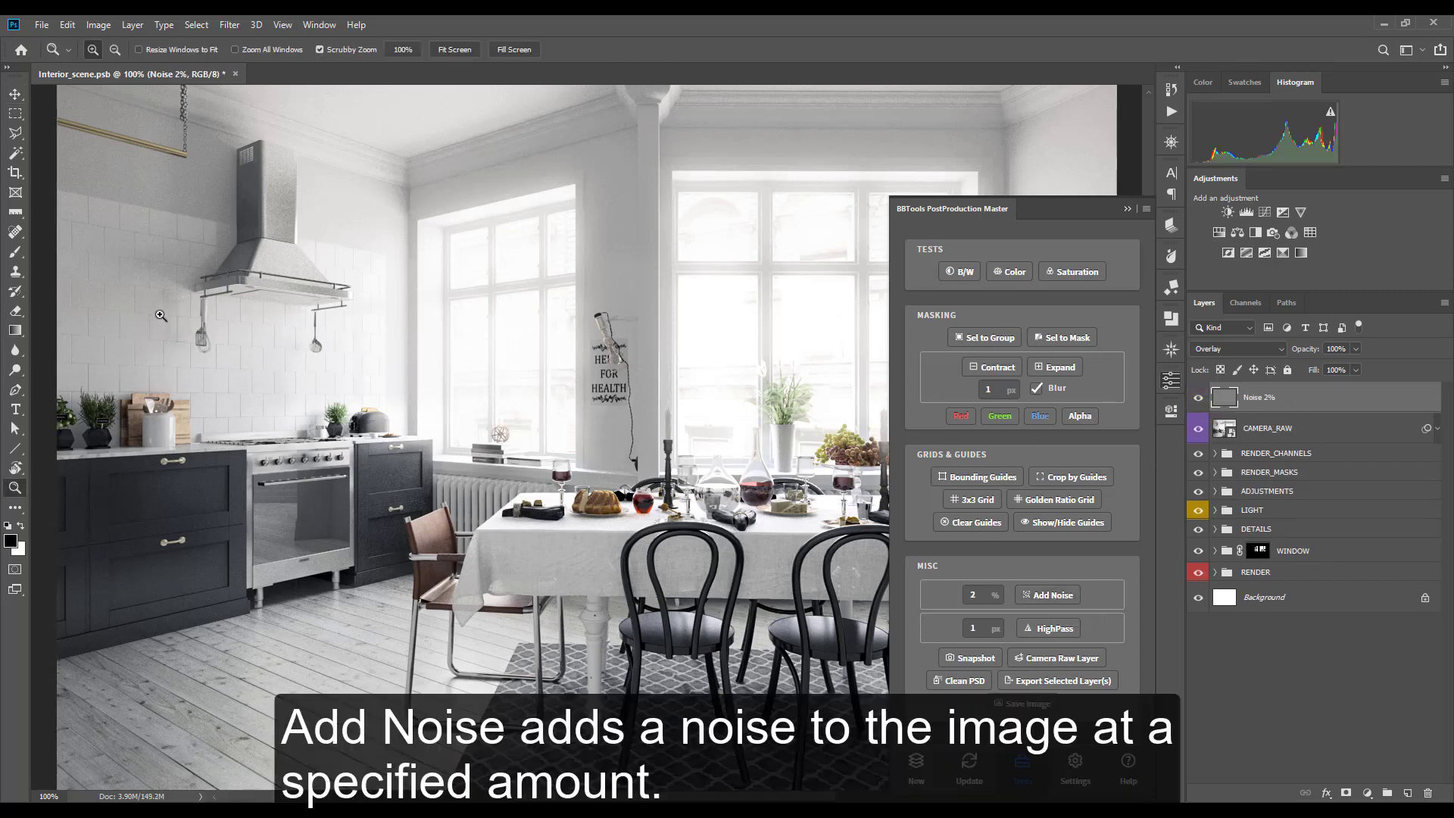
pyautogui.click(311, 513)
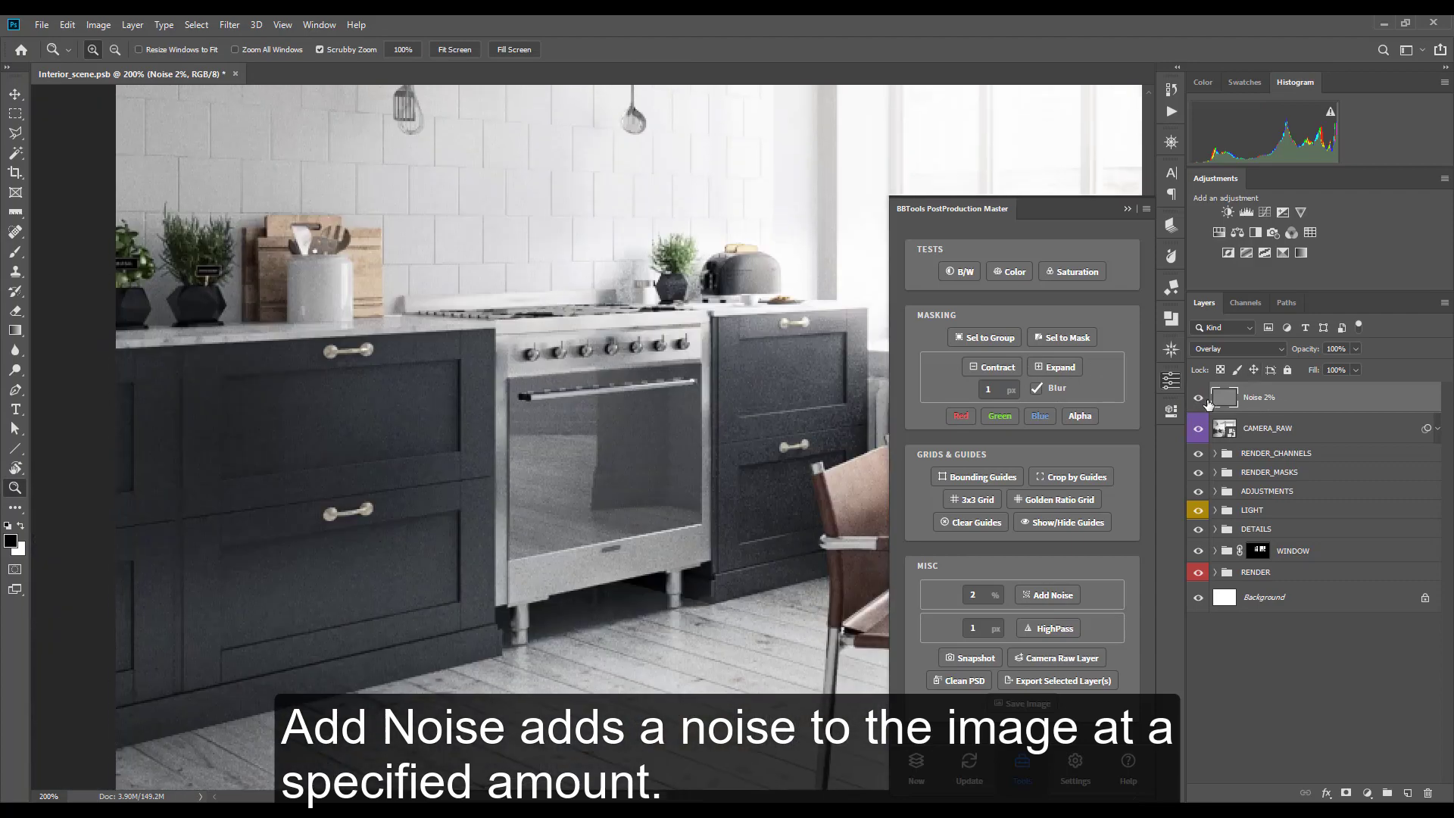
pyautogui.click(1198, 399)
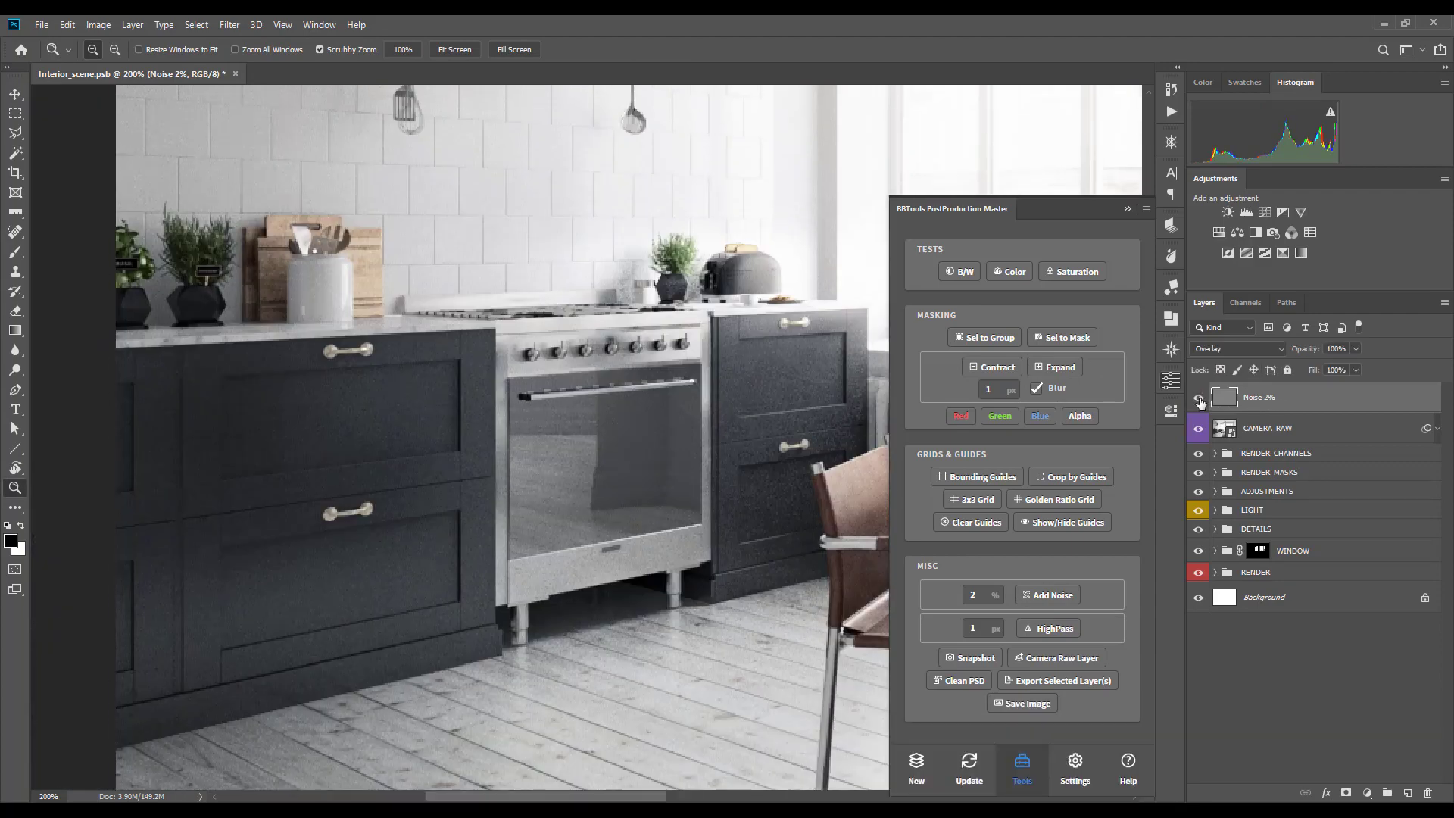
pyautogui.click(1198, 398)
pyautogui.hotkey('ctrl', '0')
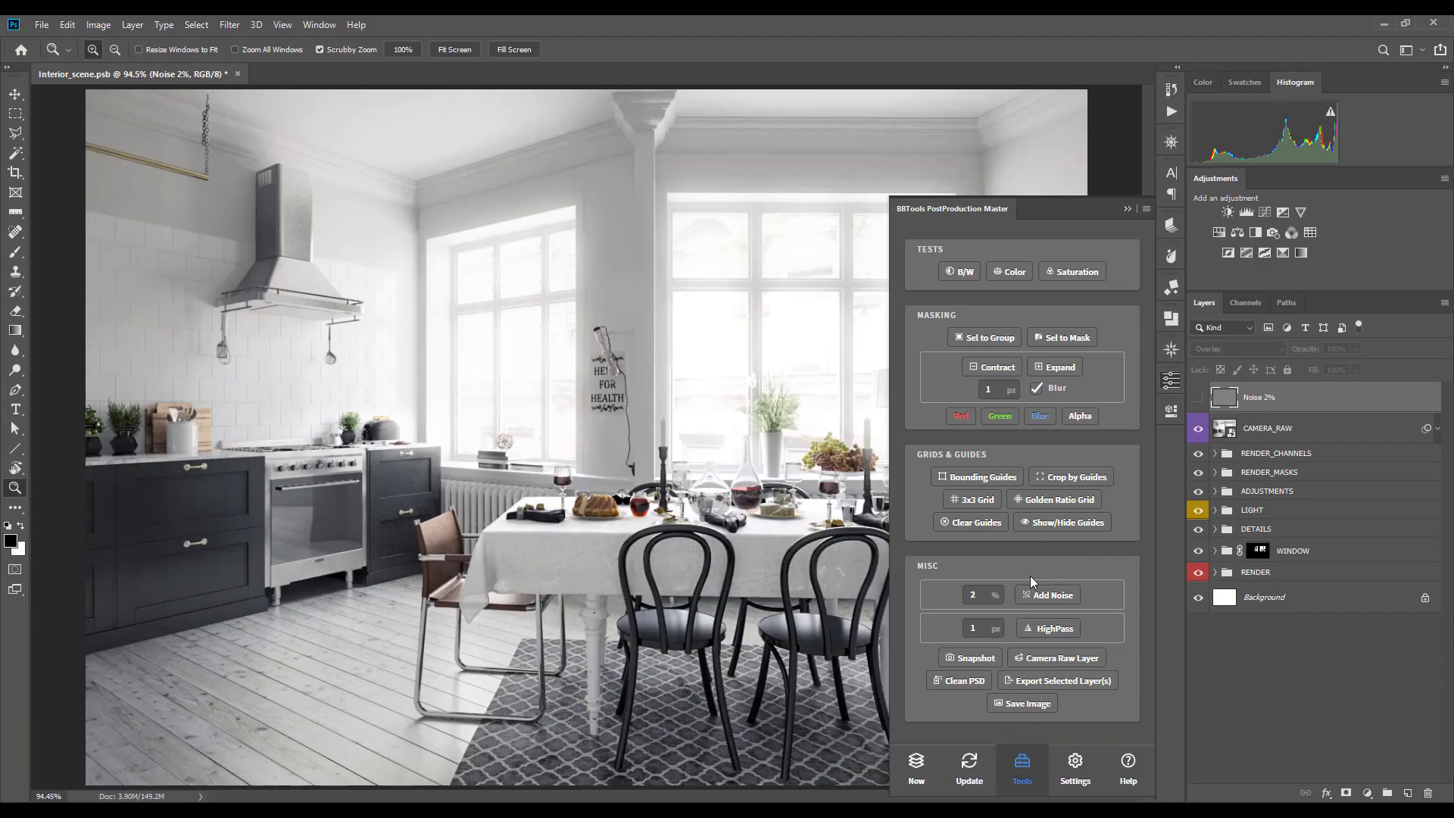
# Step: Add a second noise layer at 4%, reset the amount to 2, and select CAMERA_RAW
pyautogui.doubleClick(980, 592)
pyautogui.write('4')
pyautogui.click(1052, 596)
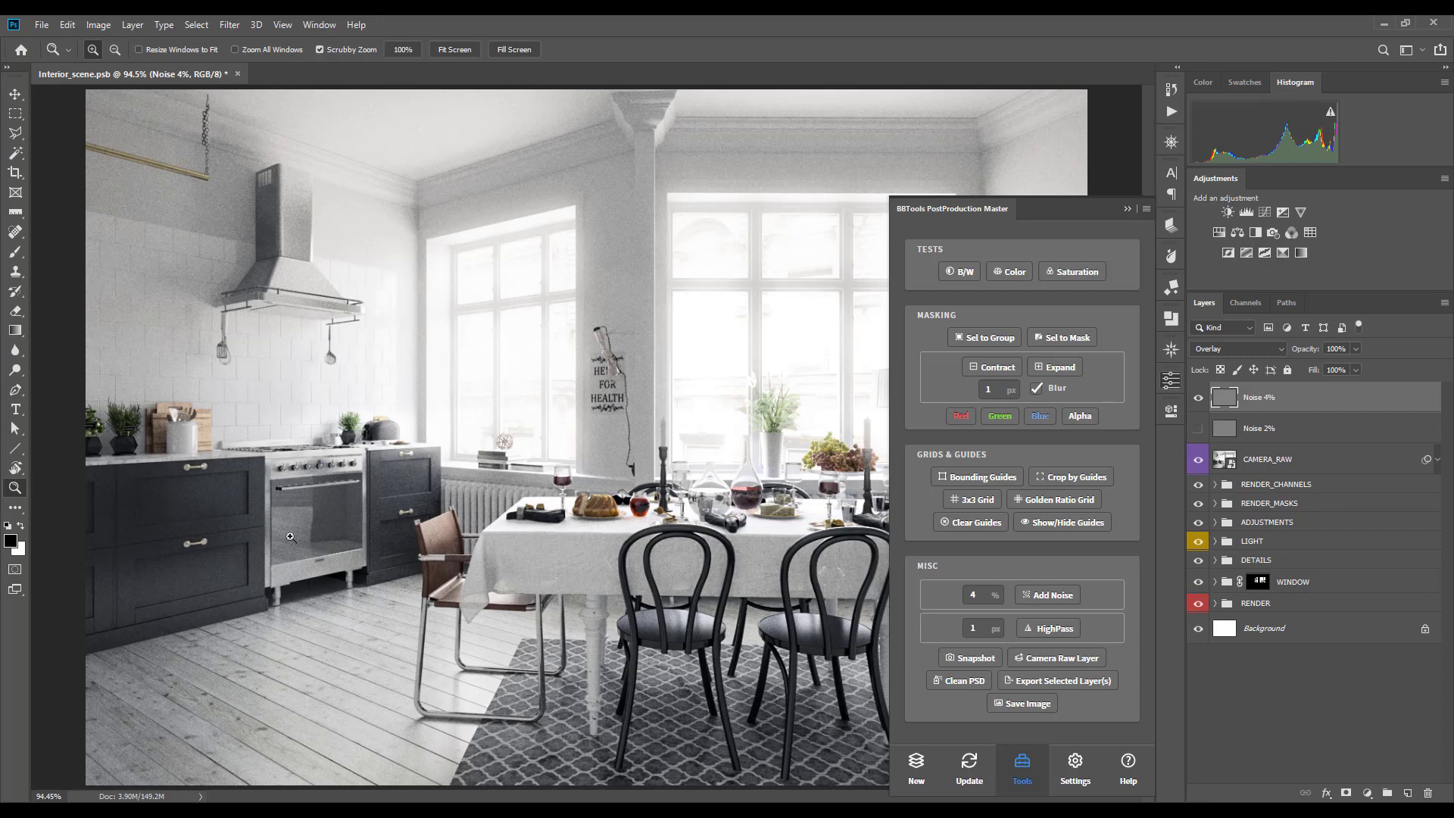
pyautogui.click(253, 538)
pyautogui.press('v')
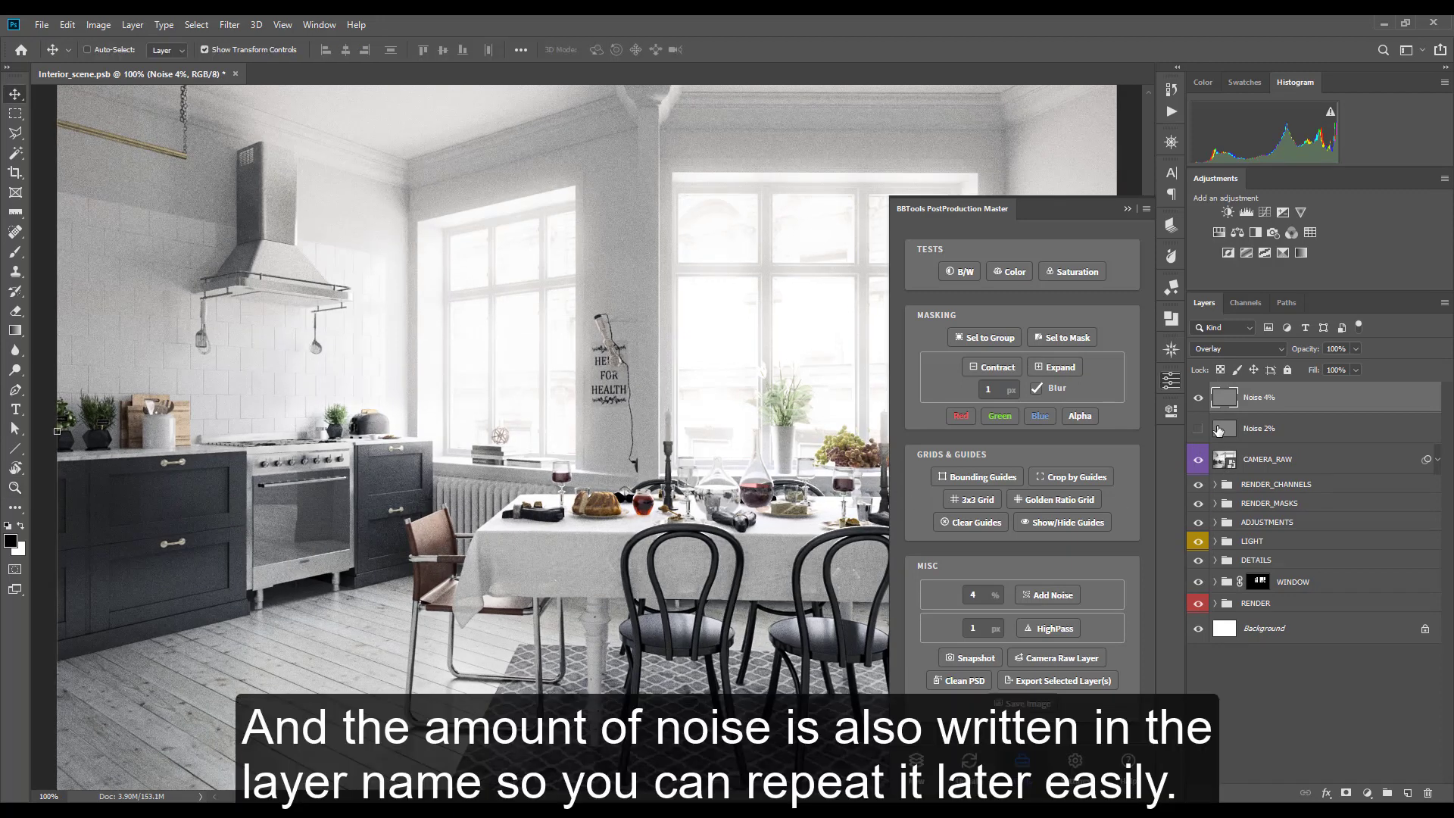
pyautogui.doubleClick(981, 594)
pyautogui.write('2')
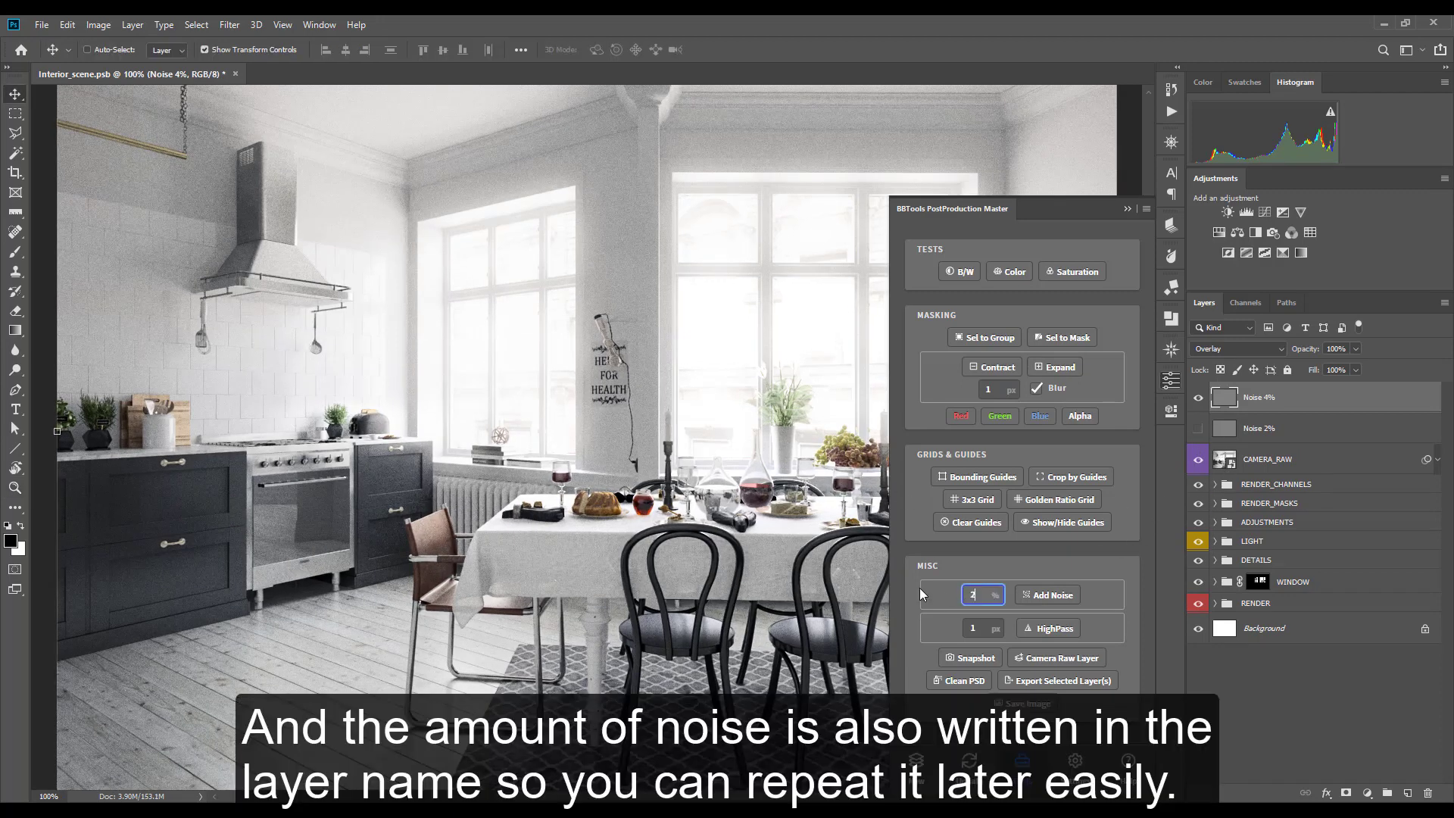
pyautogui.click(978, 628)
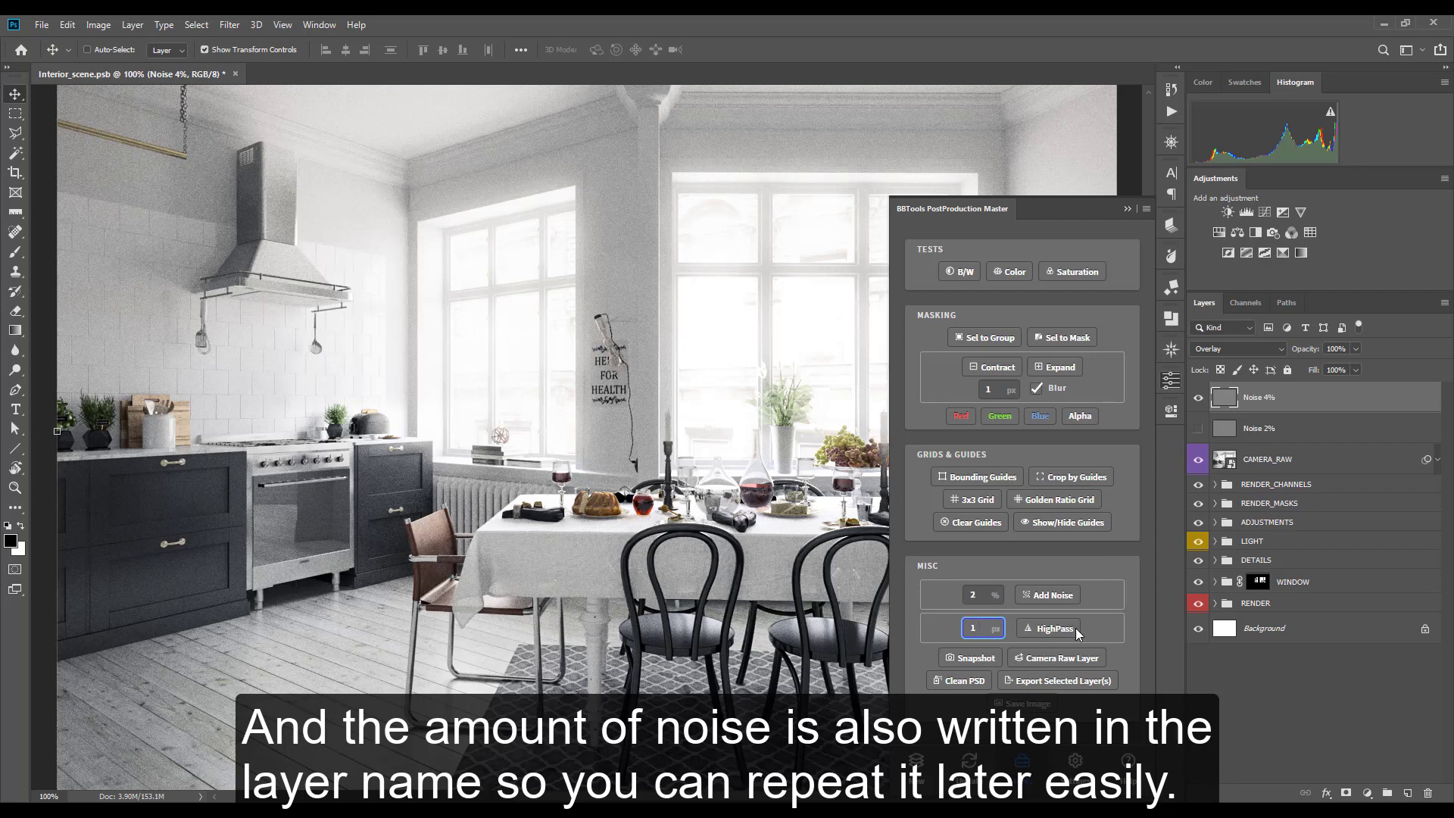
pyautogui.click(1273, 460)
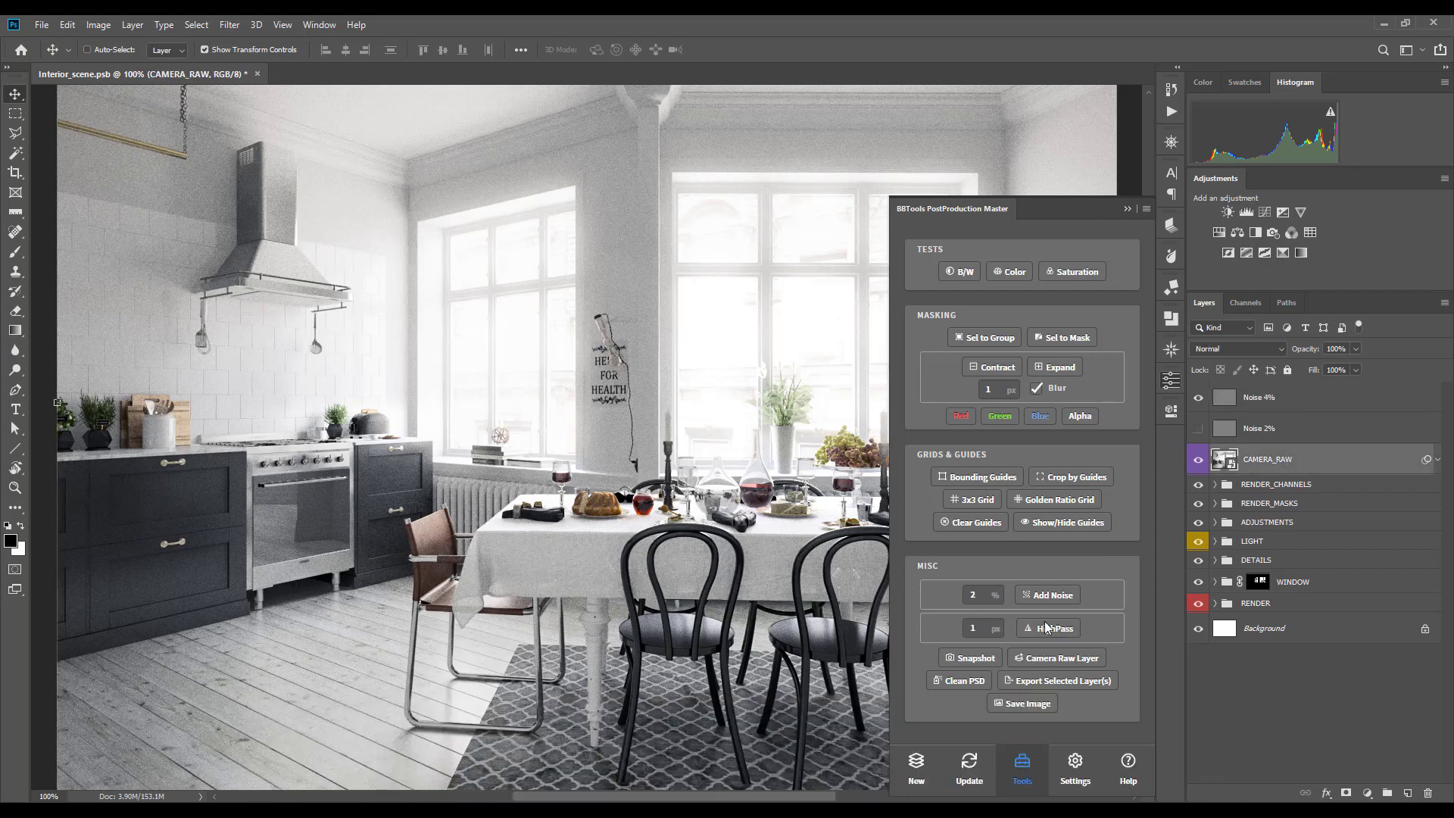
# Step: Run HighPass, then add a SNAP snapshot layer and a merged CAMERA_RAW layer on top
pyautogui.click(1047, 631)
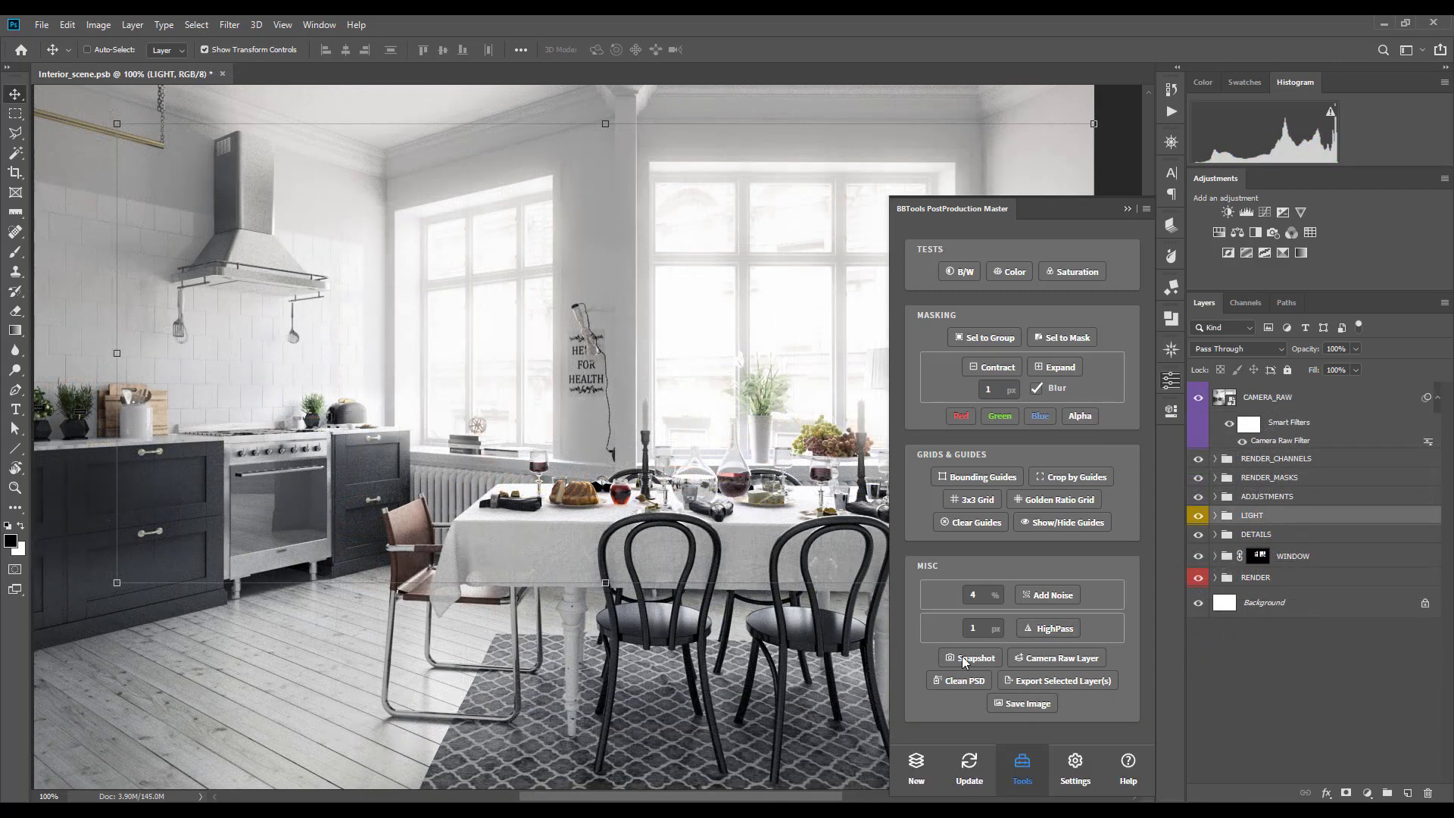
pyautogui.click(965, 656)
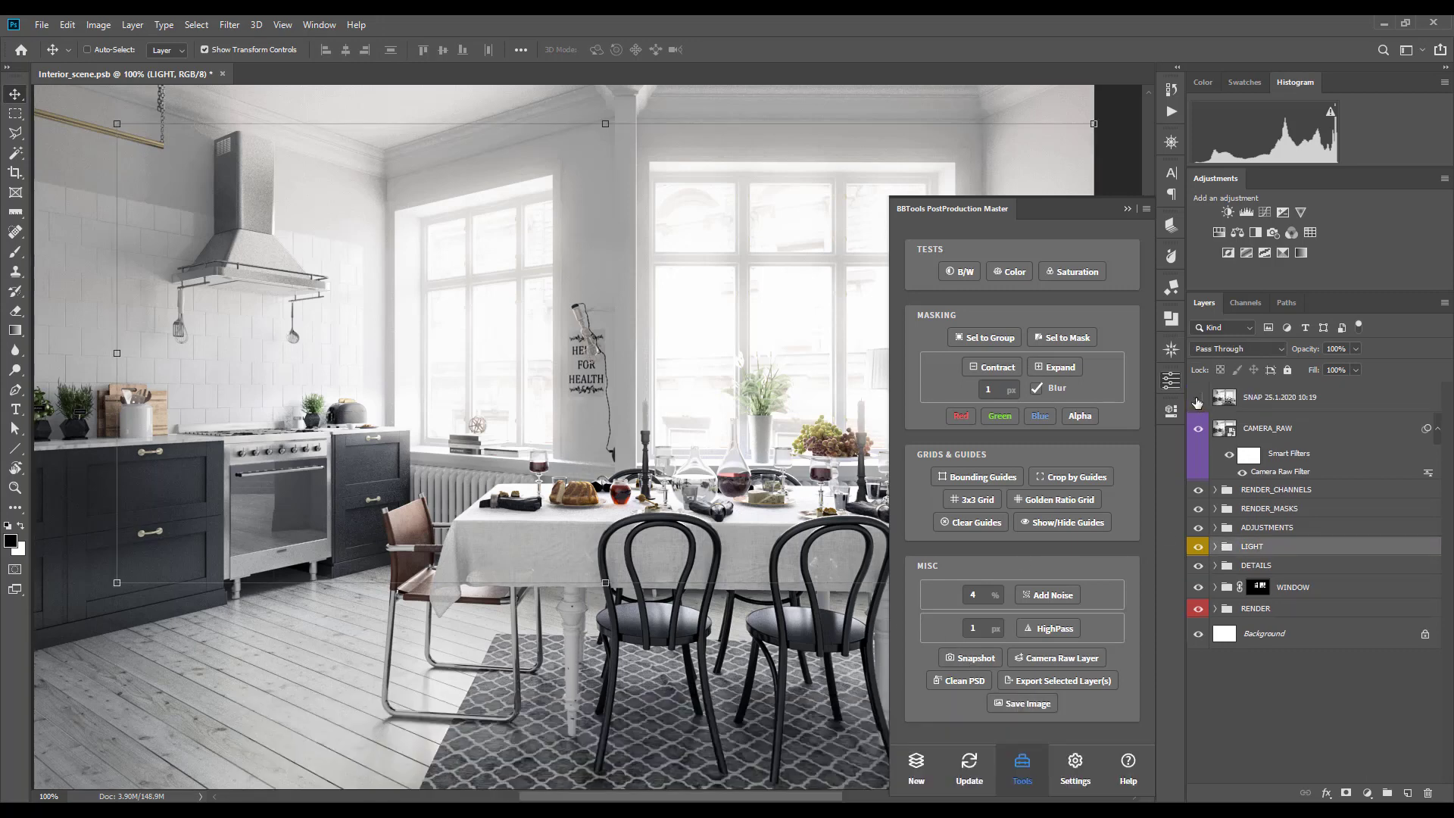
pyautogui.click(1060, 658)
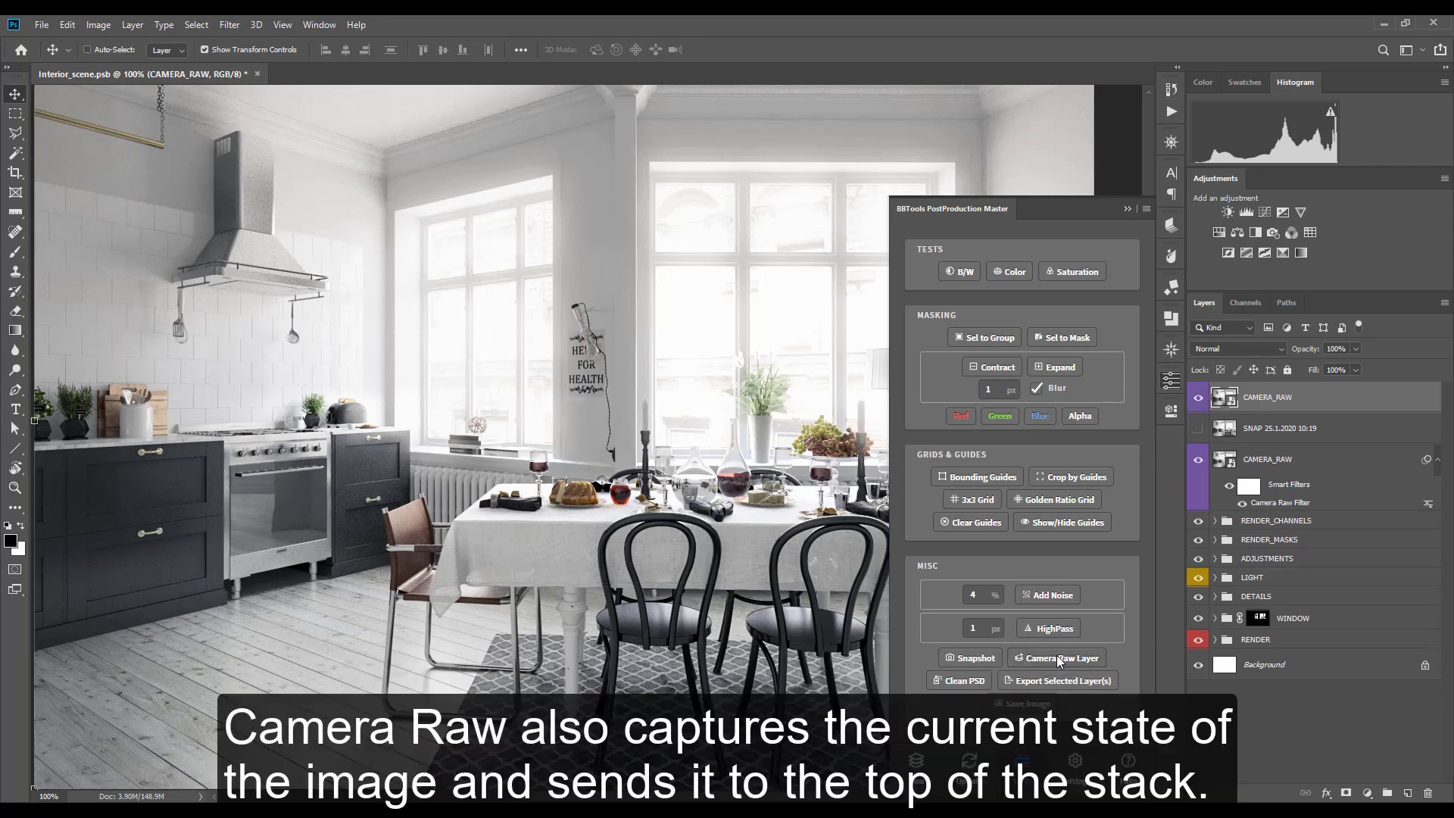
# Step: Apply a Camera Raw Filter to the top CAMERA_RAW layer with Highlights lowered to -6
pyautogui.click(229, 25)
pyautogui.click(295, 114)
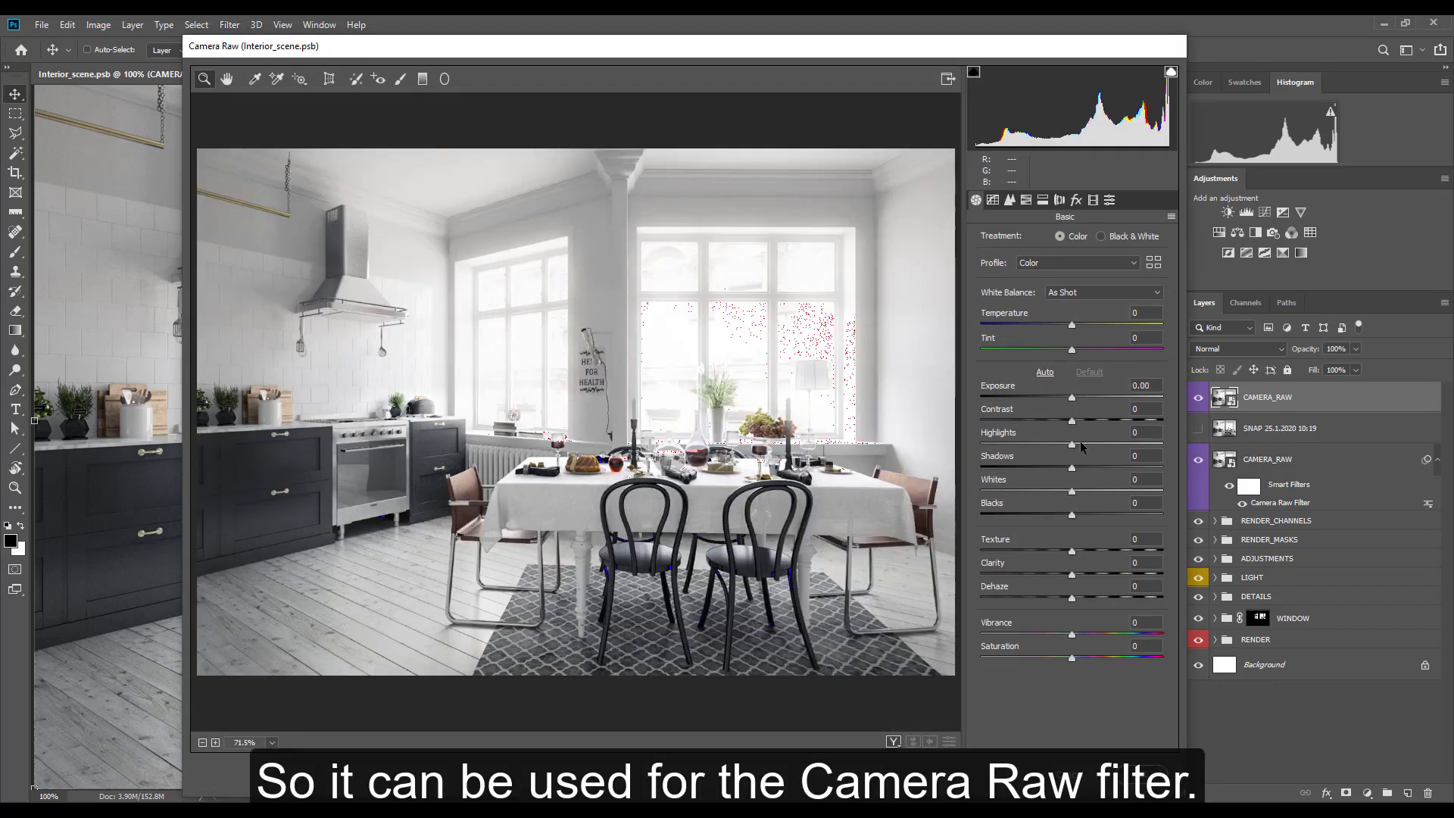
pyautogui.moveTo(1072, 448); pyautogui.dragTo(1066, 447)
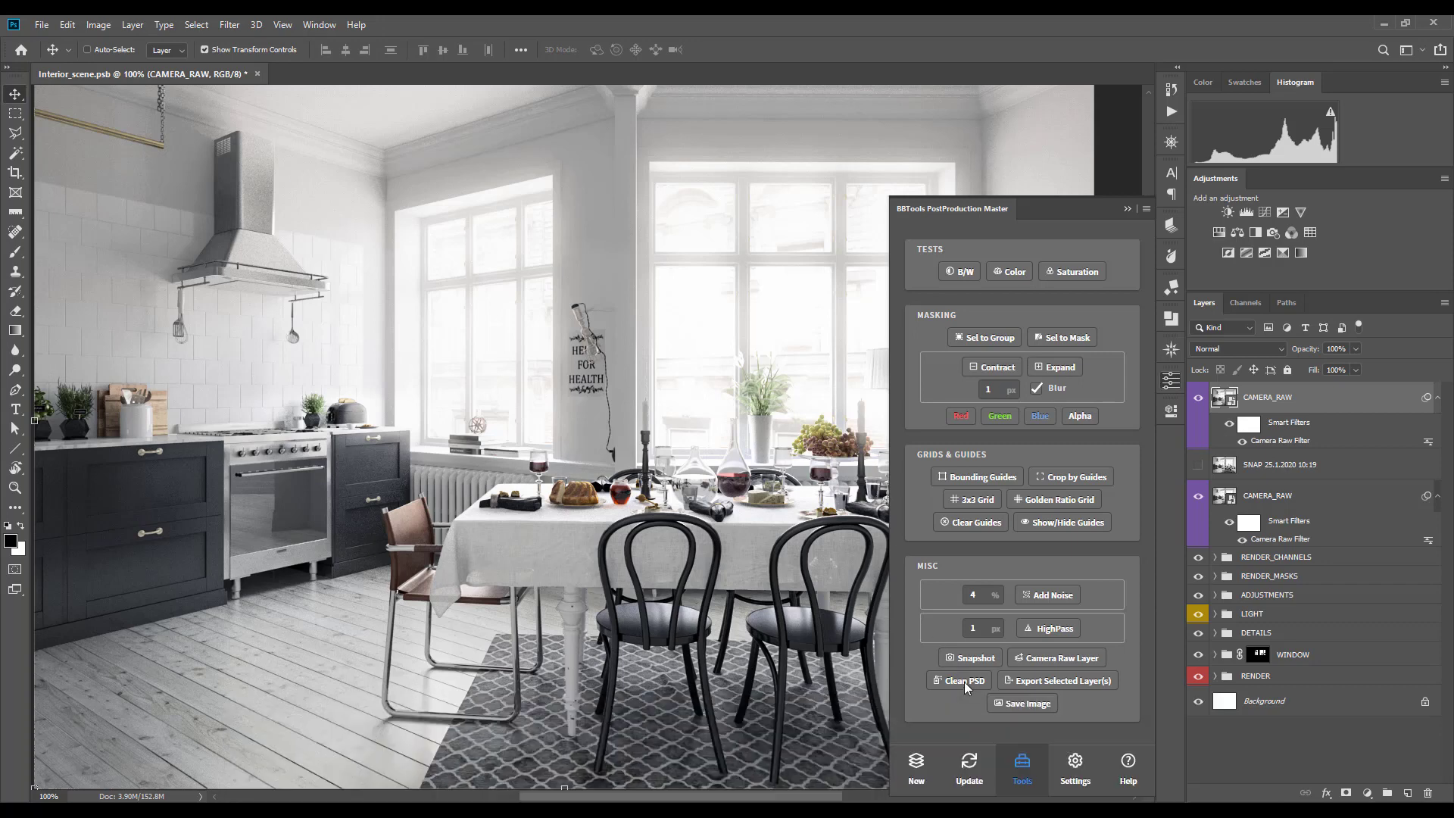
# Step: Run Clean PSD from PostProduction Master and dismiss the Finished message
pyautogui.click(965, 682)
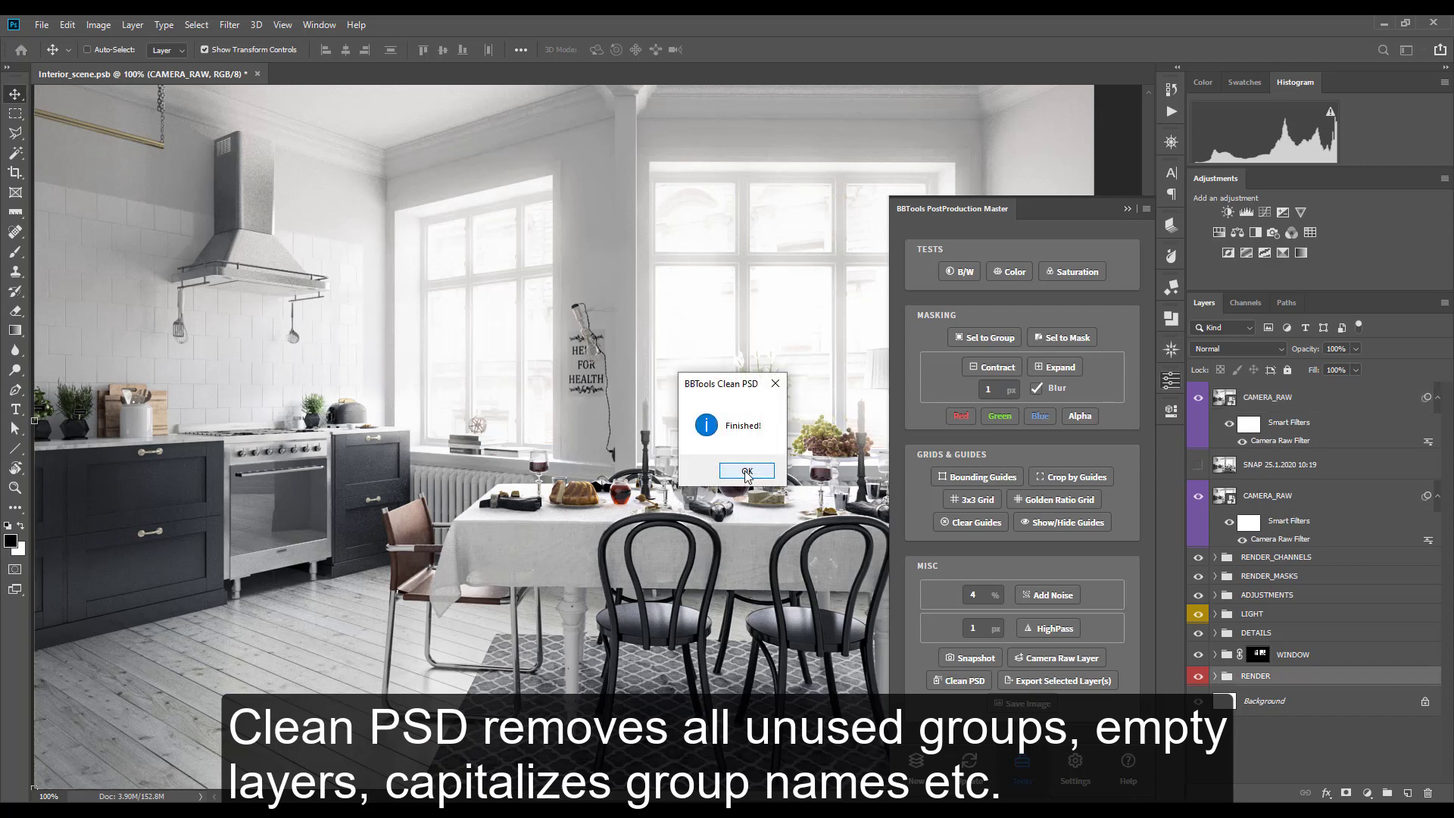
pyautogui.click(747, 472)
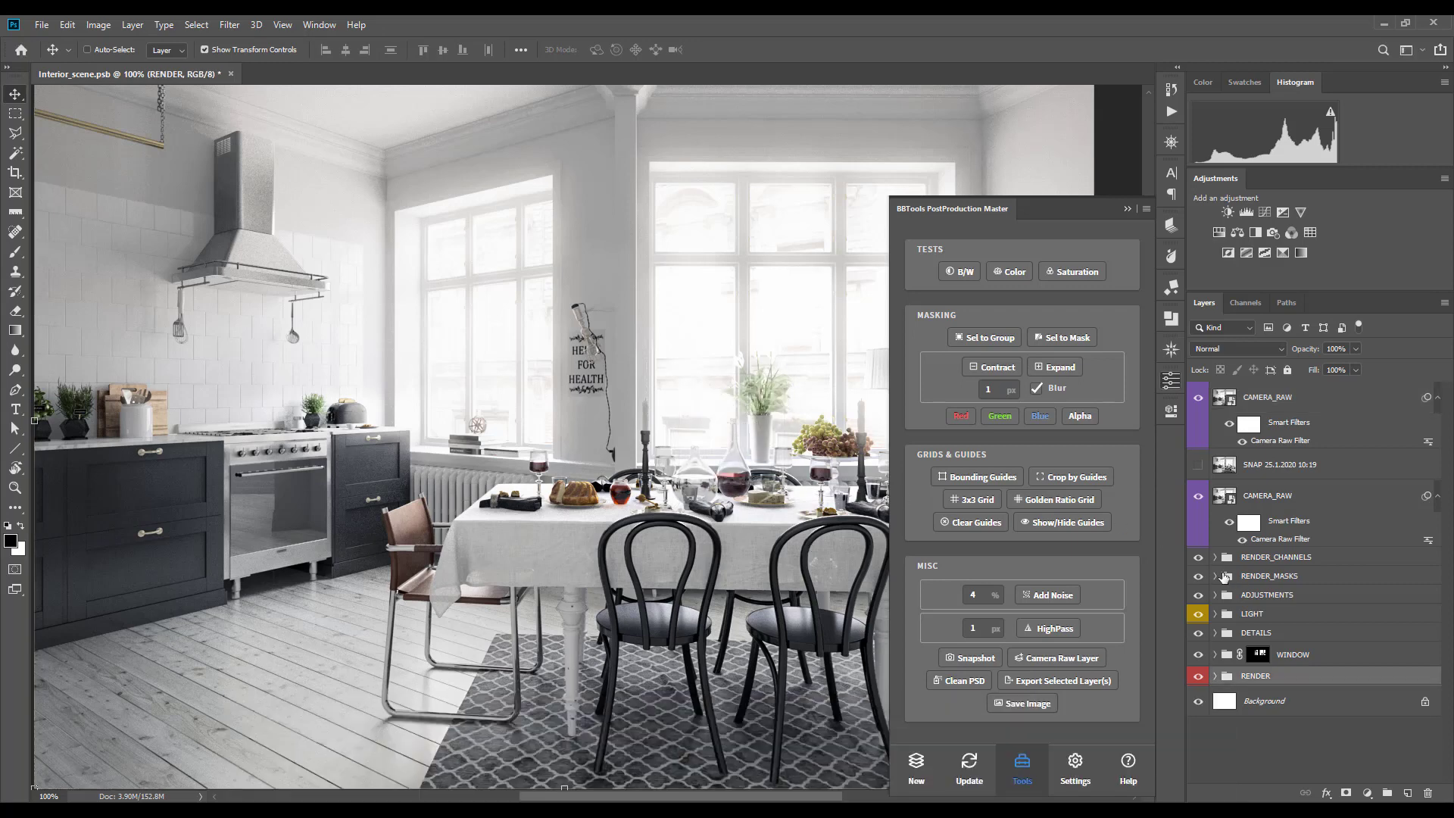
# Step: Select RGB_color through VRayGlobalIllumination in RENDER_CHANNELS and export them as separate PSDs
pyautogui.click(1215, 558)
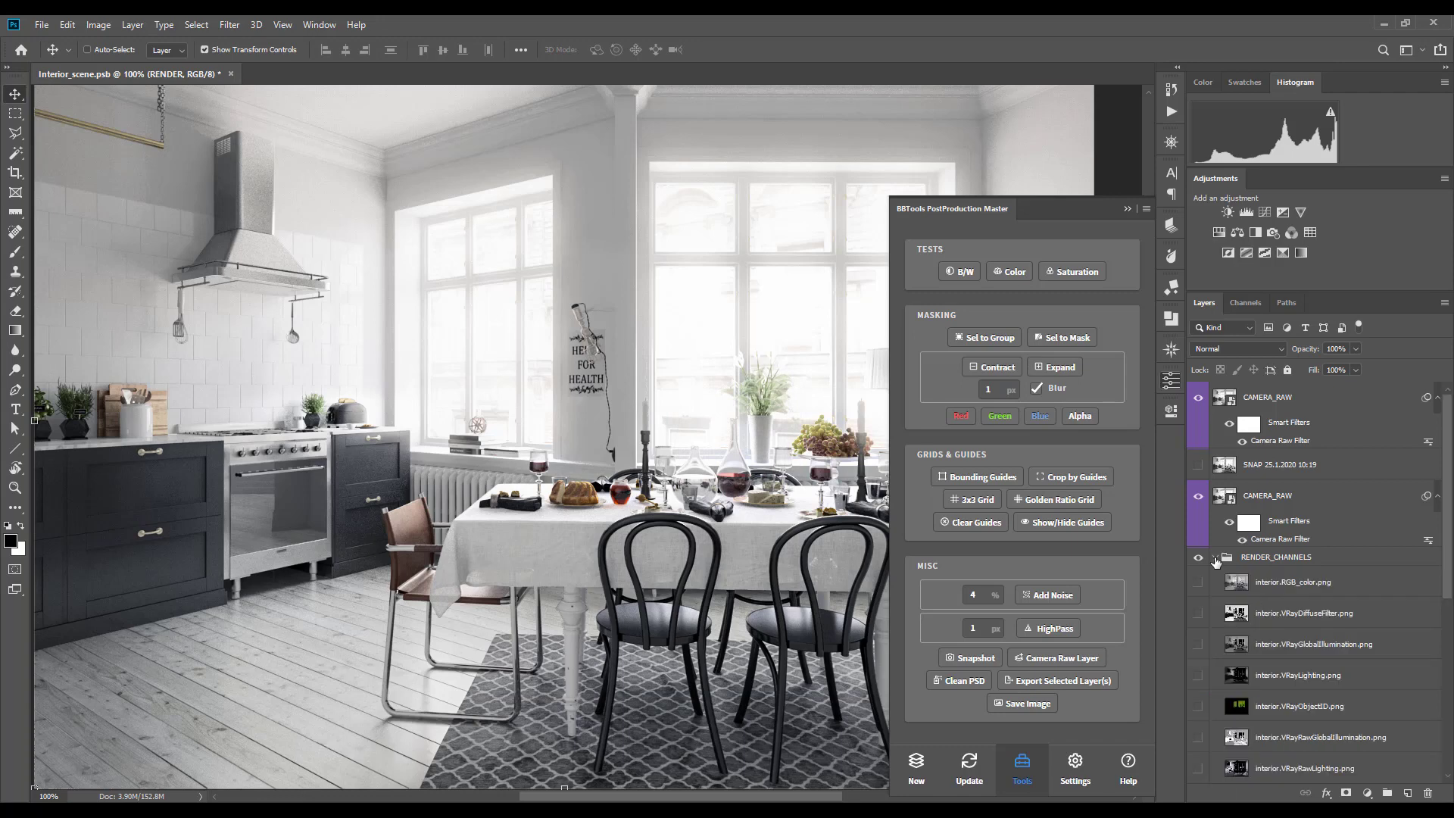
pyautogui.click(1281, 591)
pyautogui.keyDown('shift'); pyautogui.click(1299, 649); pyautogui.keyUp('shift')
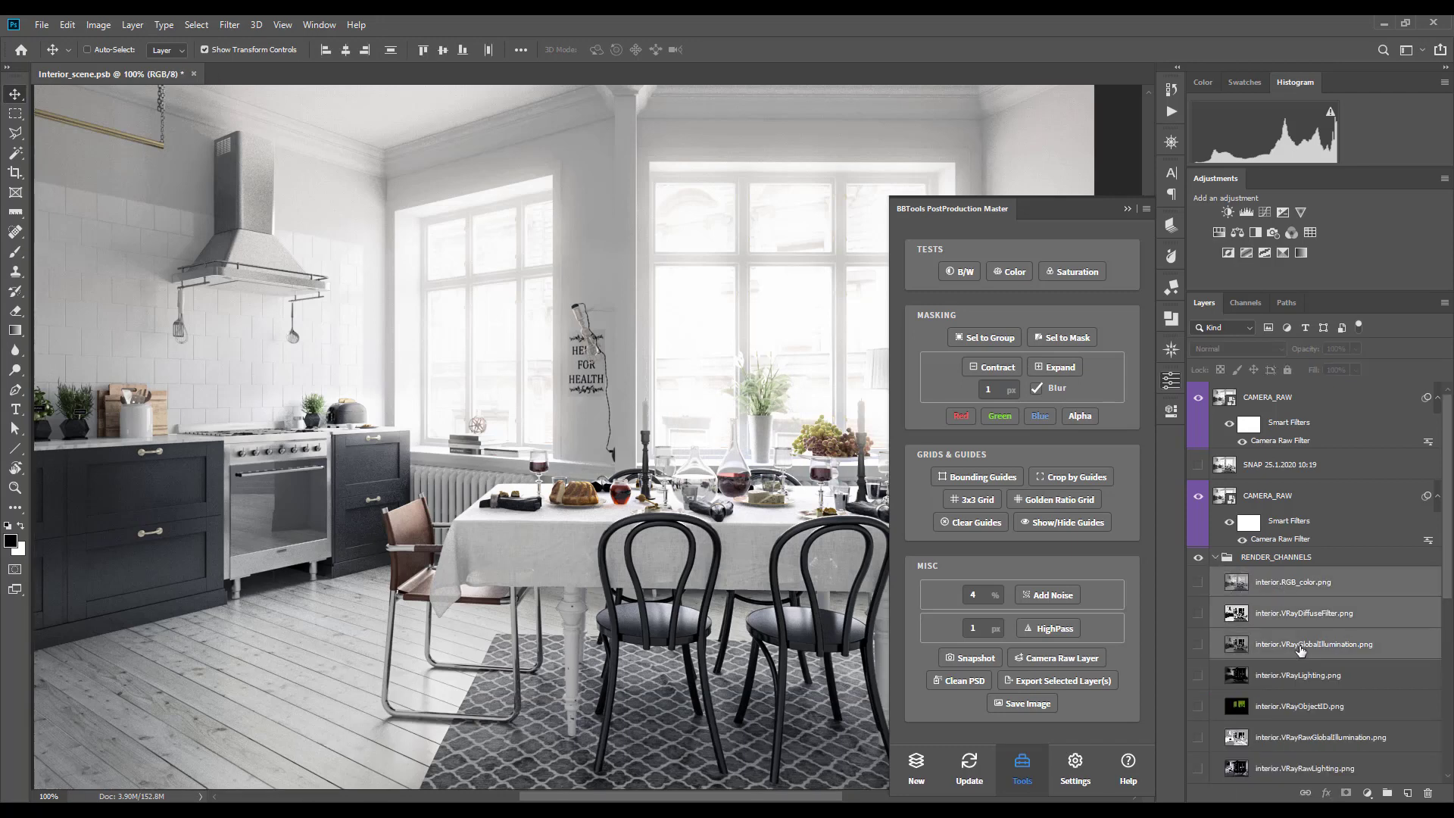
pyautogui.click(1062, 680)
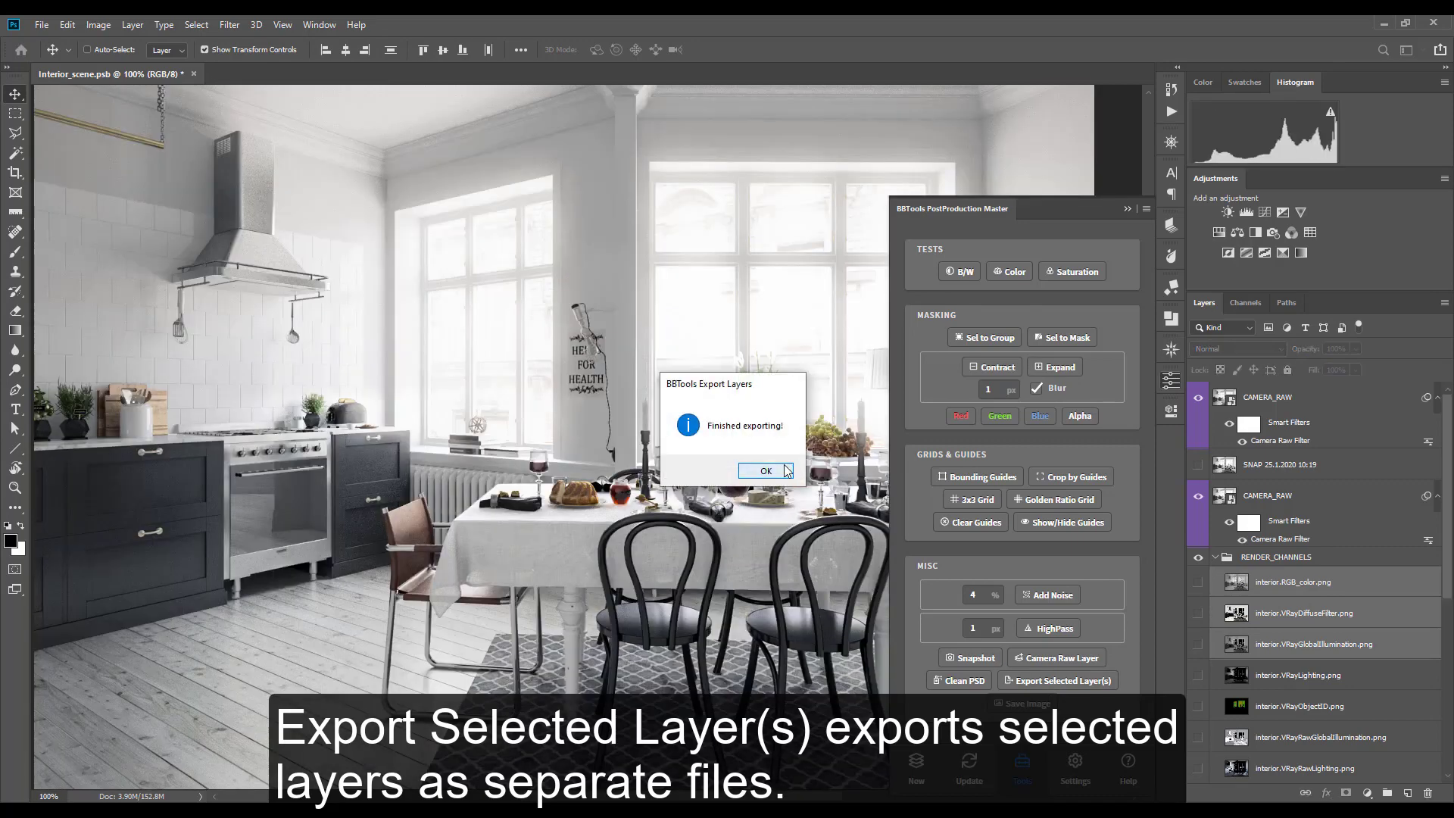
pyautogui.click(780, 471)
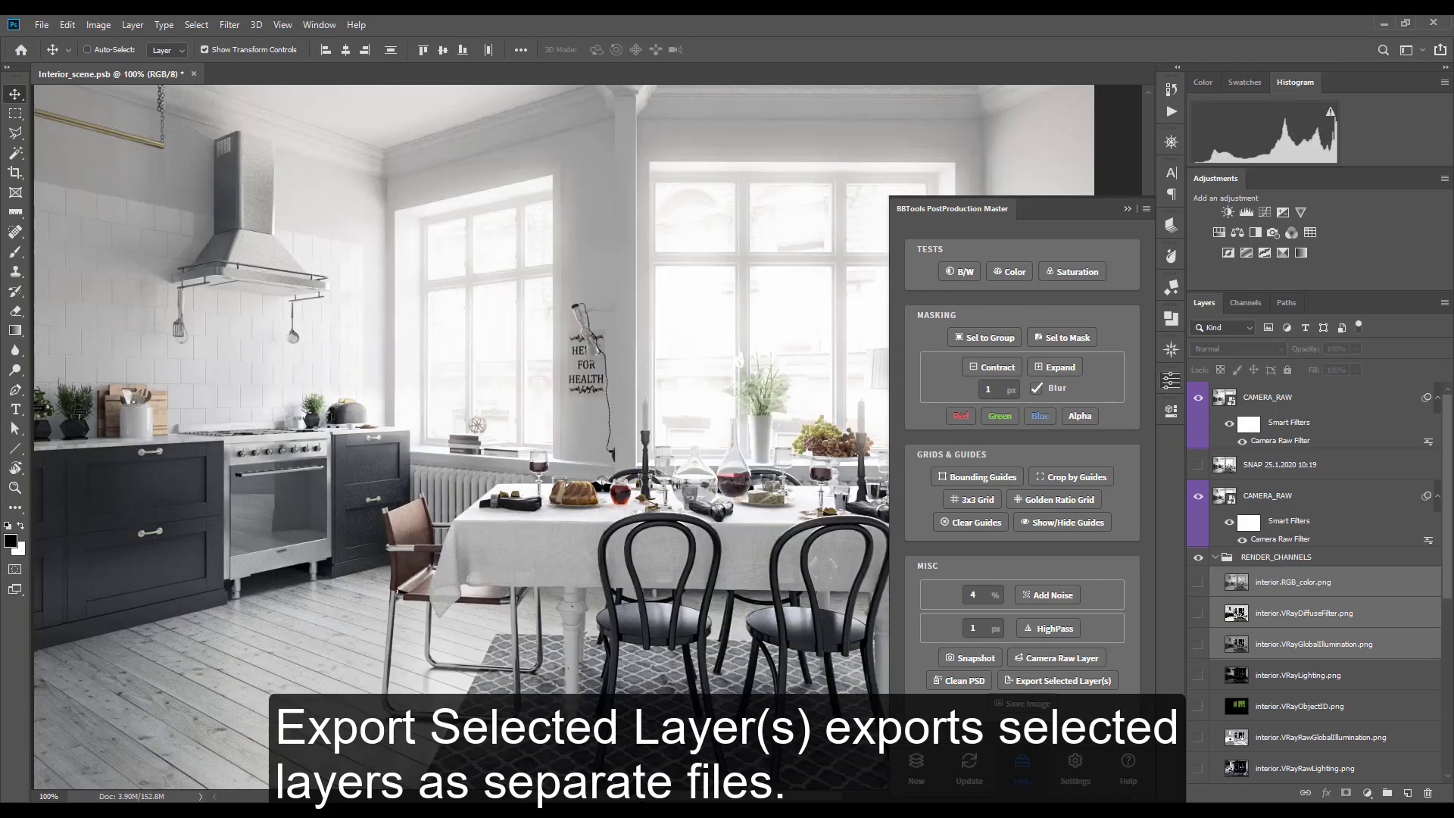
# Step: Check the three exported files in Bridge, then return to the kitchen document
pyautogui.moveTo(320, 343); pyautogui.dragTo(720, 195)
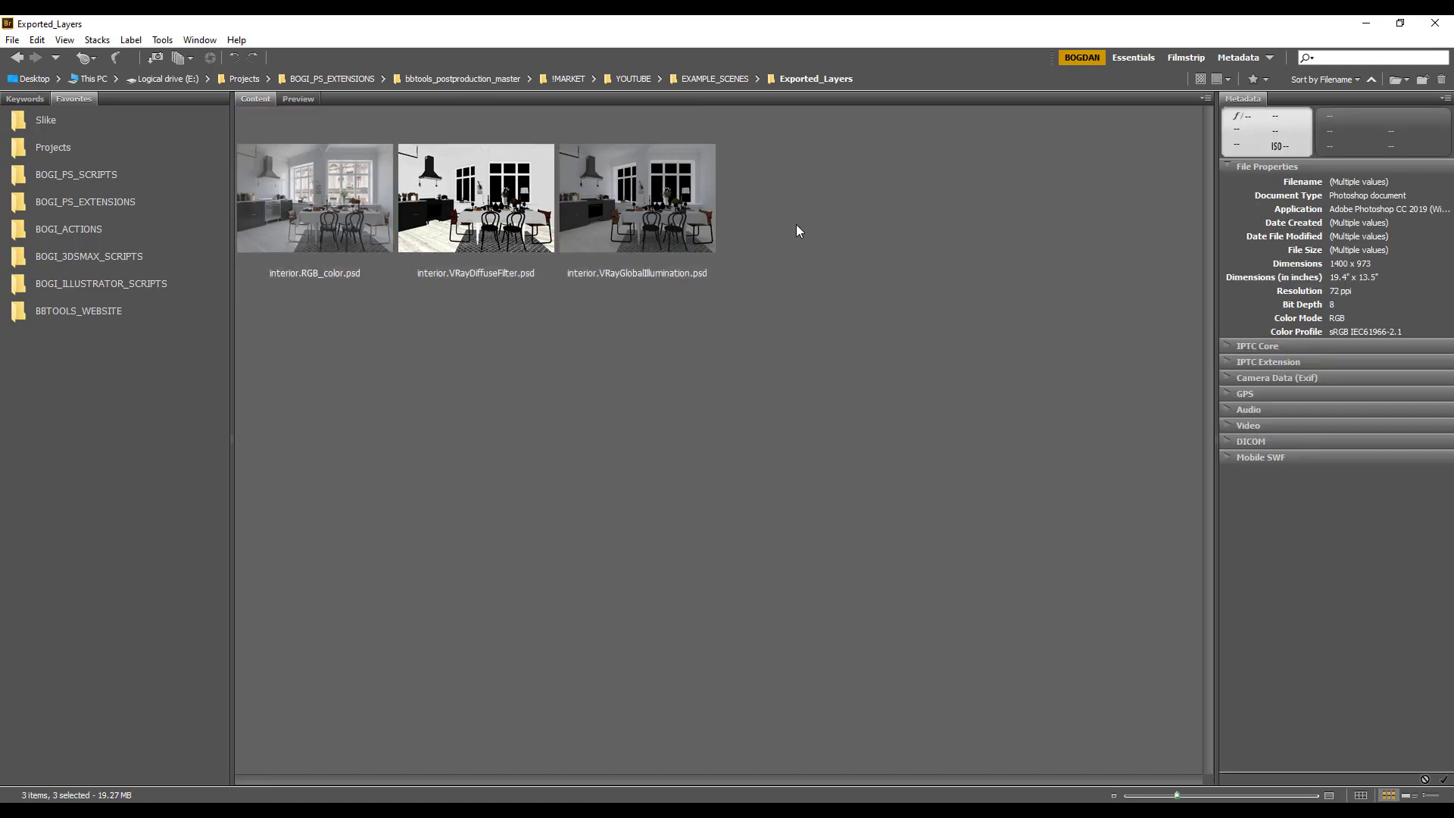
pyautogui.click(797, 224)
pyautogui.hotkey('alt', 'Tab')
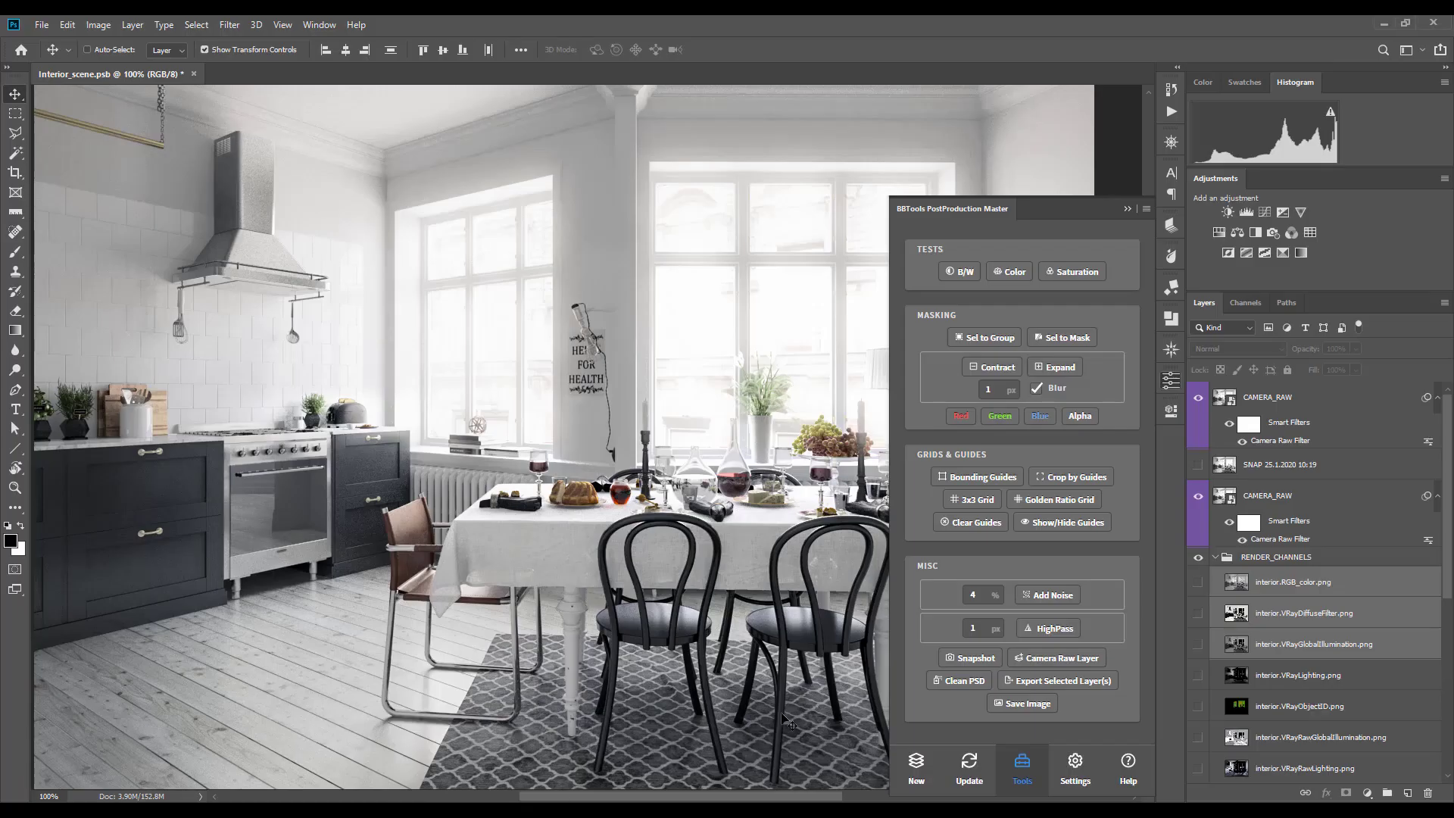
# Step: Collapse RENDER_CHANNELS and export the DETAILS group as its own file
pyautogui.click(1216, 558)
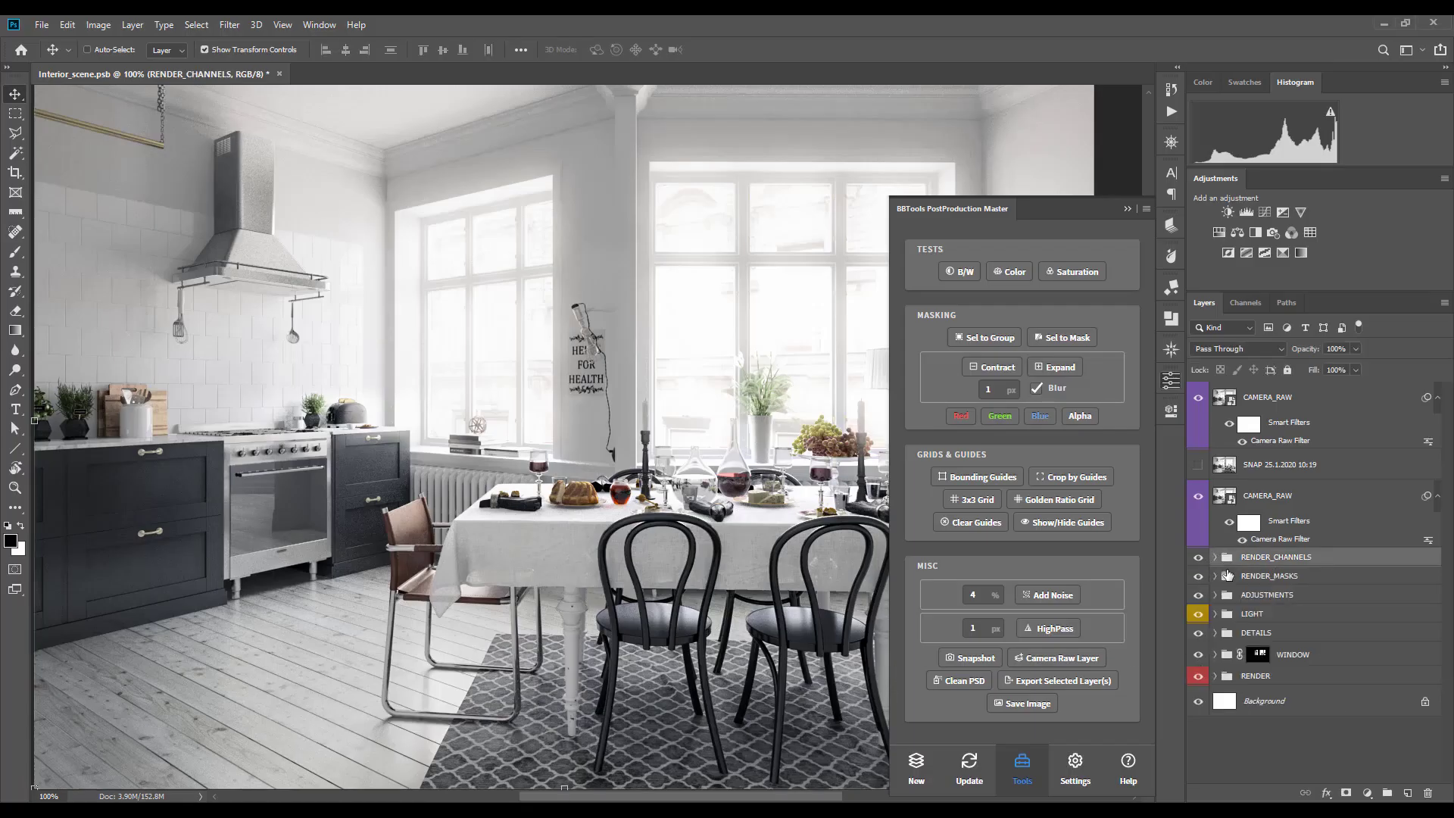
pyautogui.click(1280, 636)
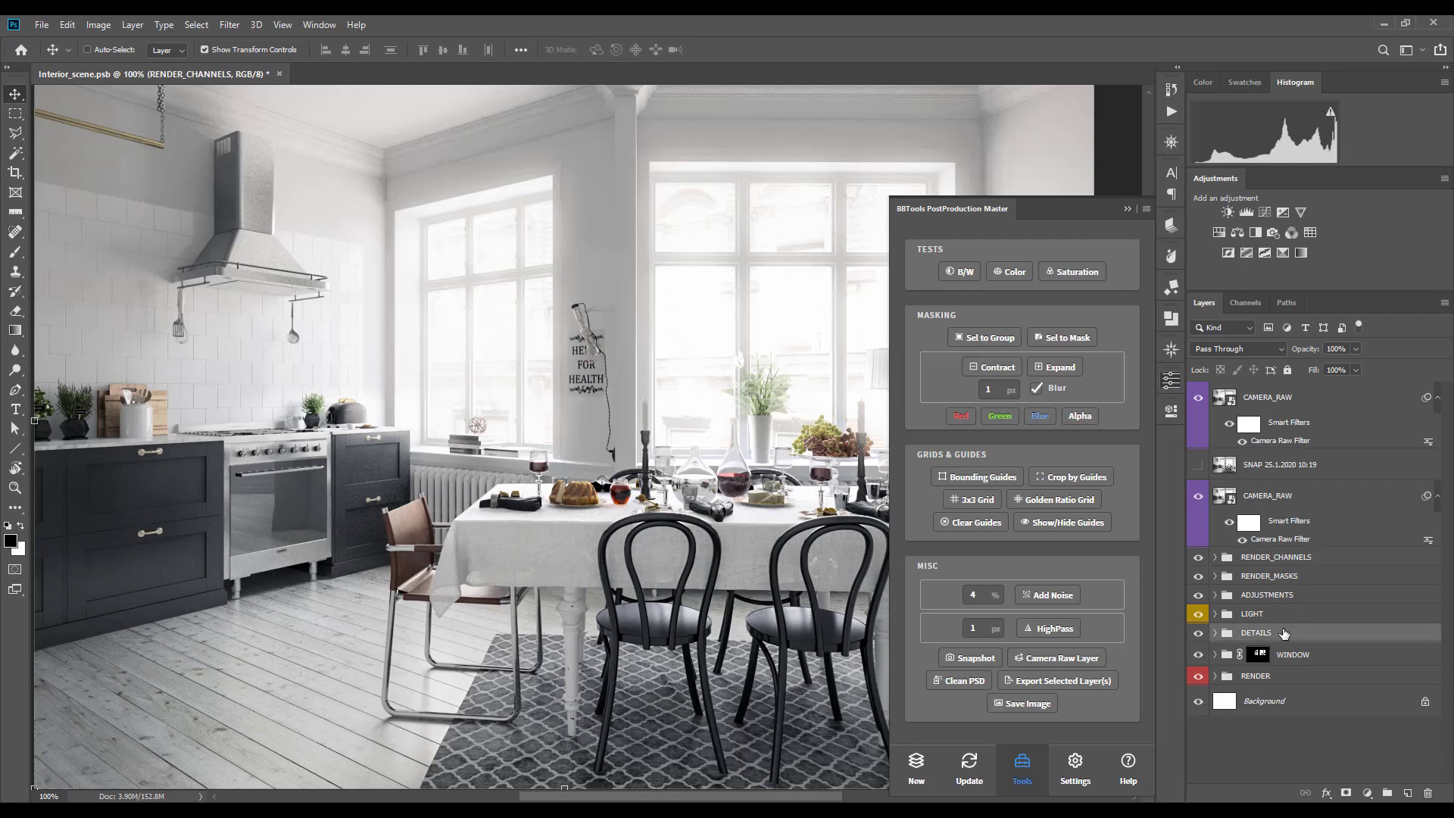
pyautogui.click(1078, 681)
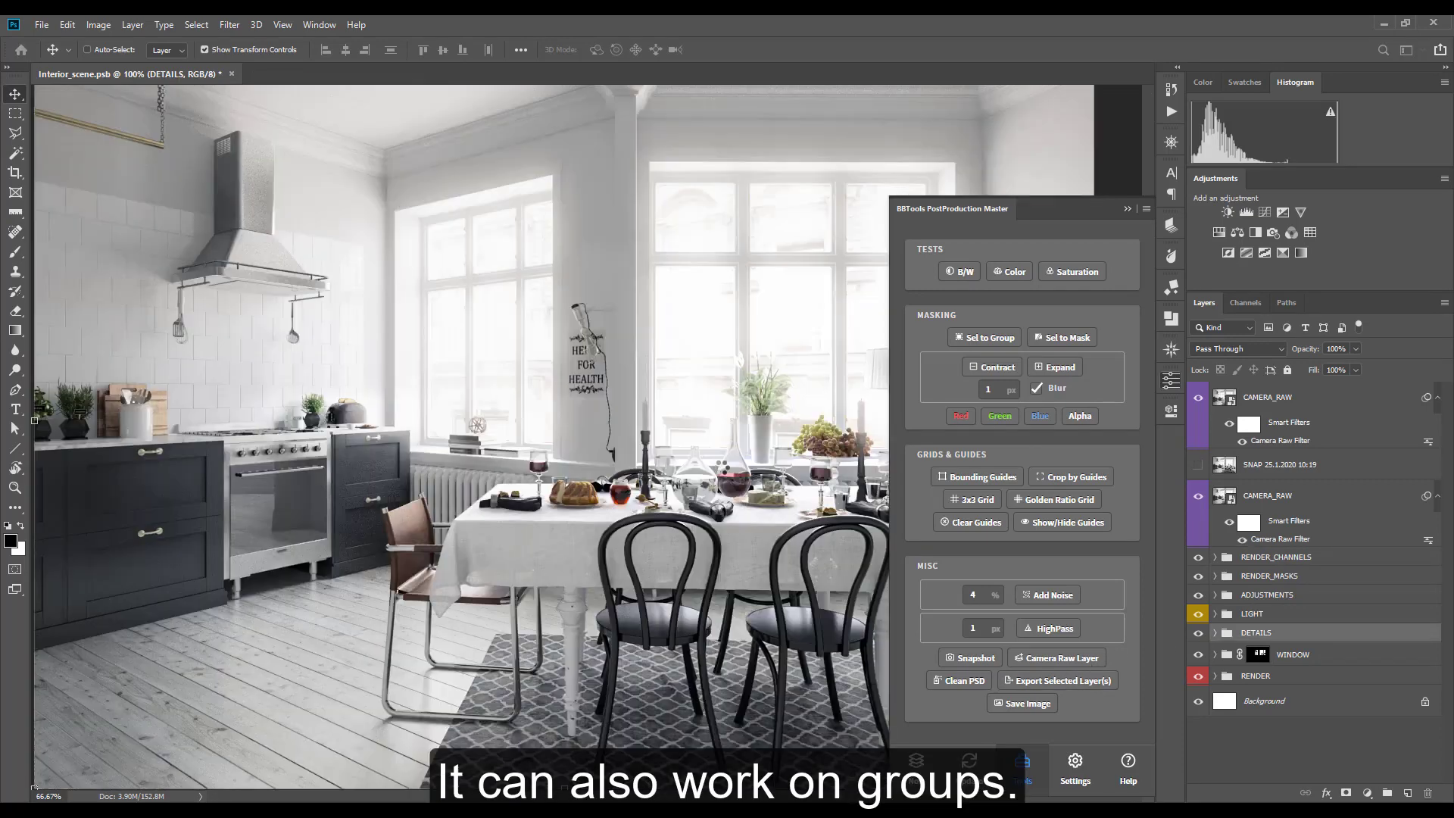
pyautogui.click(744, 468)
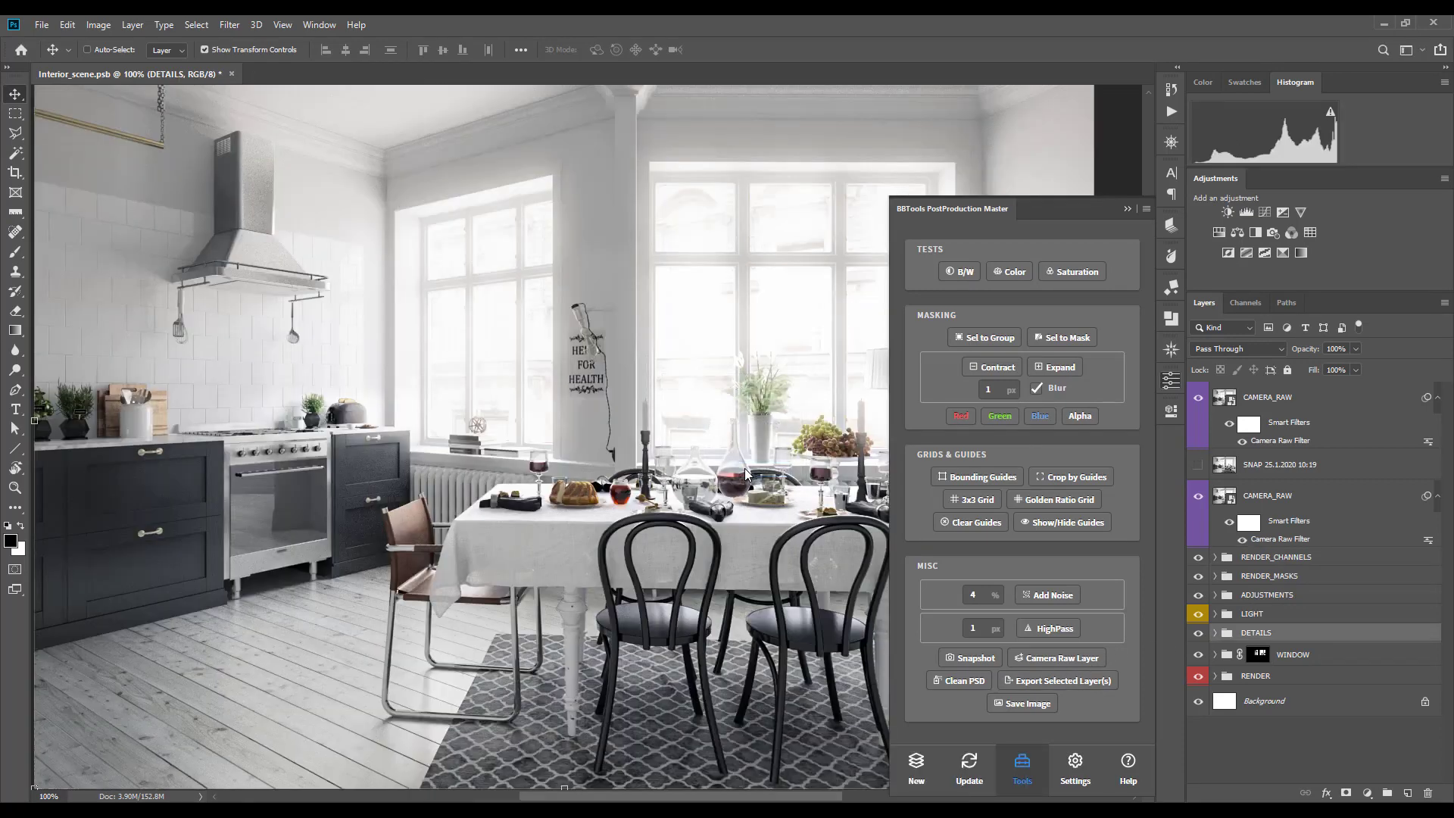
# Step: In Save Image, keep Image Format Original and DPI 300
pyautogui.click(1009, 702)
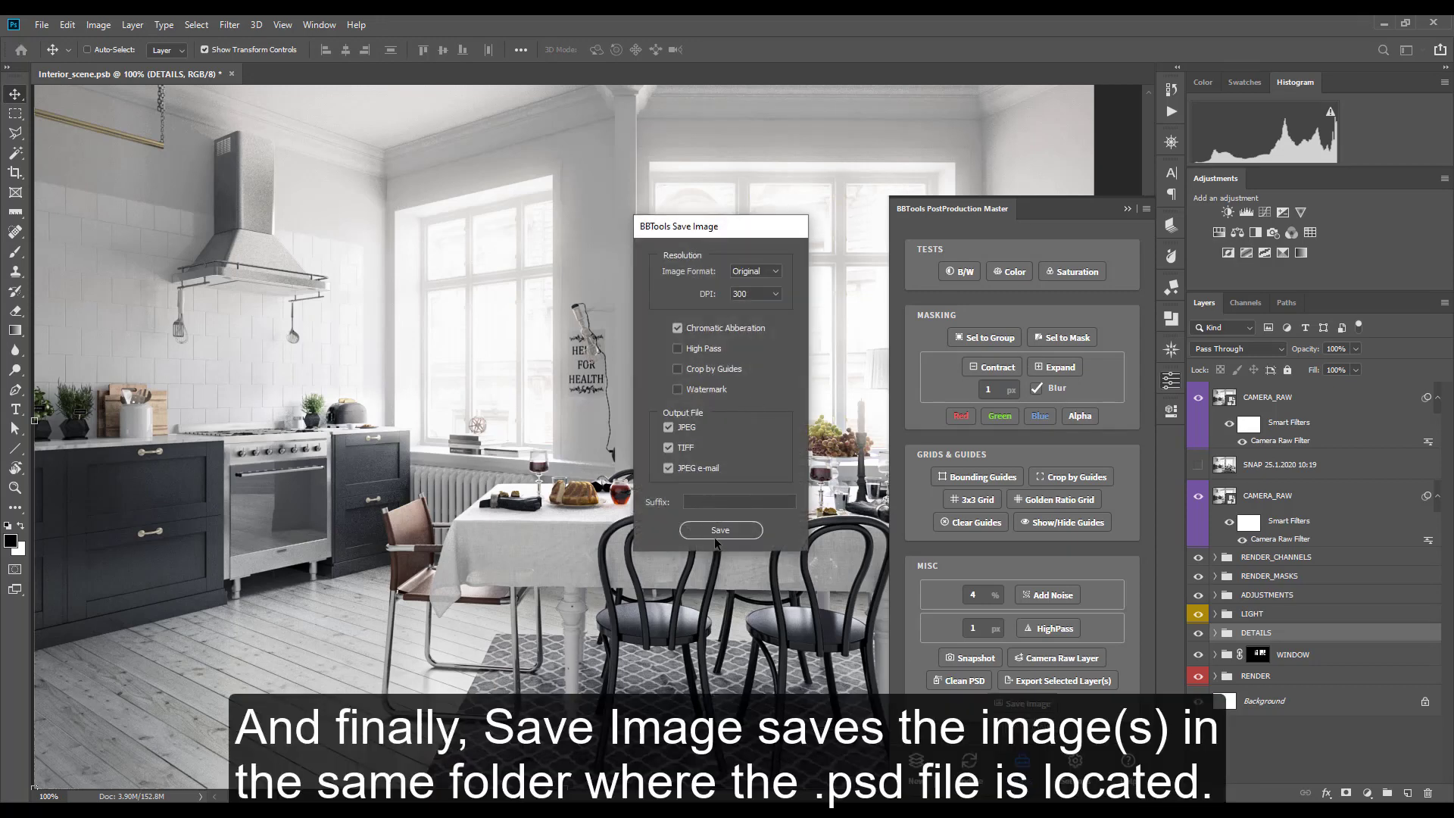
pyautogui.click(762, 270)
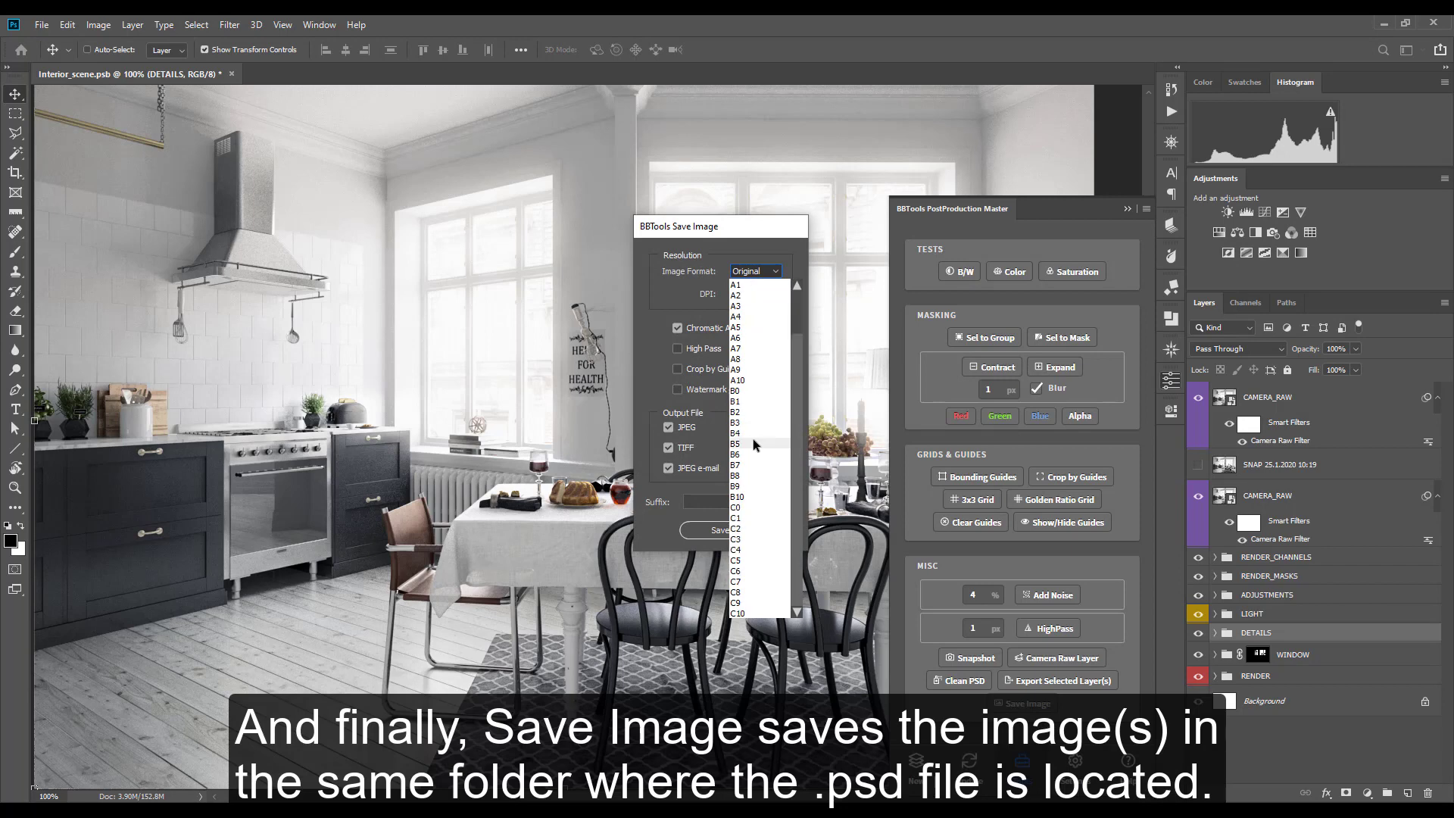
pyautogui.click(760, 285)
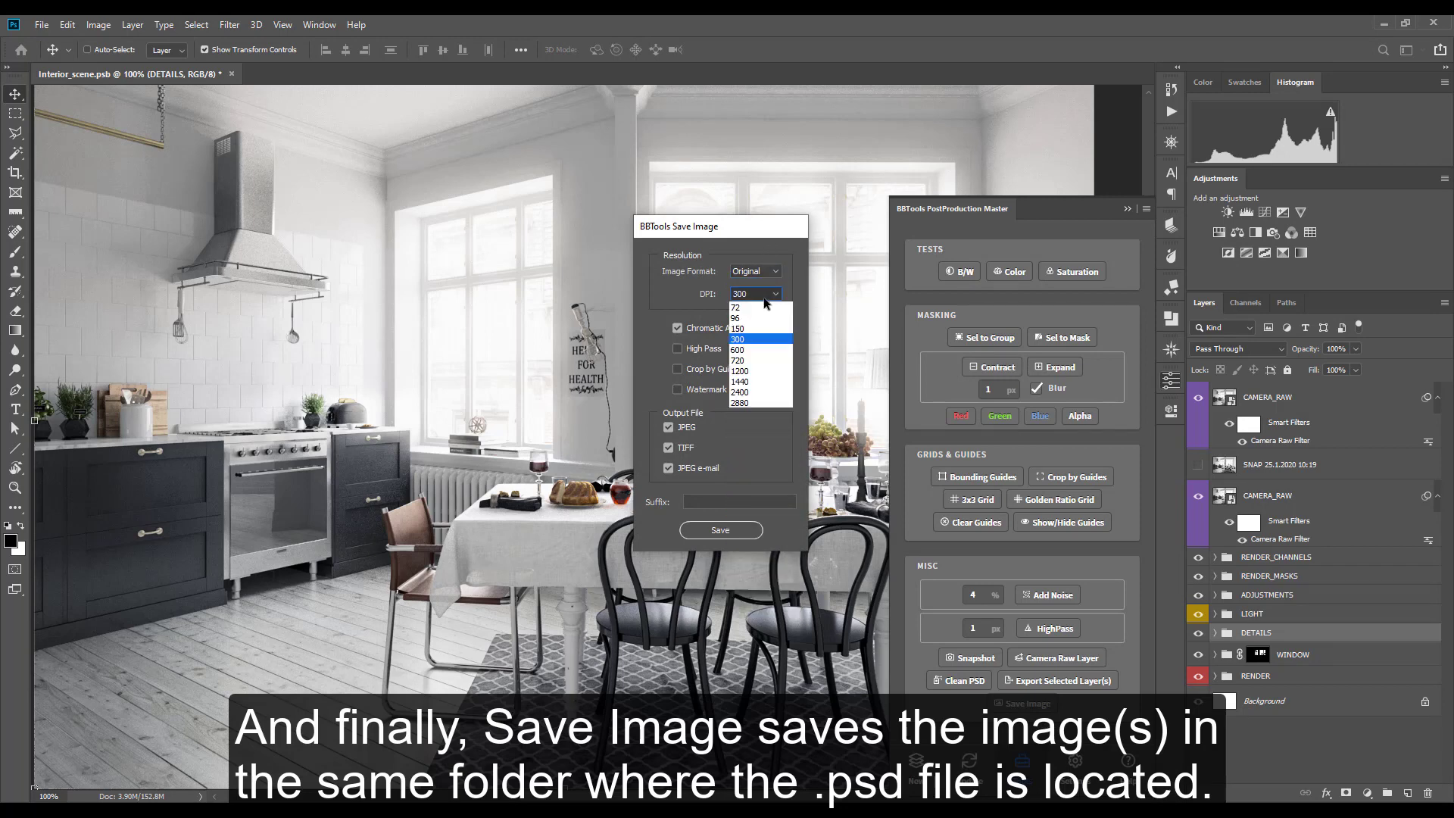
pyautogui.click(764, 297)
# Step: Save the JPEG, TIFF and e-mail JPEG, then drag Interior_scene_email.jpg from Bridge into Photoshop
pyautogui.click(725, 530)
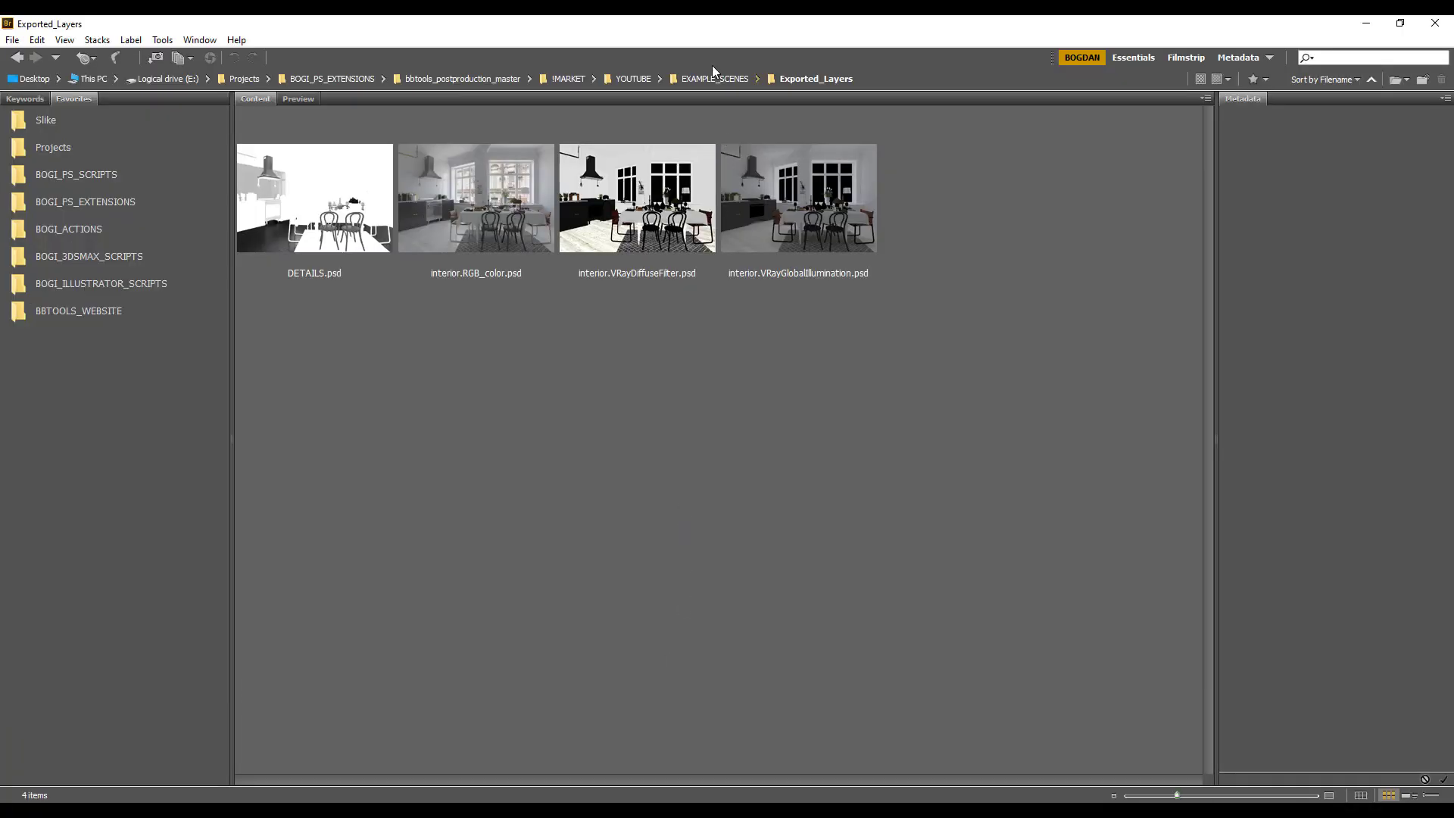
pyautogui.click(707, 78)
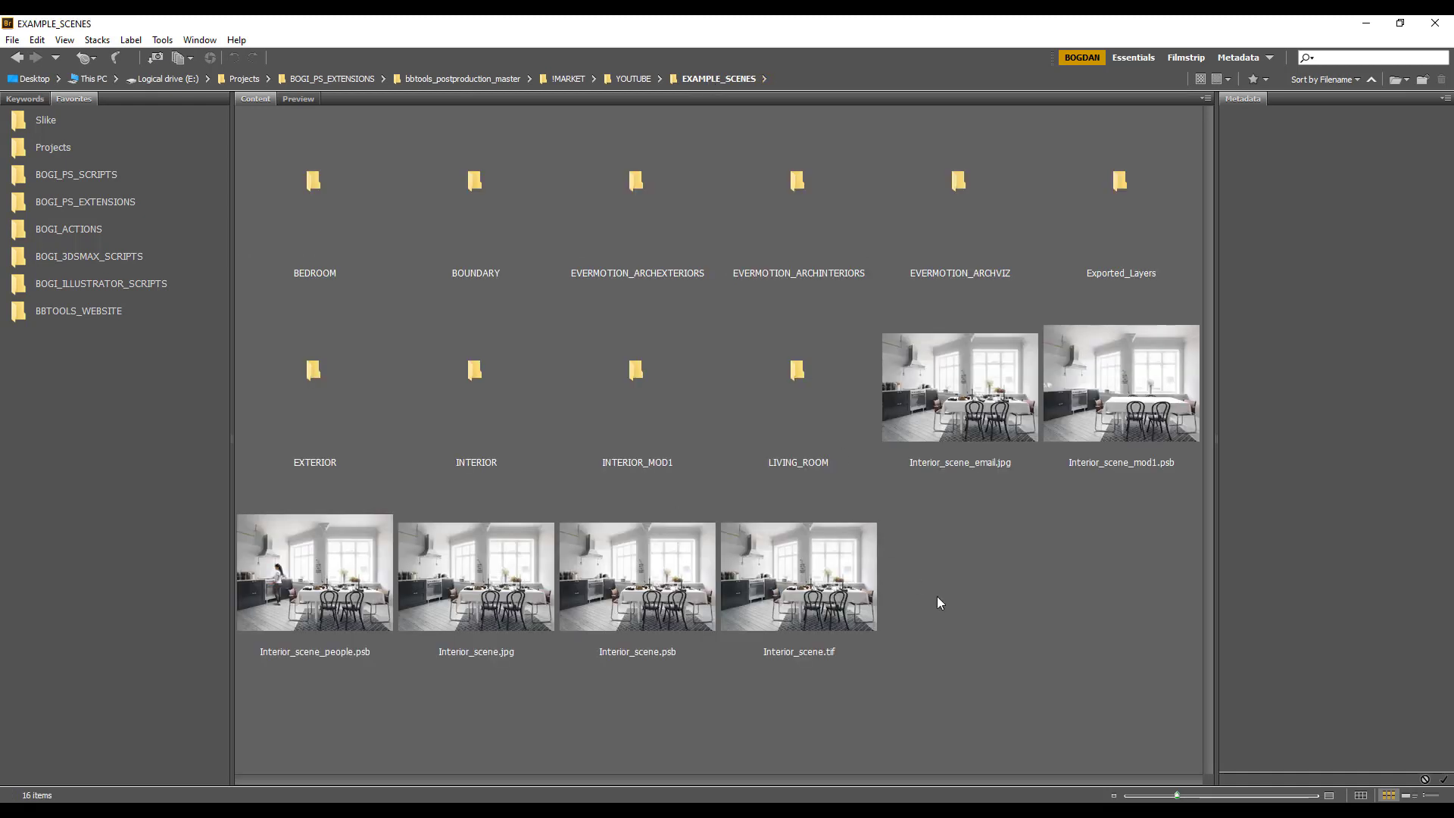
pyautogui.moveTo(975, 394); pyautogui.dragTo(523, 712)
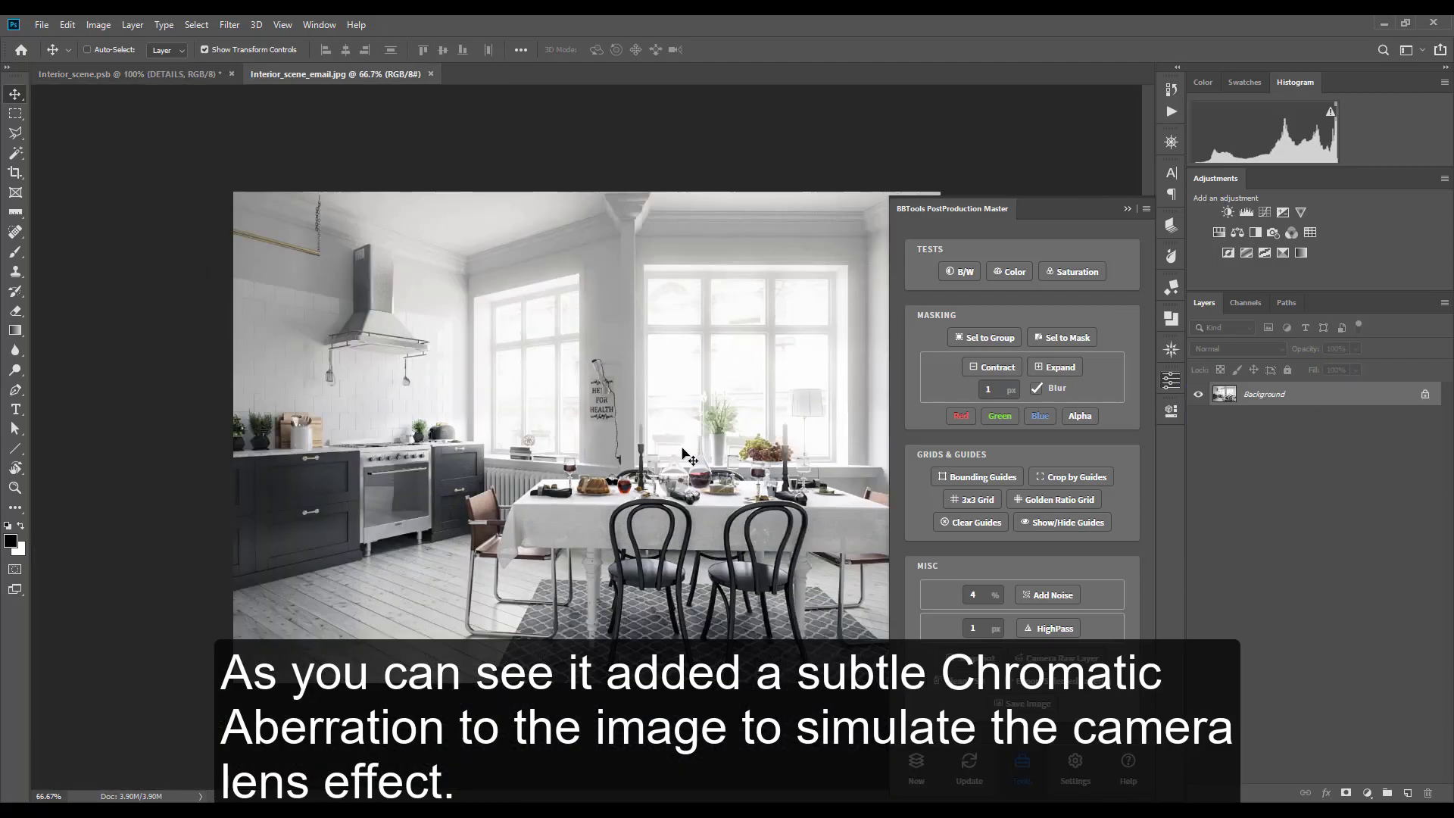
# Step: Inspect the e-mail JPEG at 100% for chromatic aberration, fit it, and show plugin Settings
pyautogui.press('z')
pyautogui.click(712, 491)
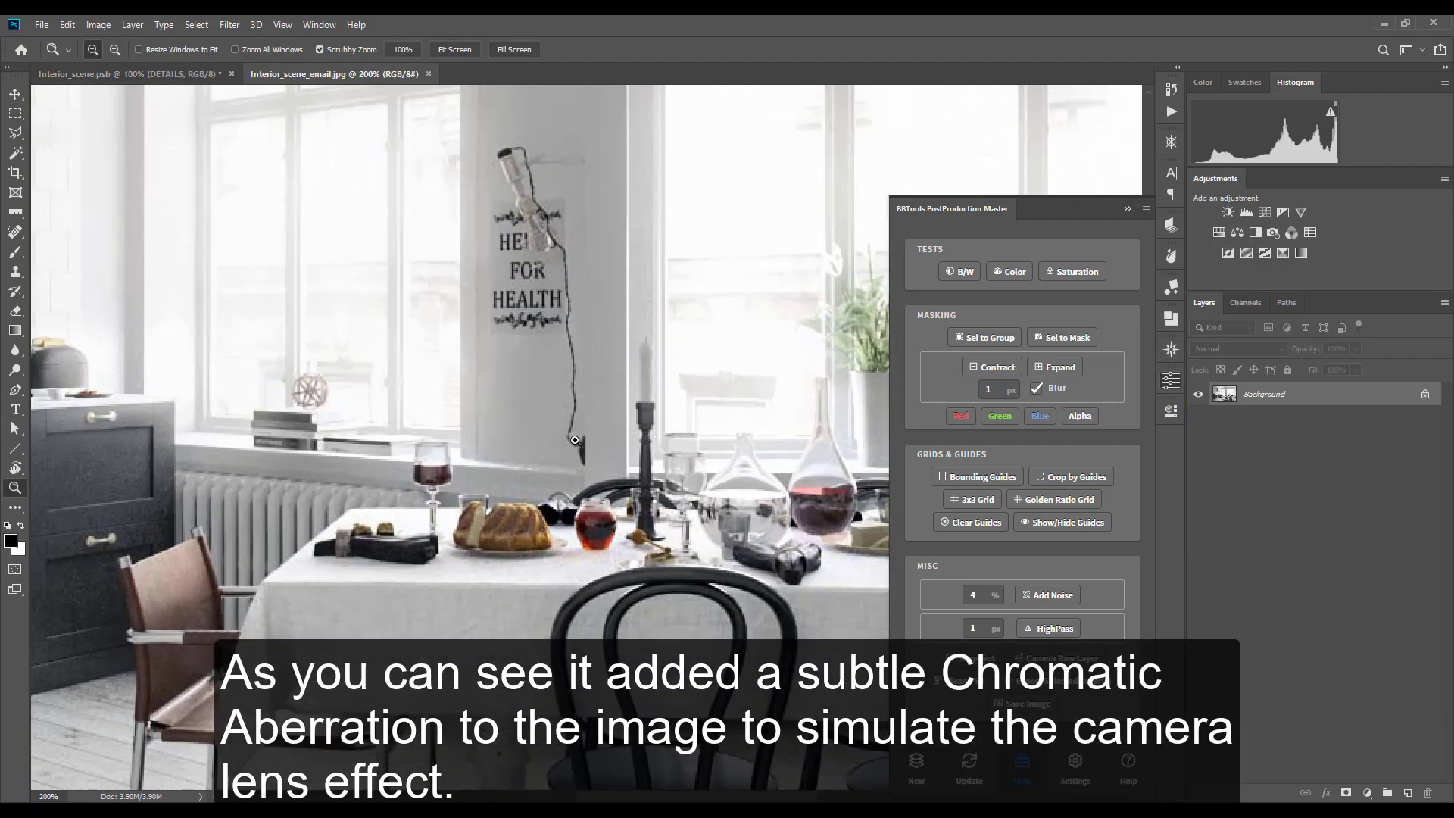
pyautogui.press('v')
pyautogui.hotkey('ctrl', '0')
pyautogui.press('ctrl')
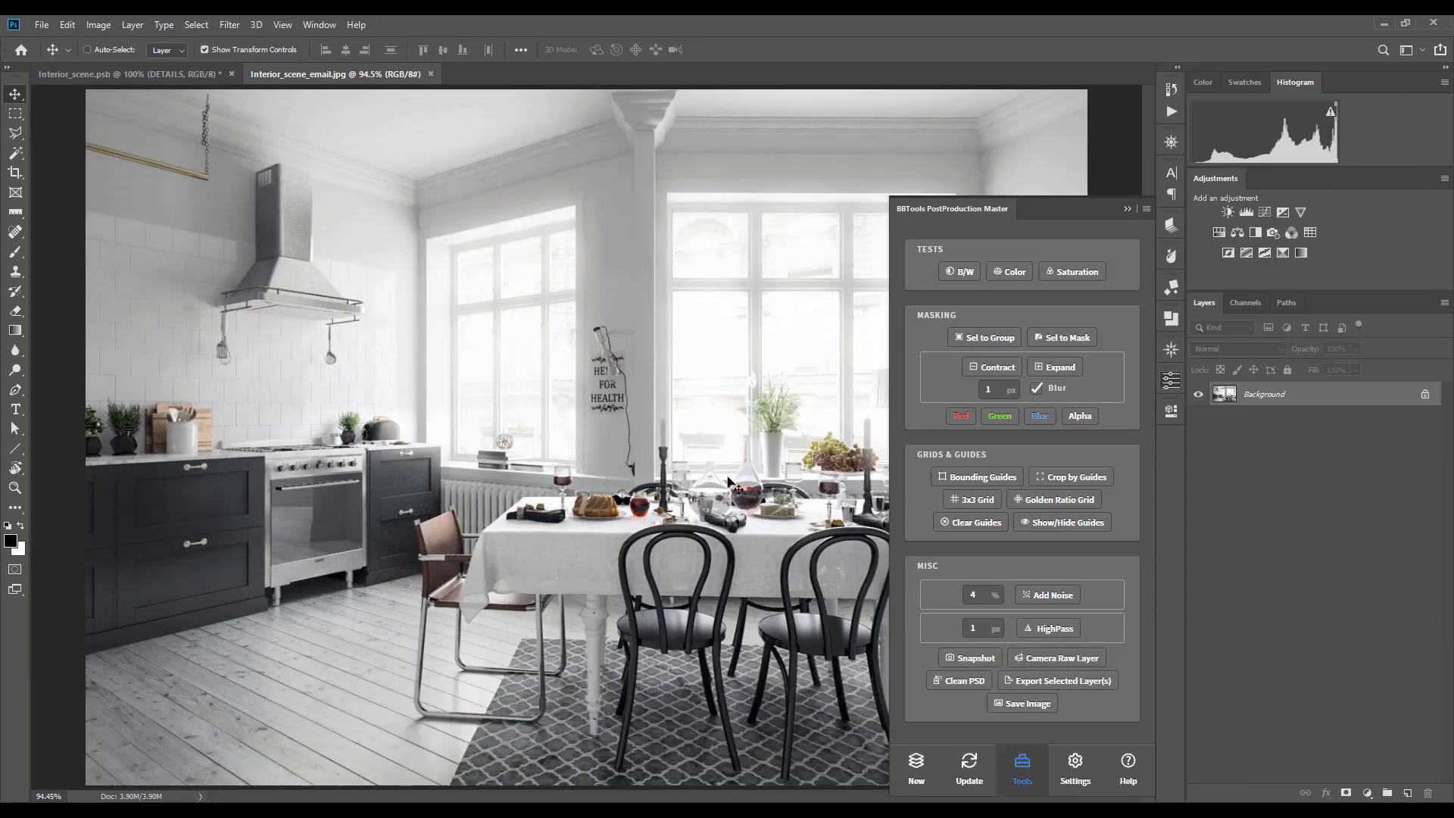
pyautogui.click(1077, 762)
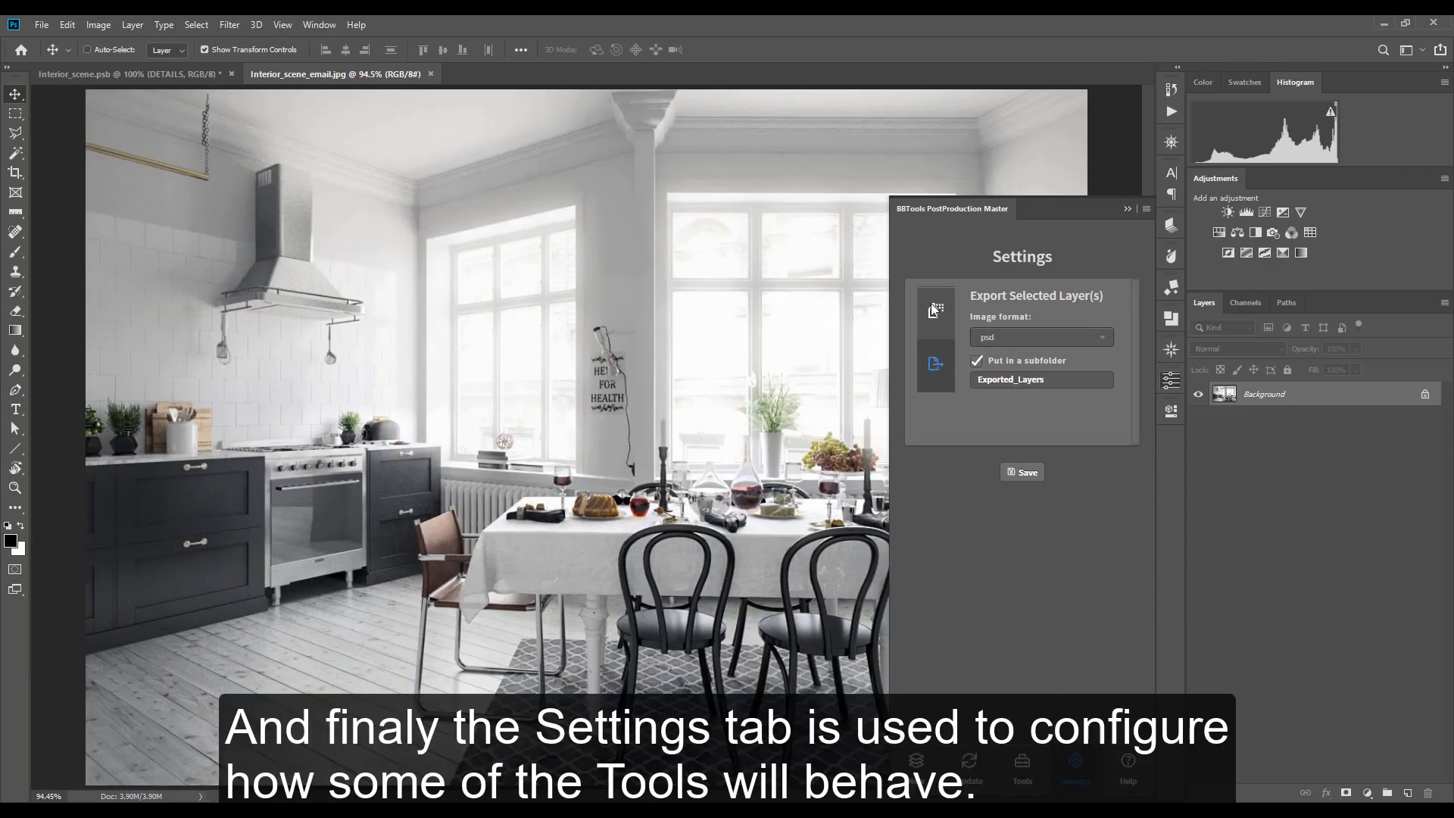
# Step: Review the Clean PSD and layer-export settings, keeping psd as the Exported_Layers format
pyautogui.click(934, 307)
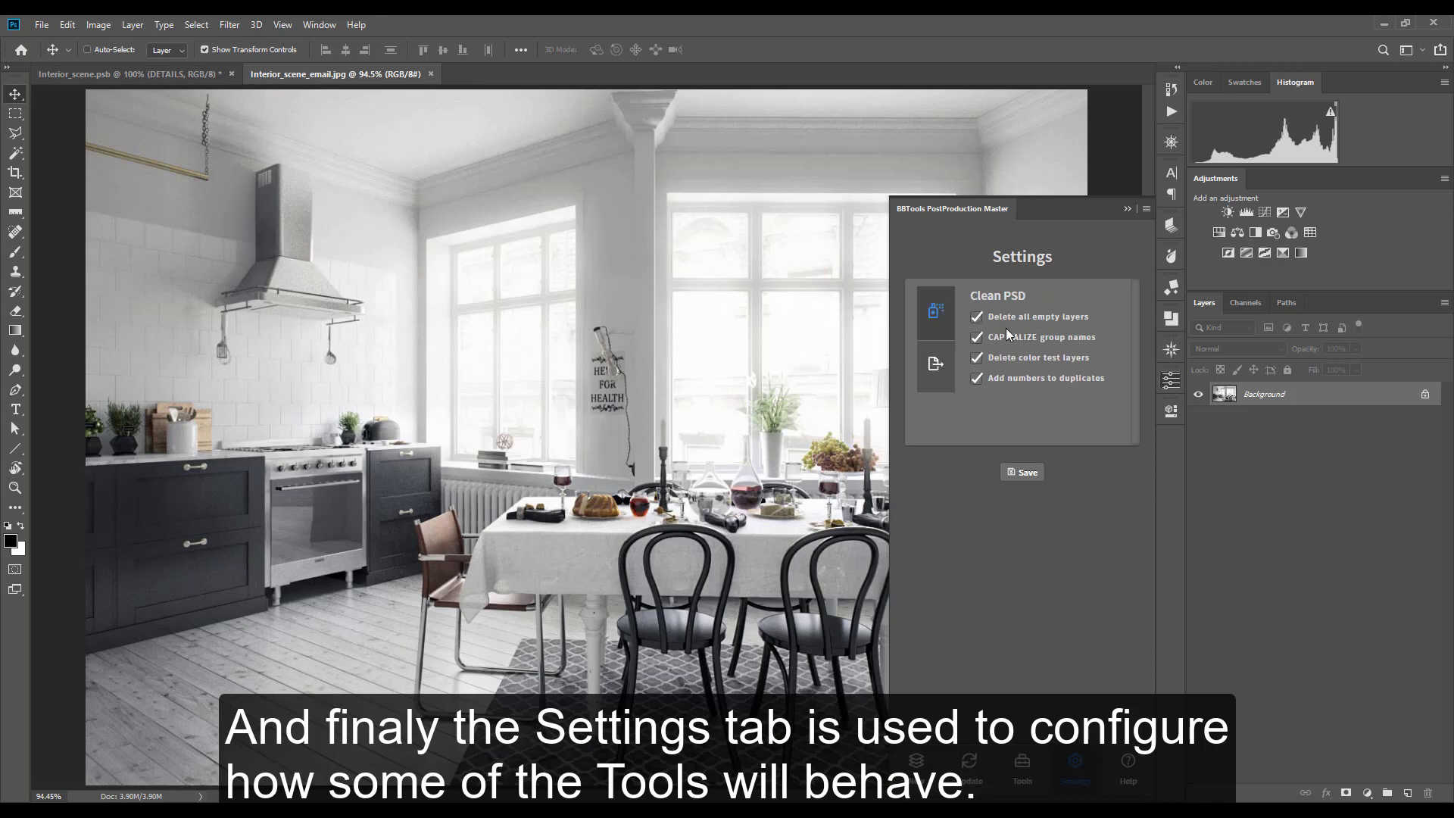
pyautogui.click(952, 367)
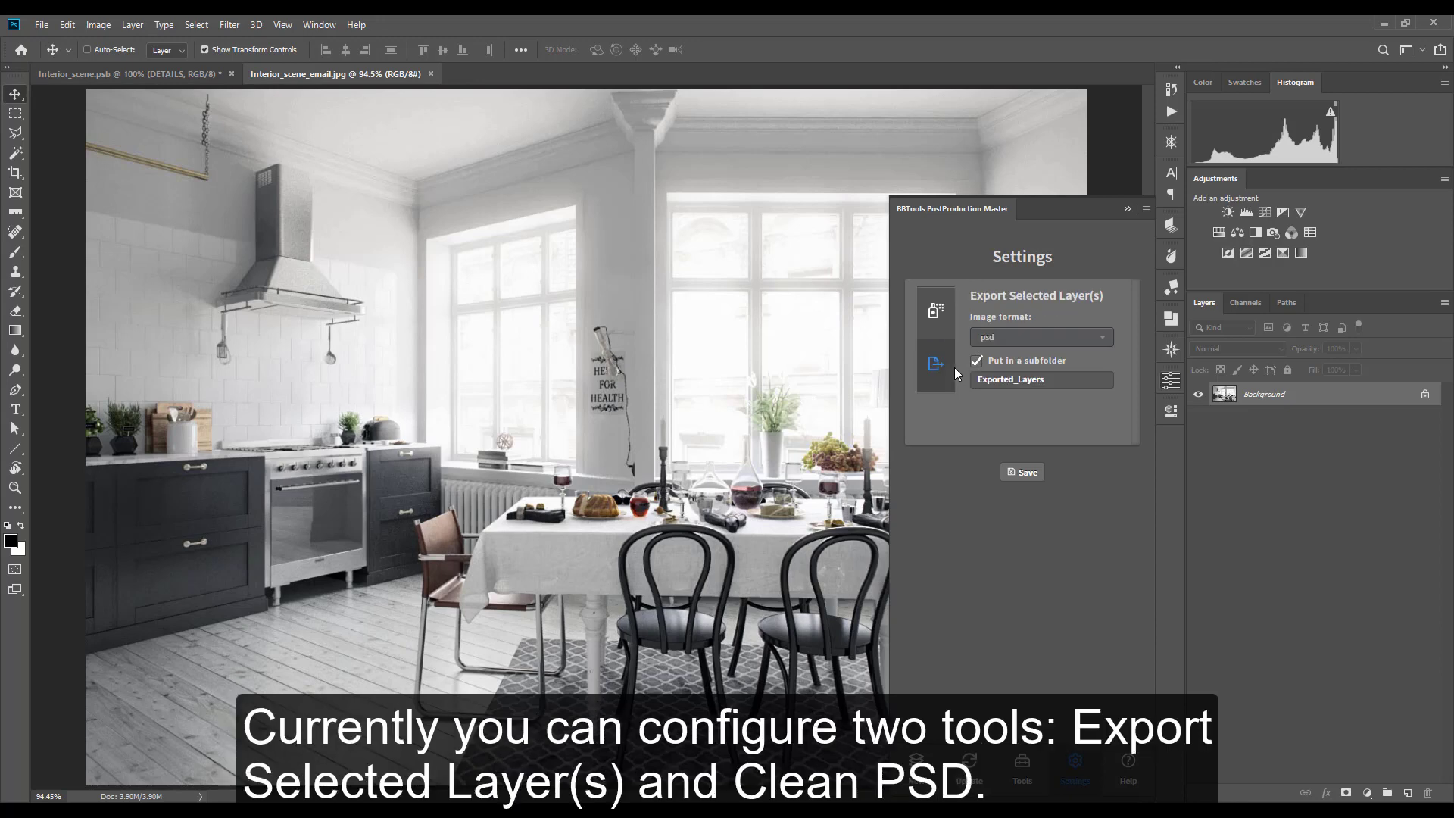
pyautogui.click(1015, 341)
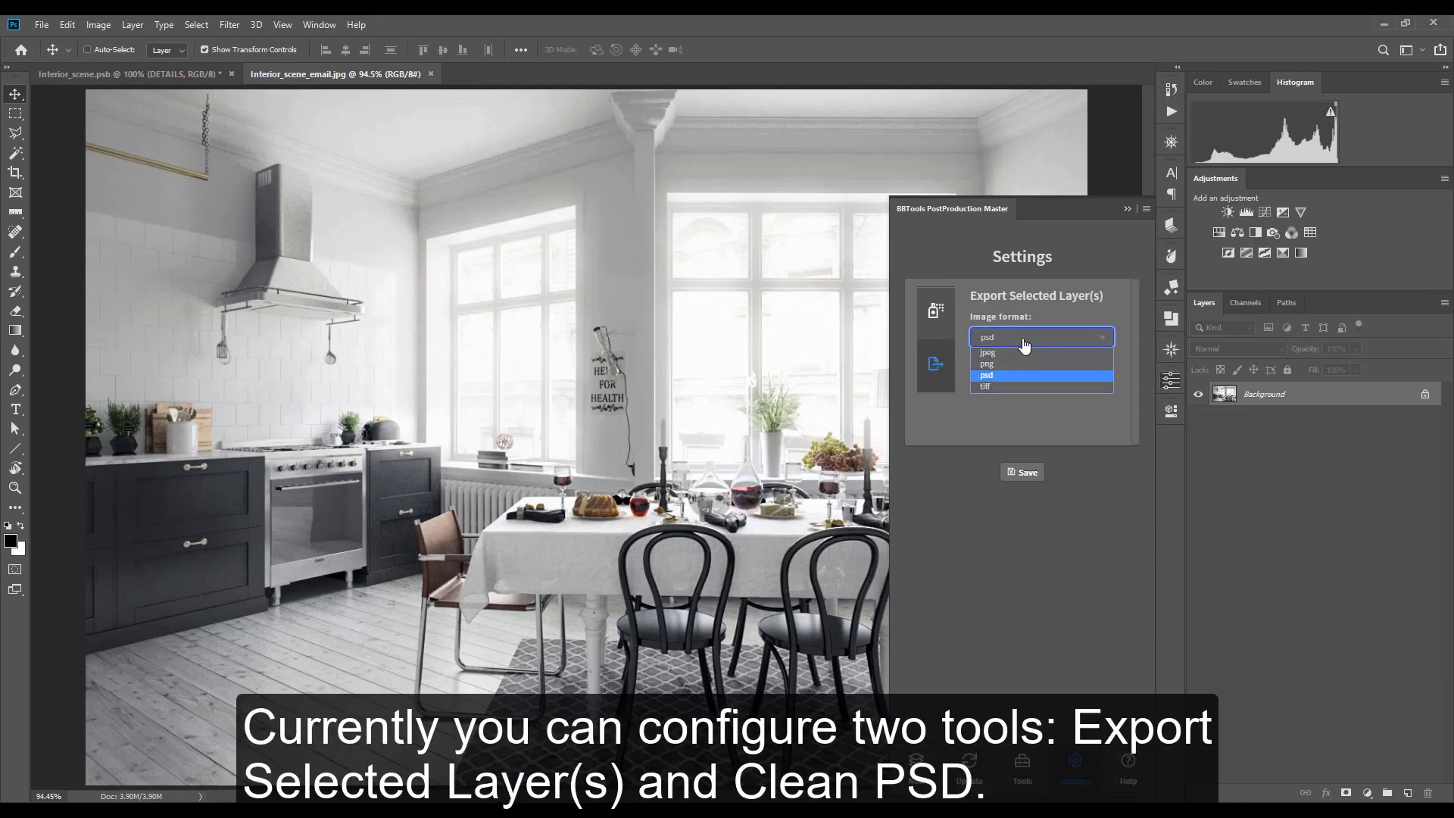
pyautogui.click(1047, 341)
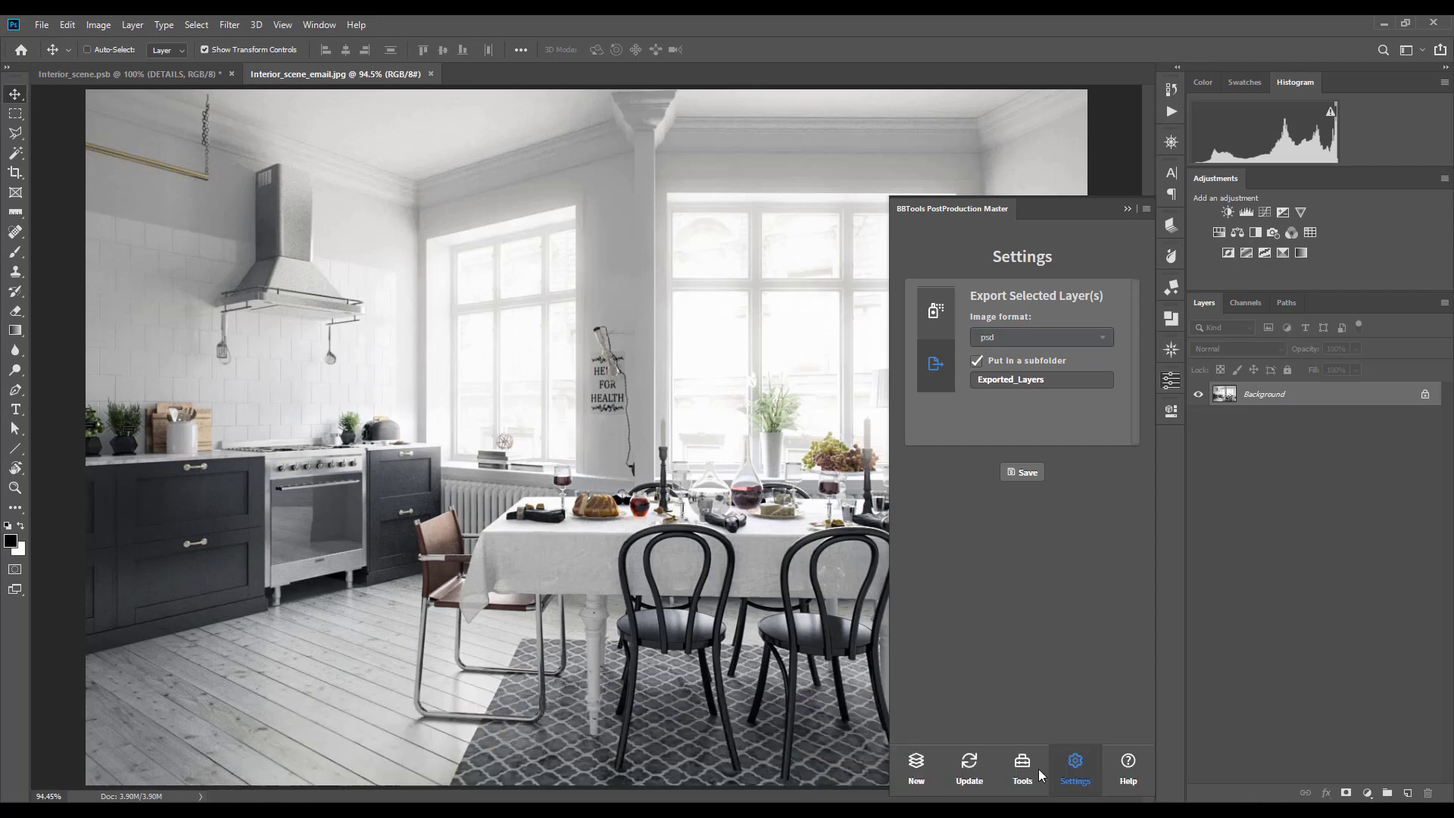
pyautogui.click(1036, 768)
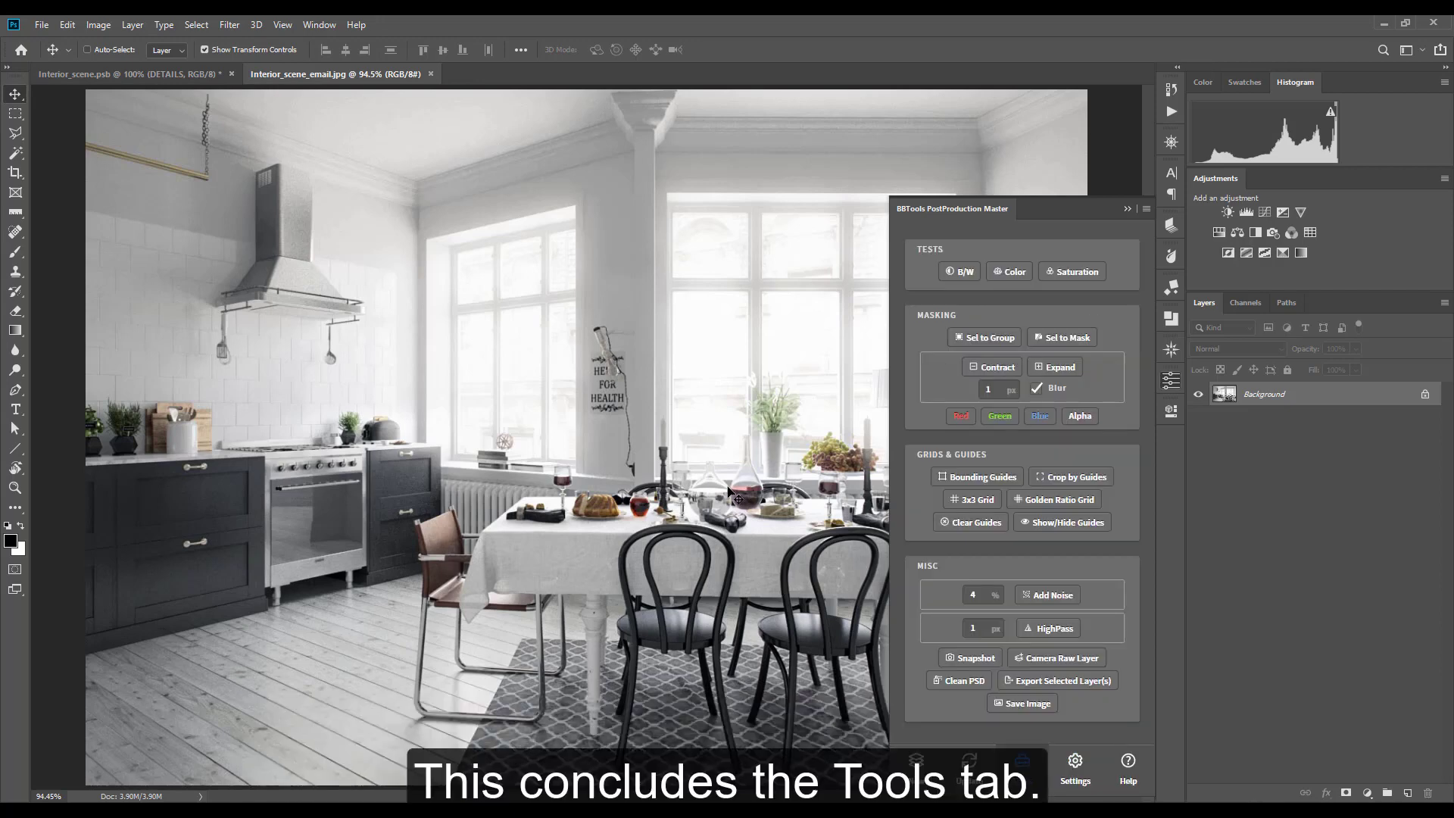